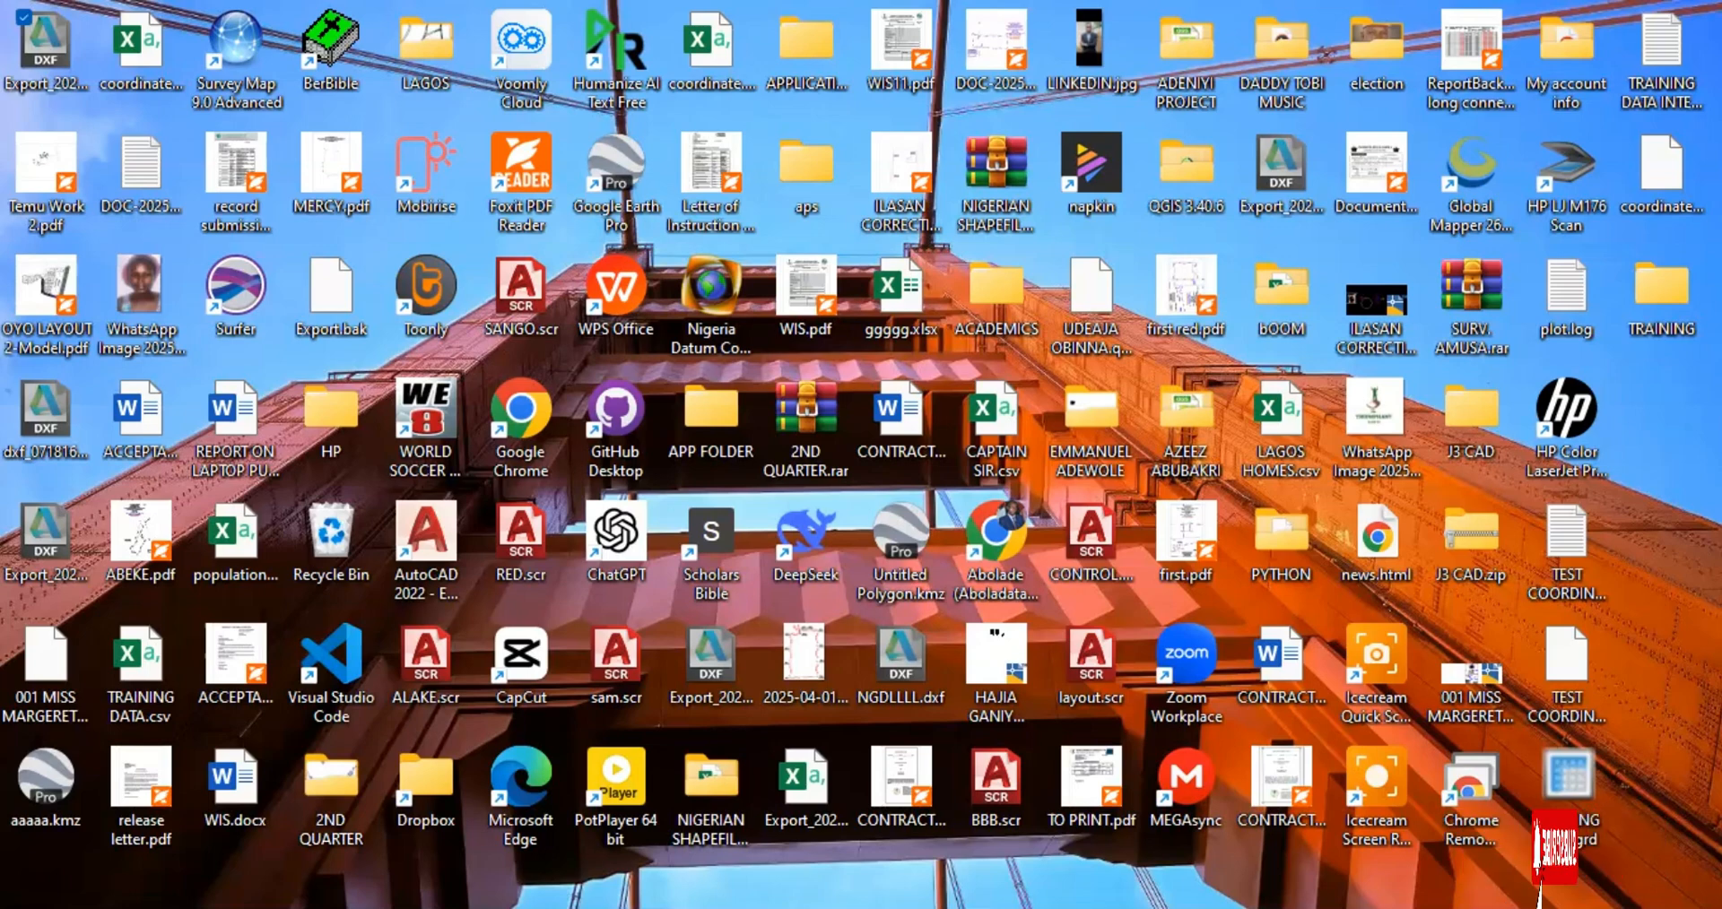
# Step: Launch QGIS Desktop 3.40.6, start a new blank project and dismiss the Python error notice
pyautogui.press('super')
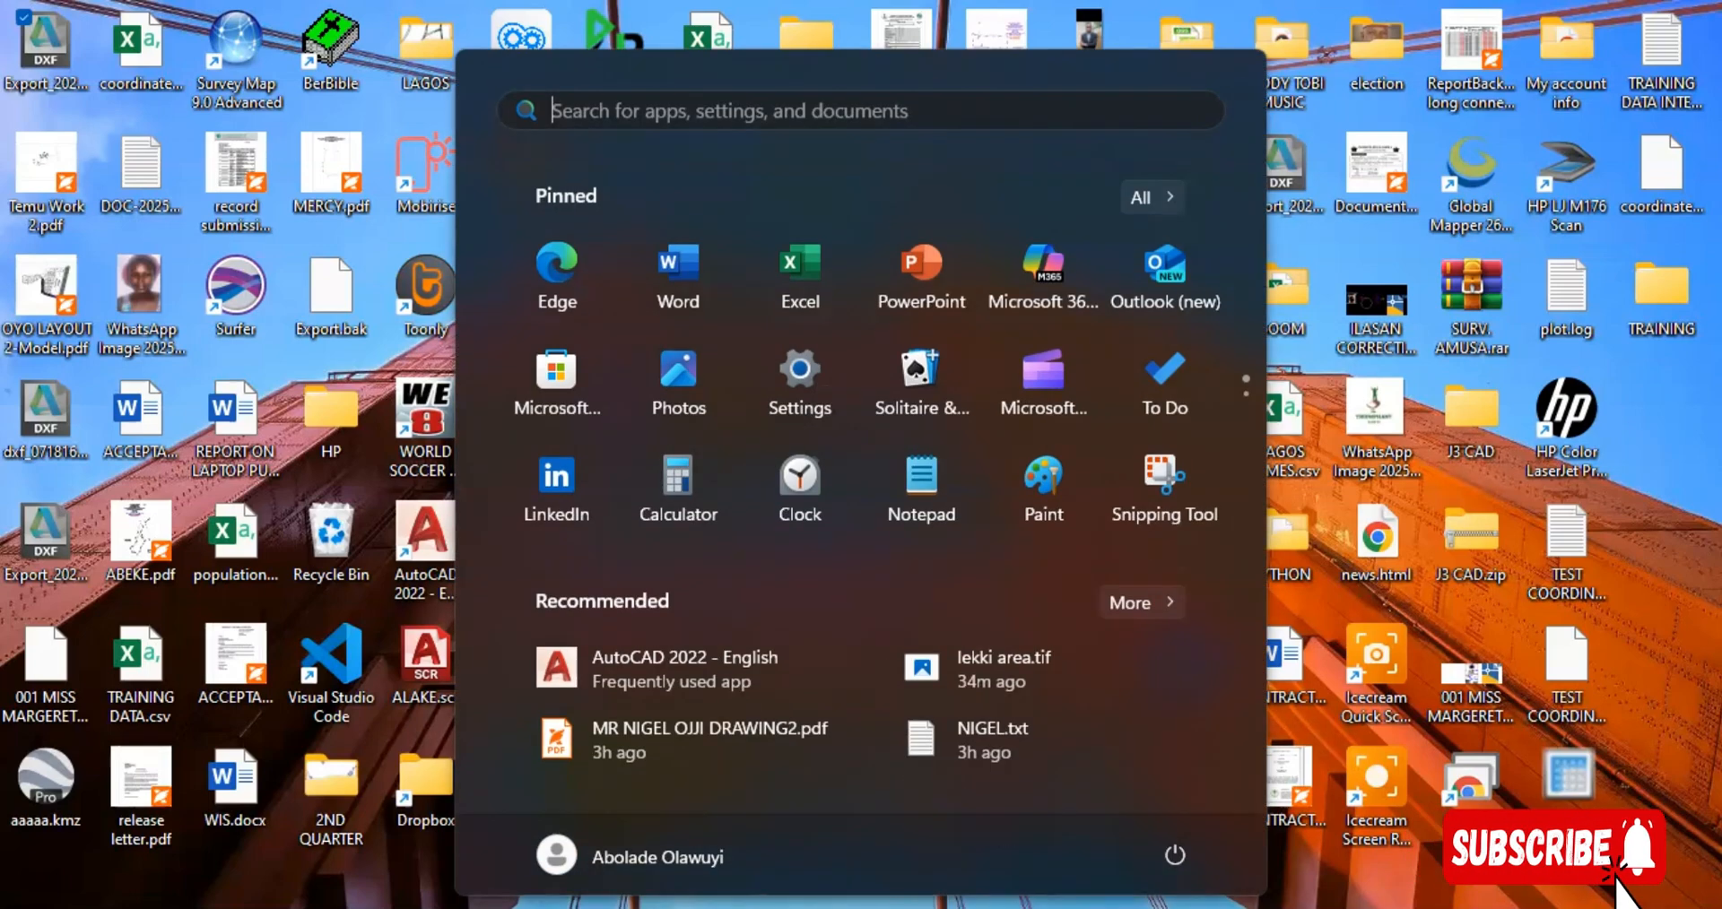
pyautogui.write('QGIS')
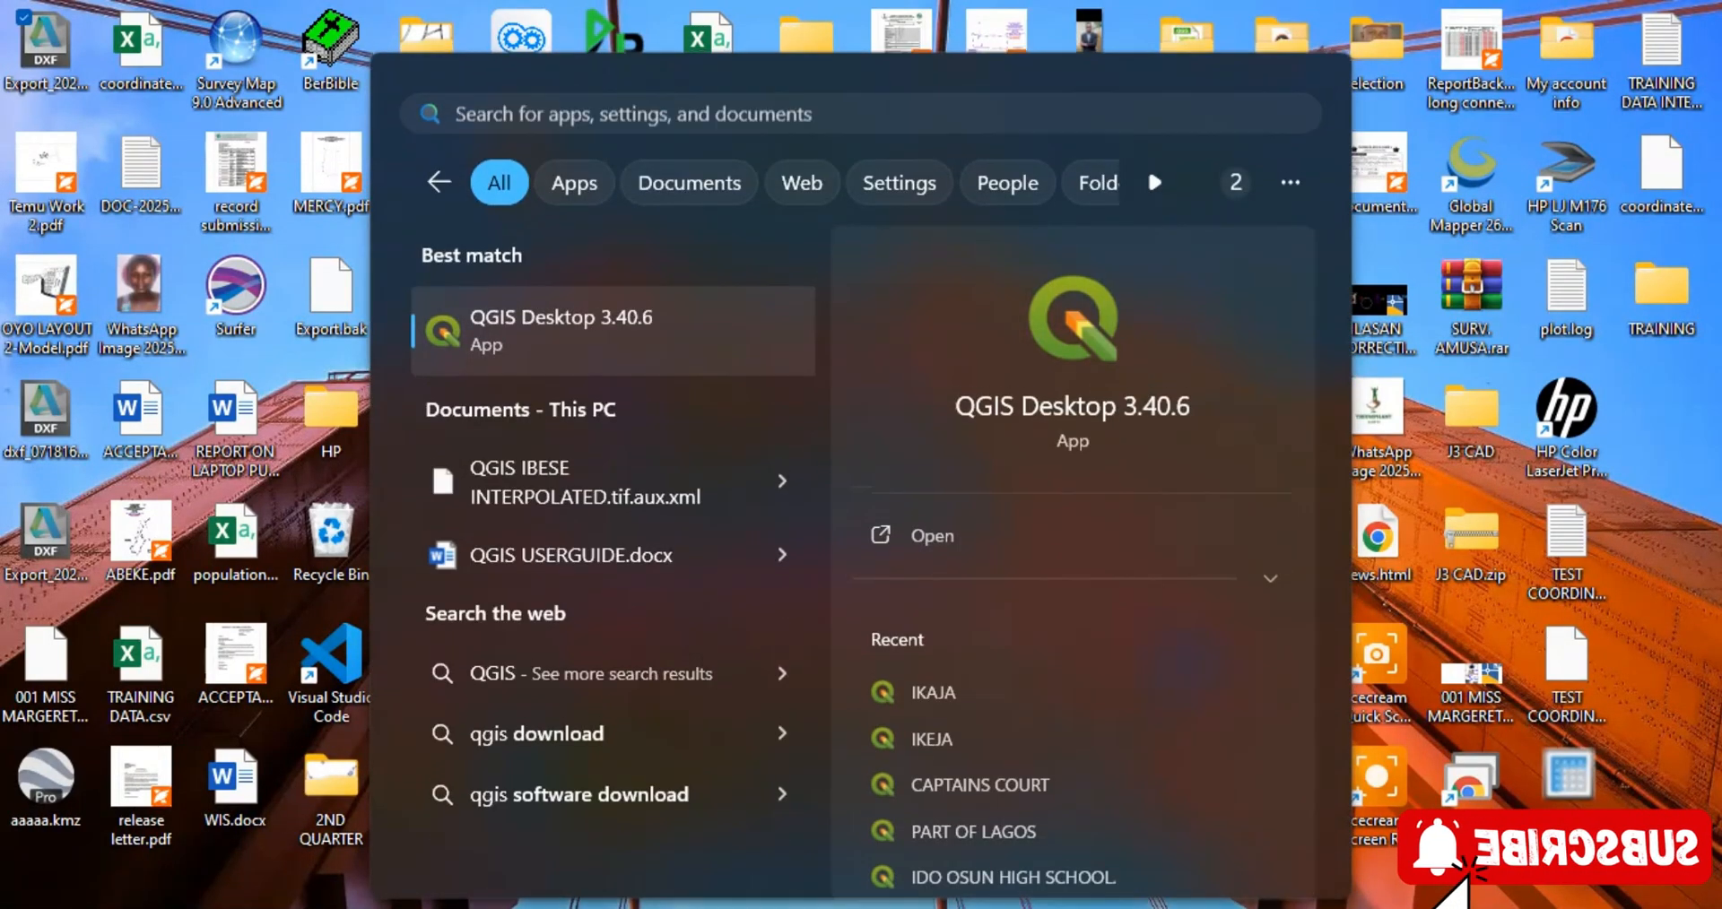
pyautogui.press('Return')
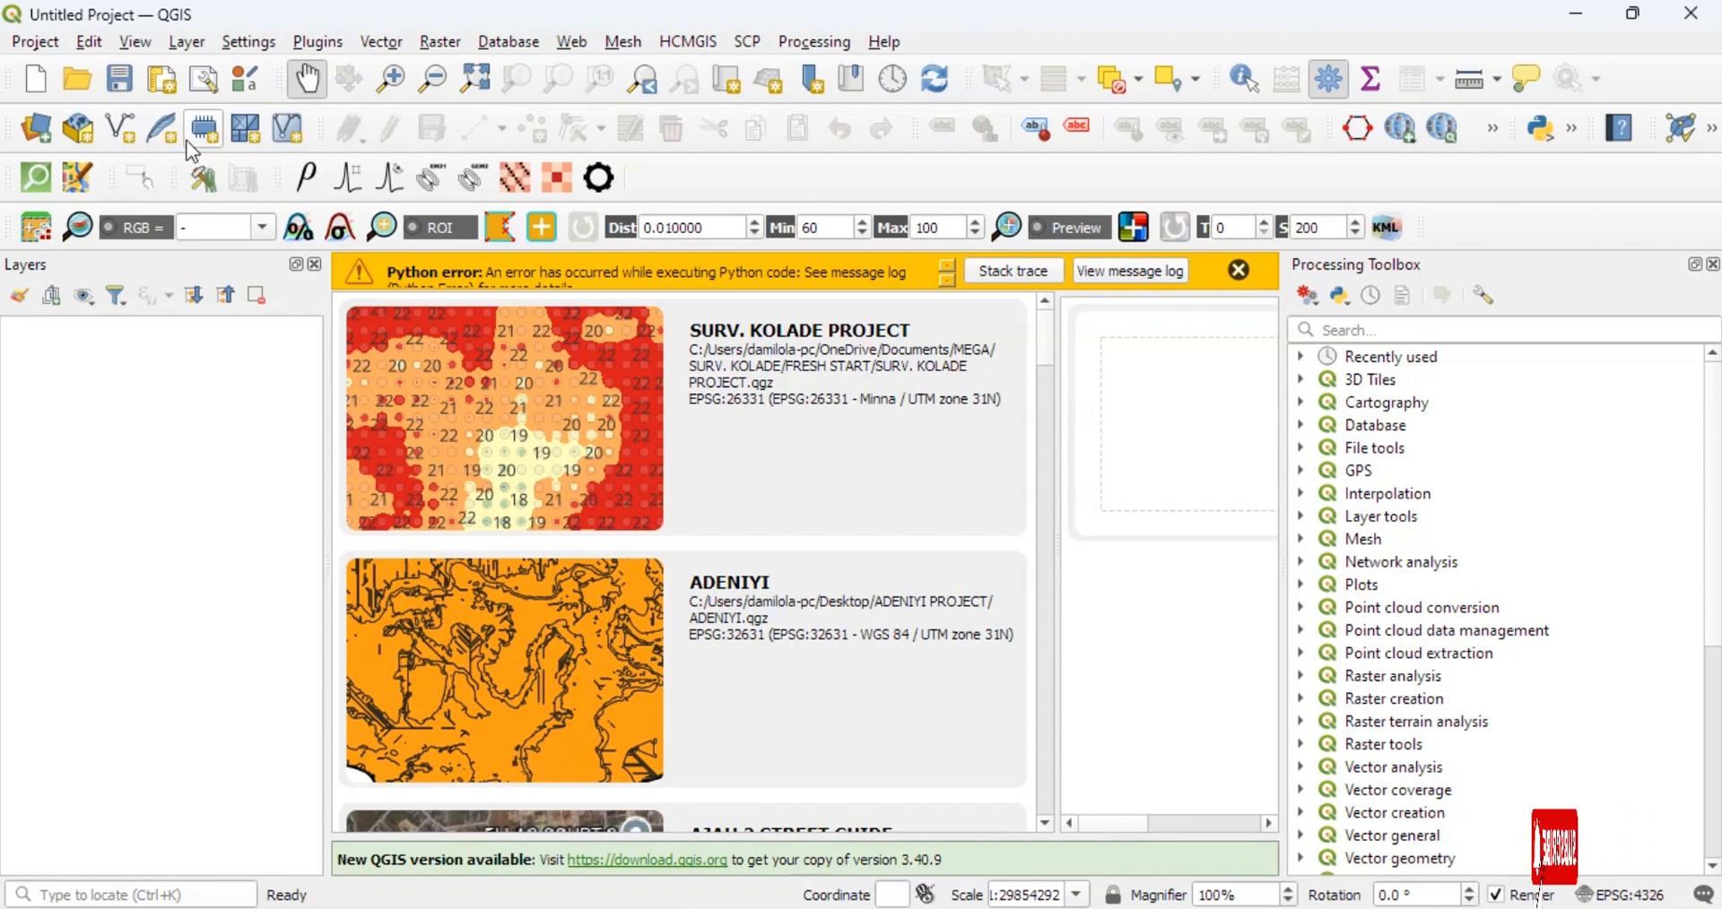
pyautogui.click(36, 81)
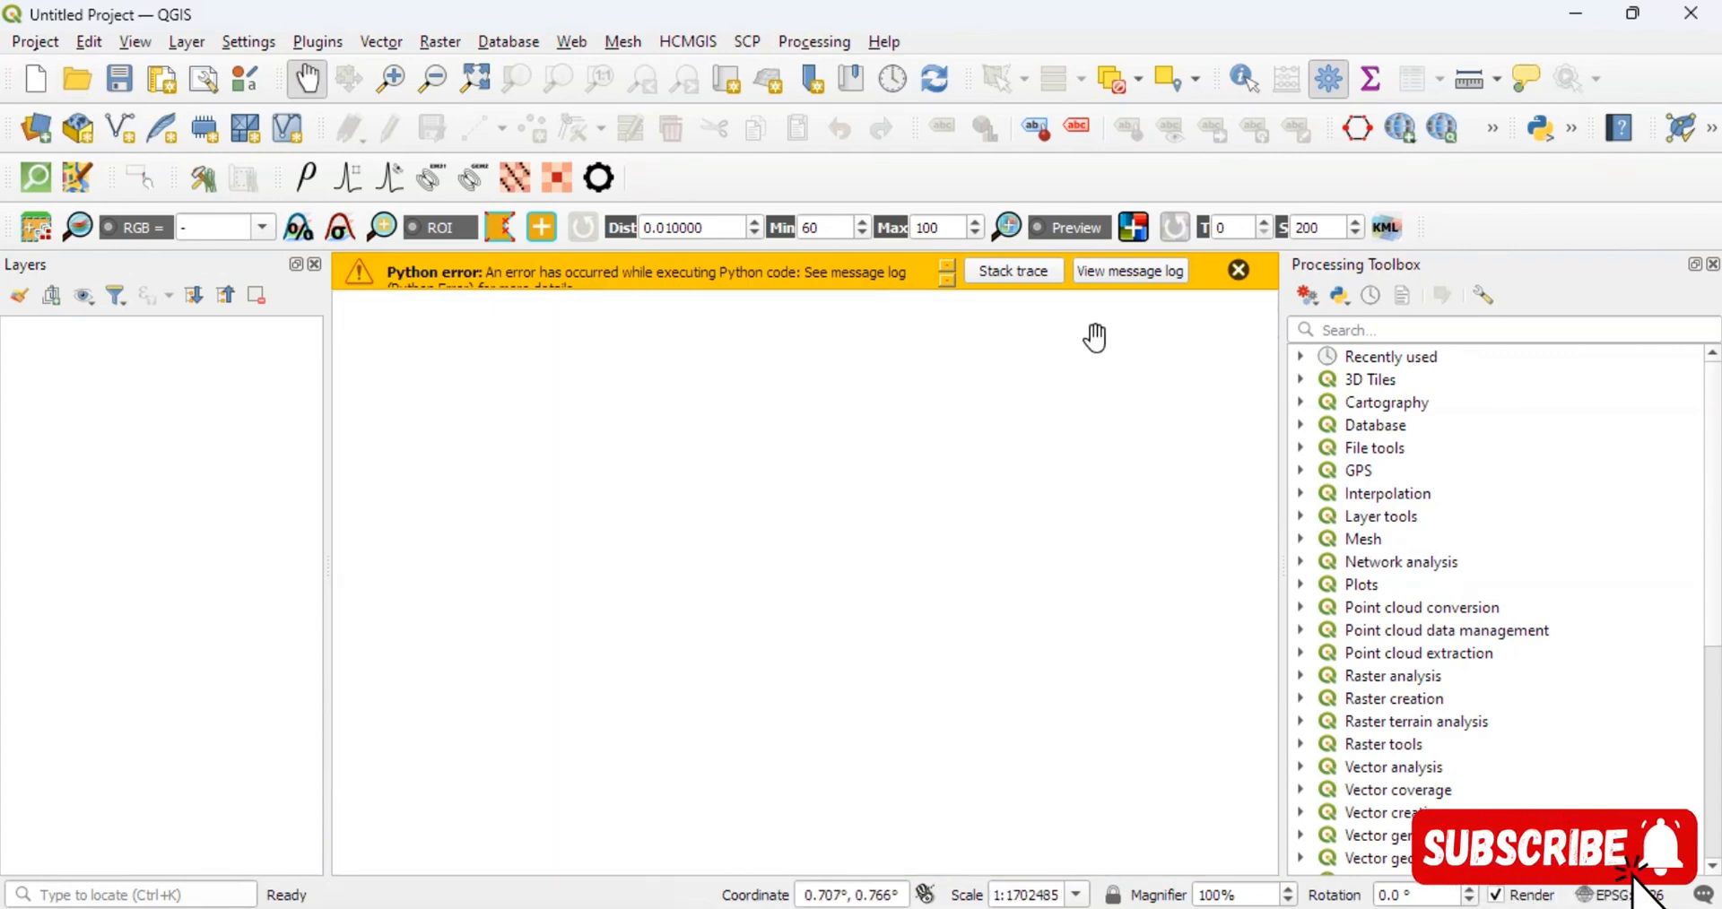
pyautogui.click(1238, 270)
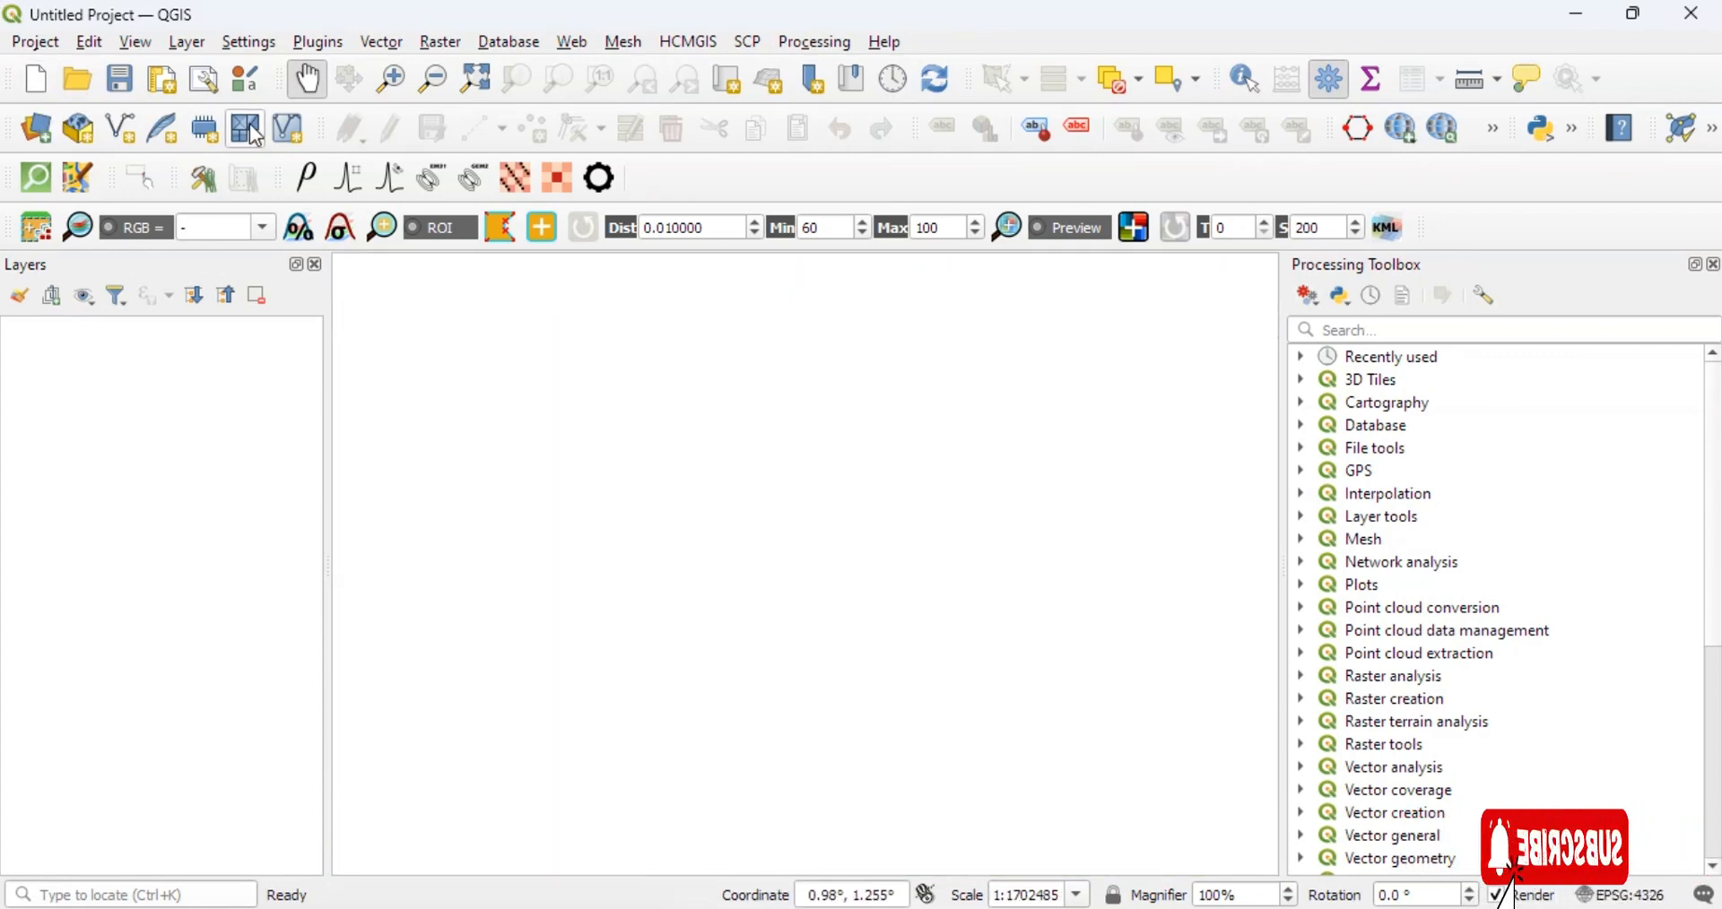
# Step: Search the plugin manager for SRTM and reinstall the SRTM-Downloader plugin
pyautogui.click(325, 45)
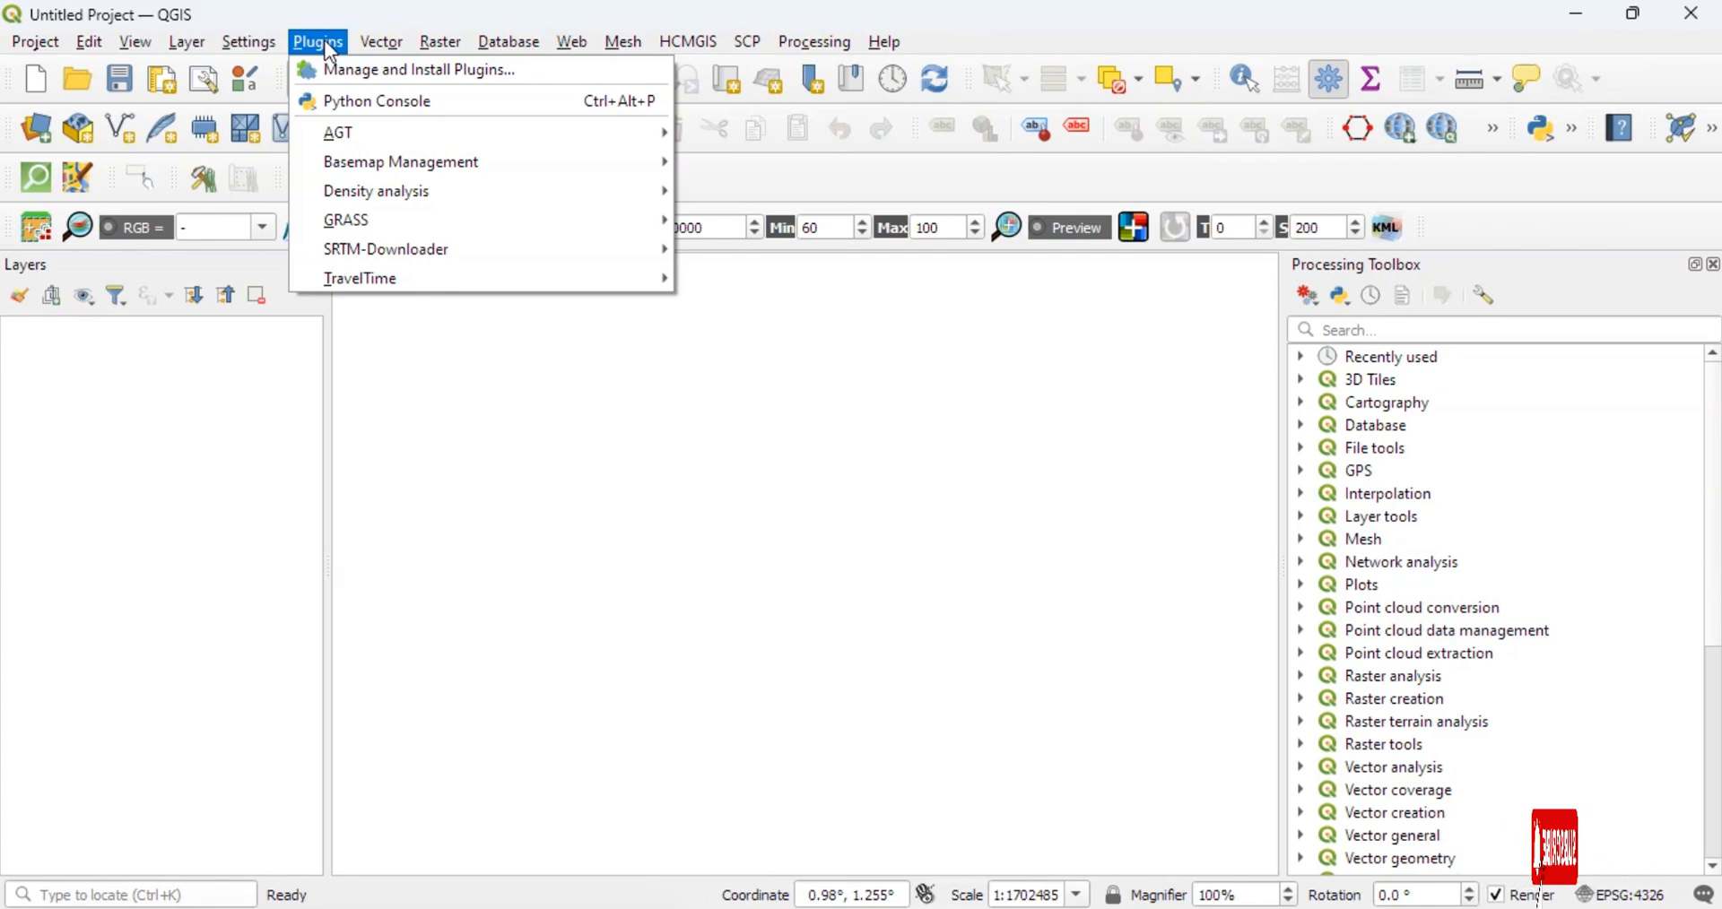
pyautogui.click(409, 73)
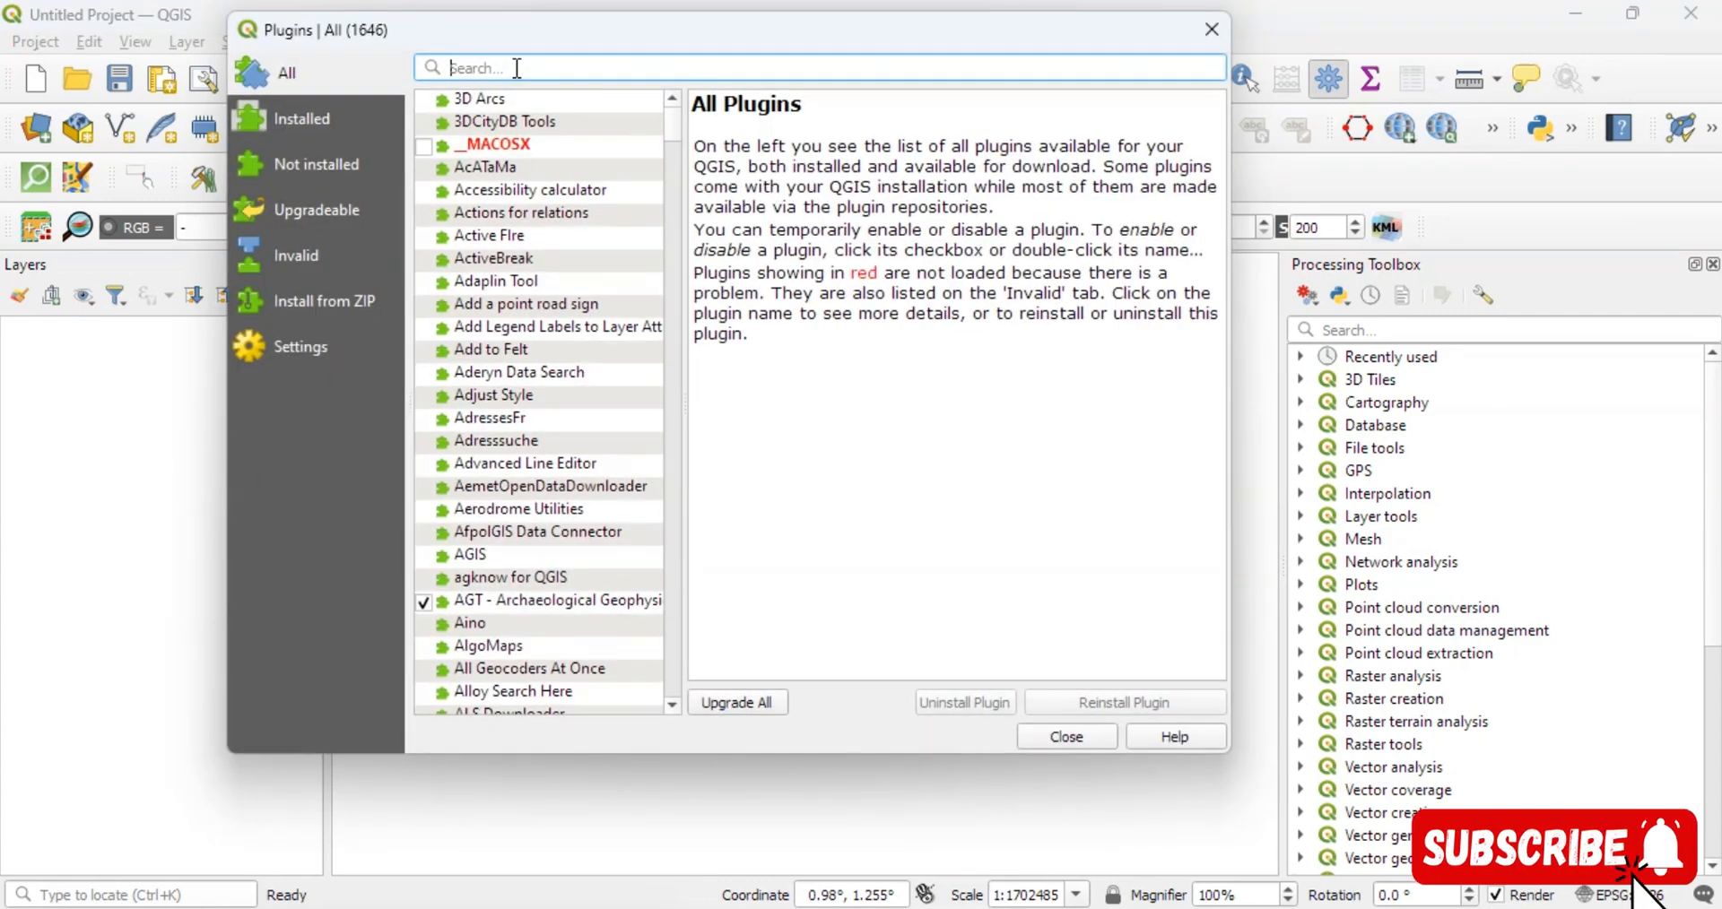
pyautogui.write('S')
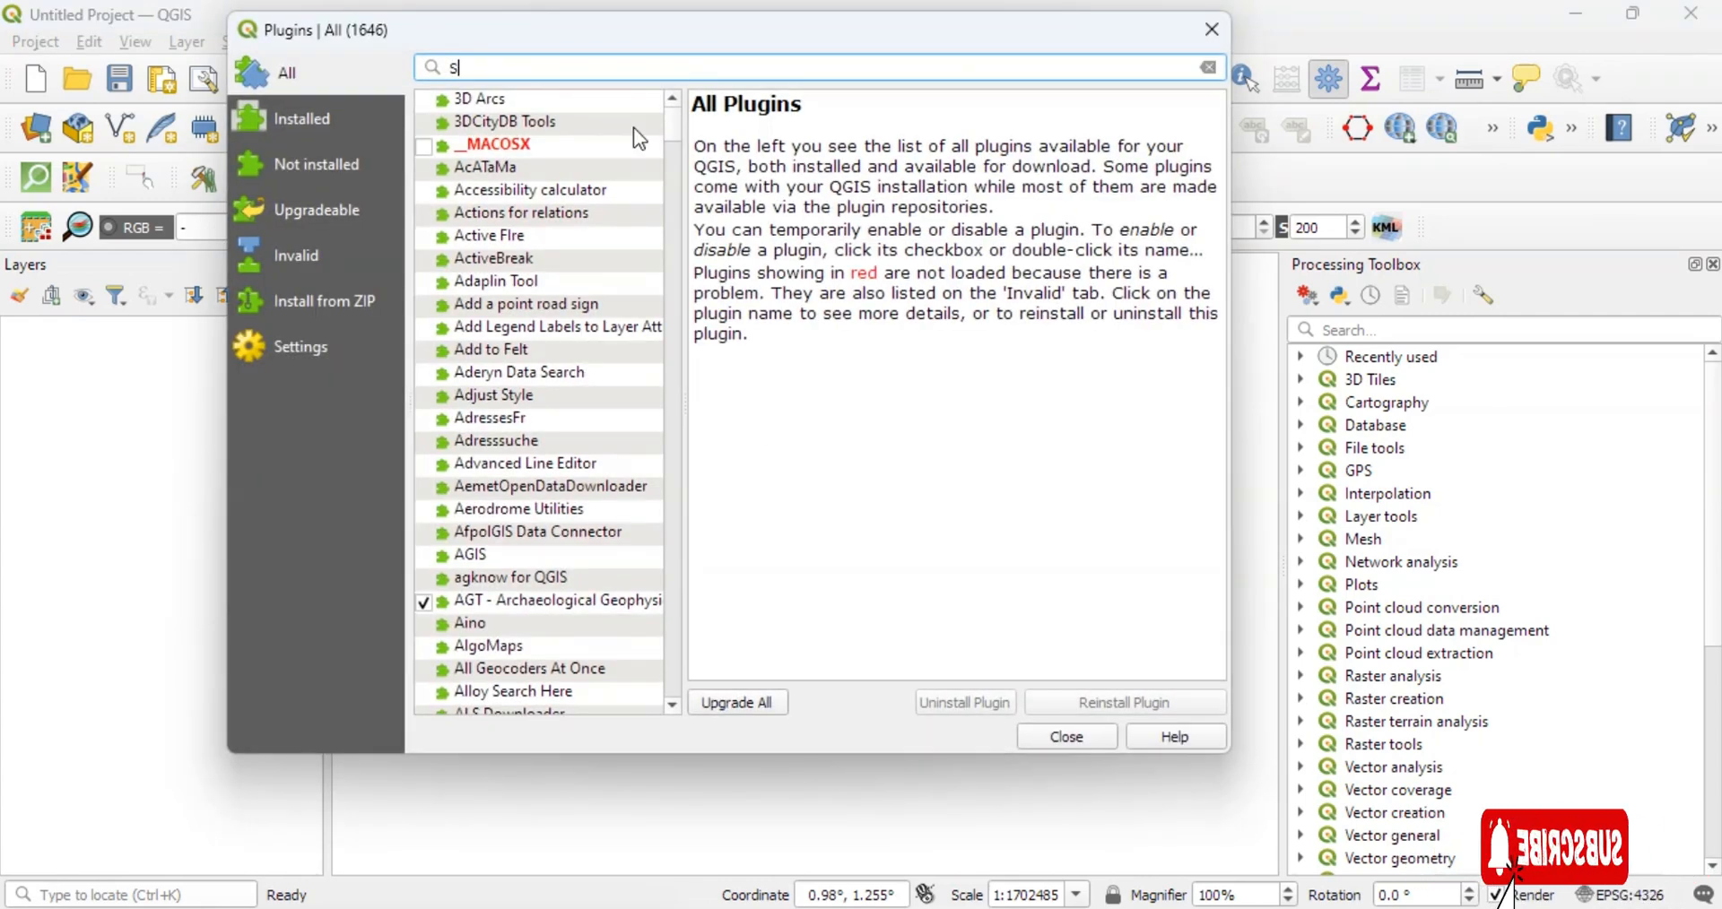
pyautogui.write('RTM')
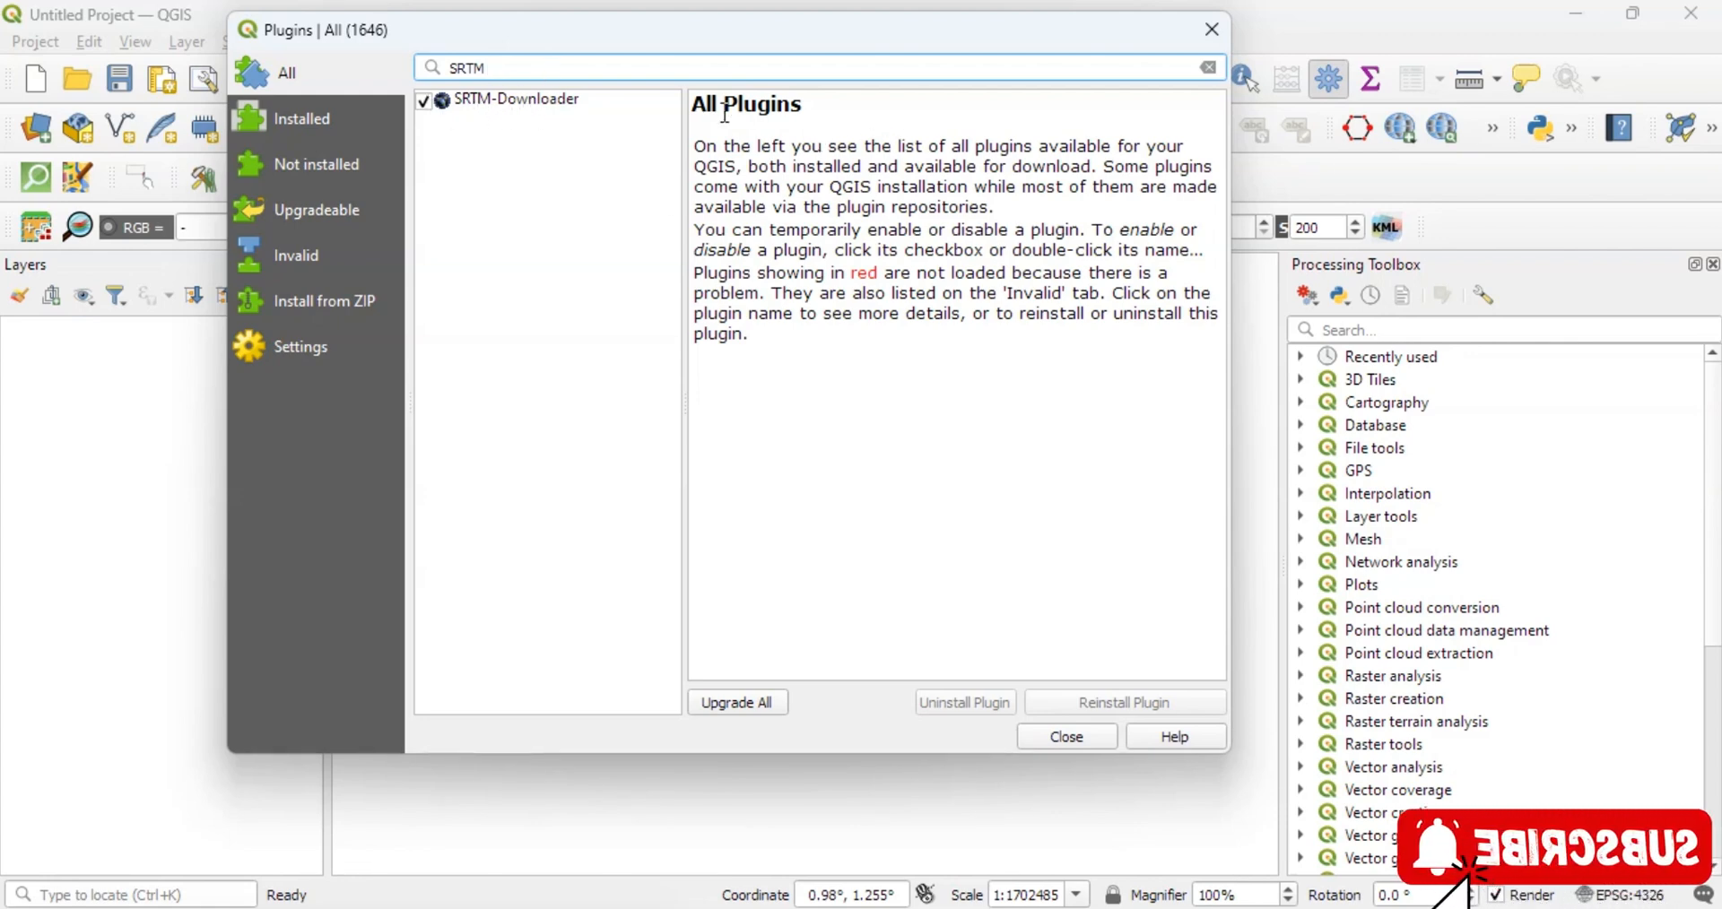
pyautogui.click(531, 106)
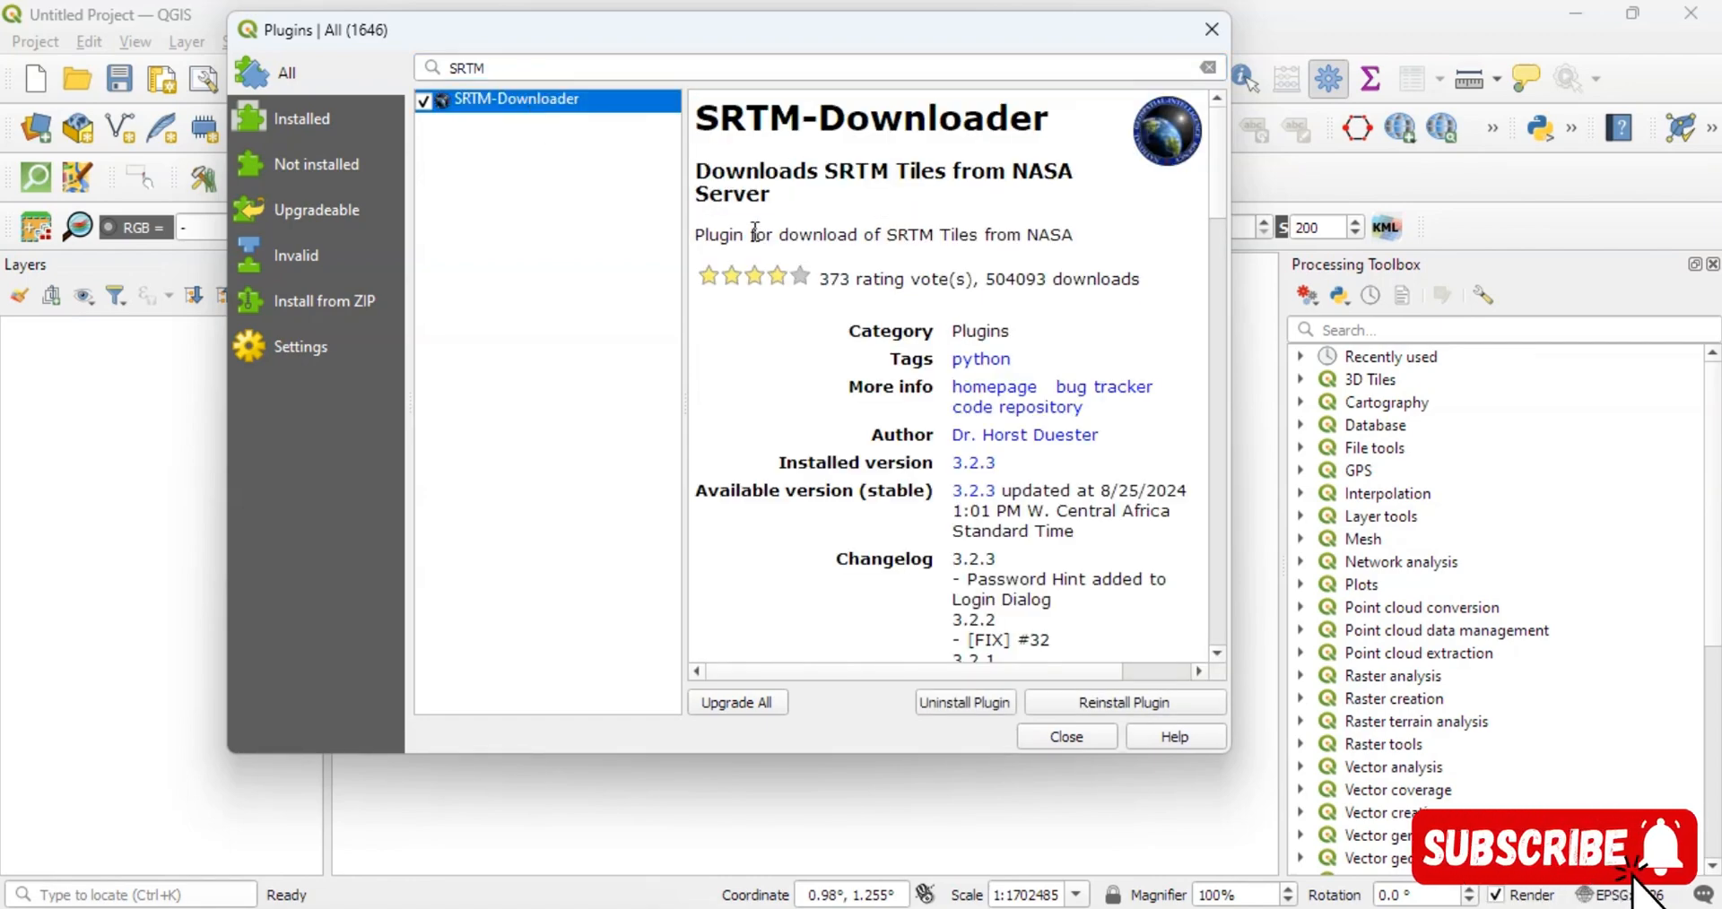
pyautogui.scroll(-5, 917, 303)
pyautogui.scroll(-15, 921, 312)
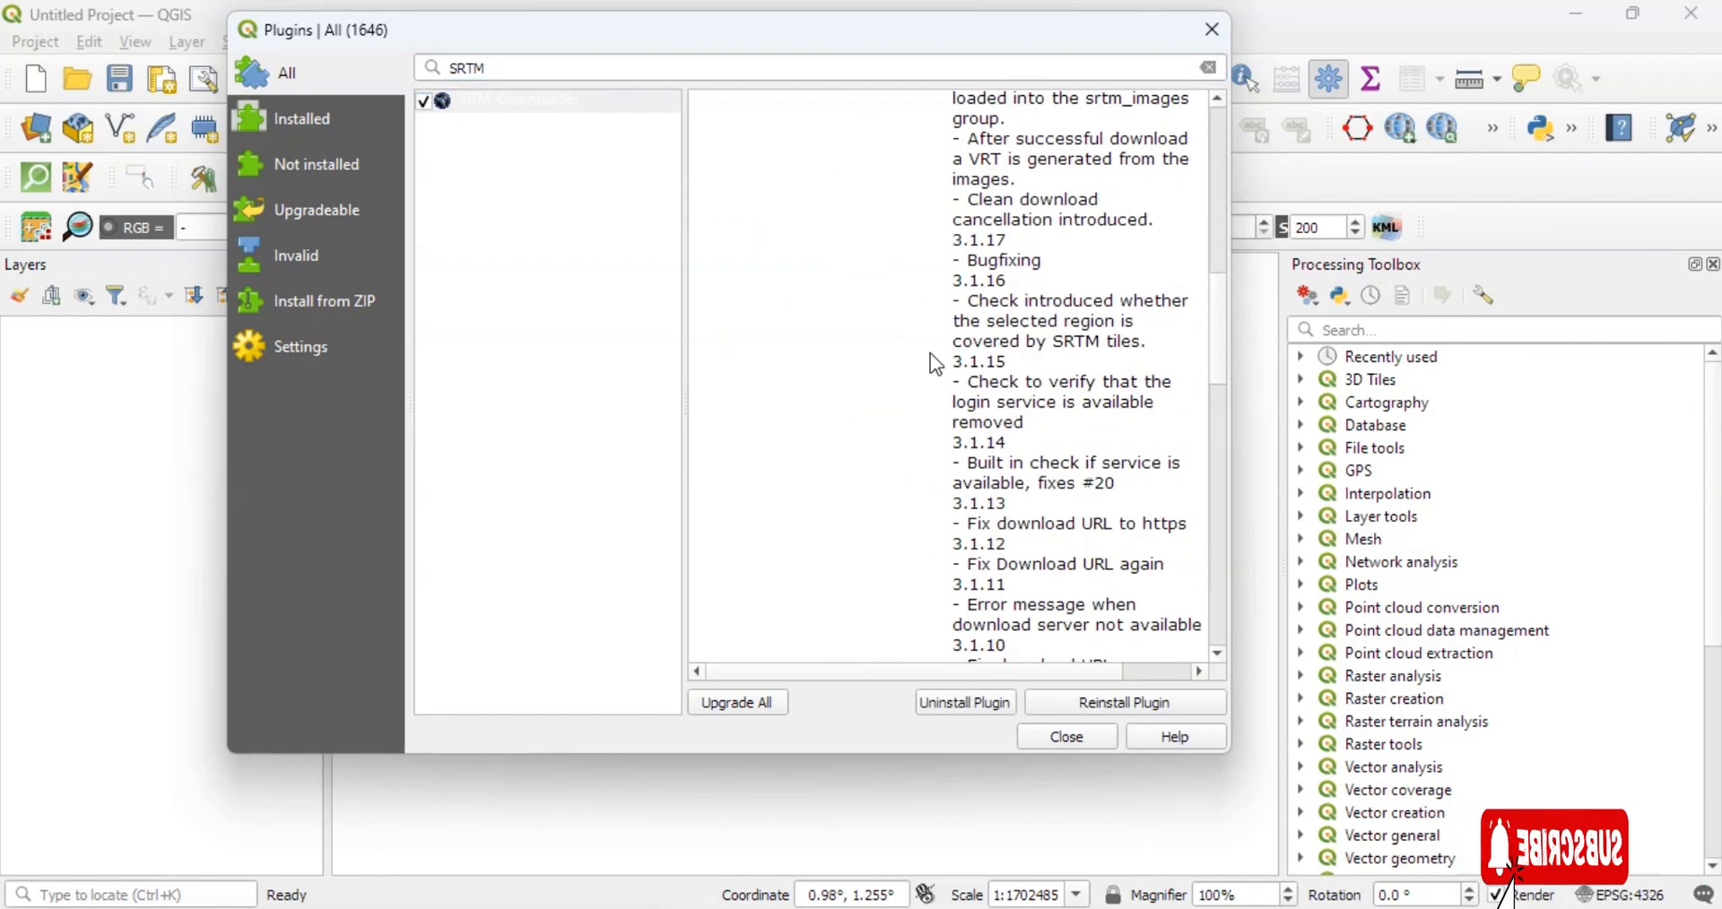
pyautogui.scroll(20, 956, 370)
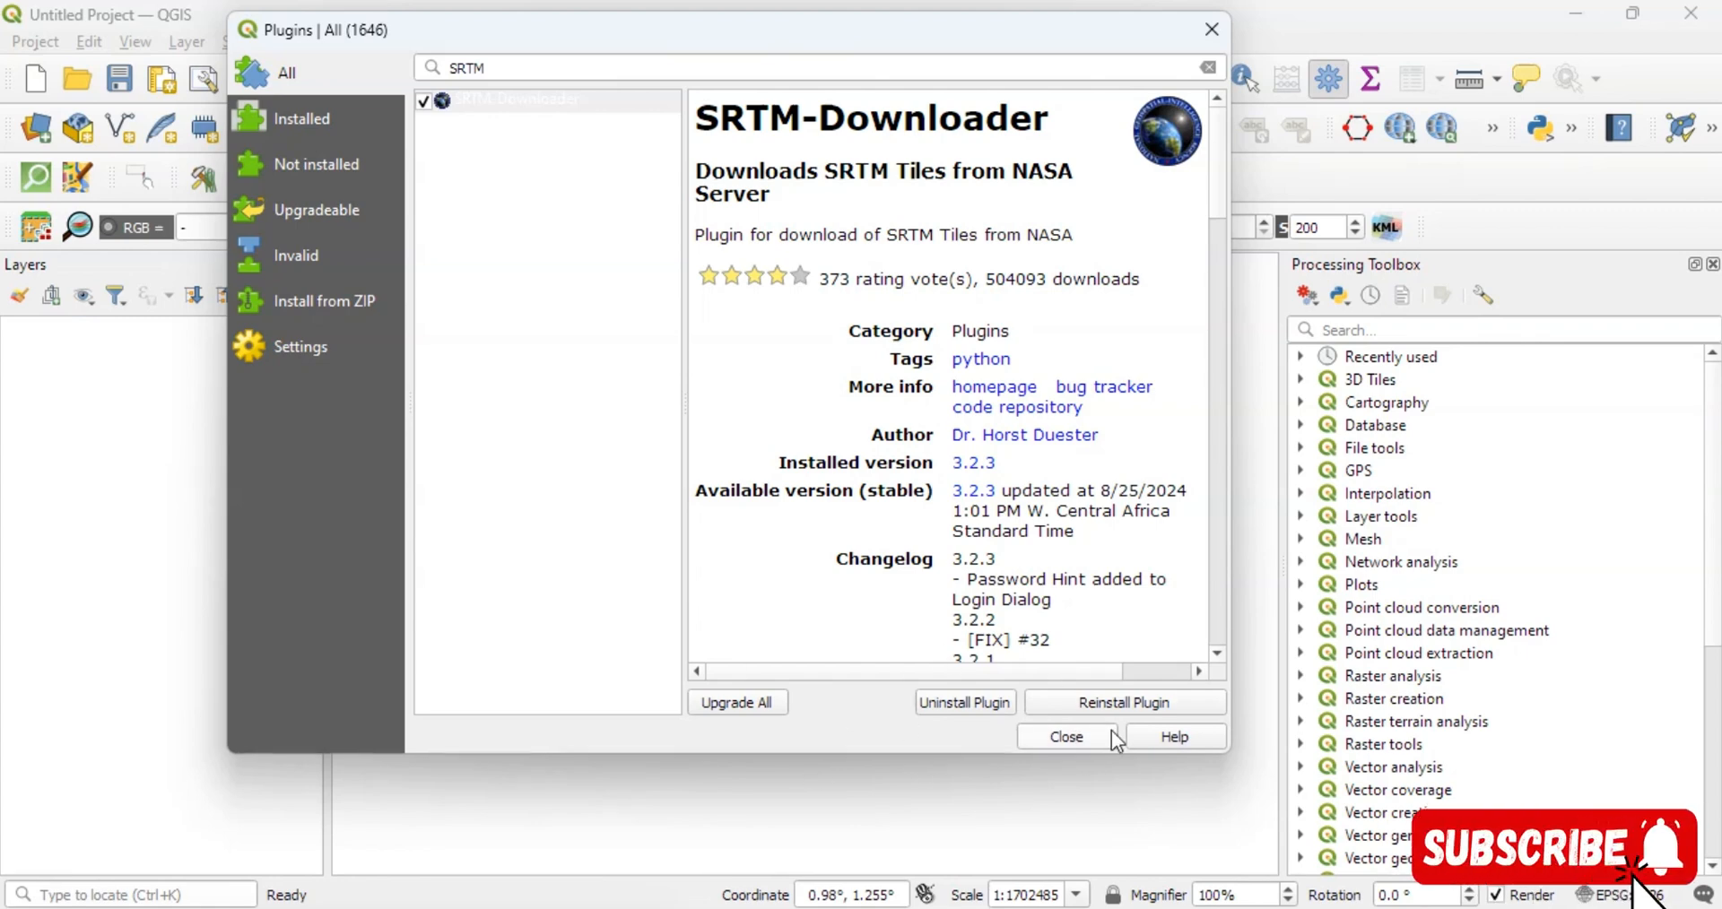
pyautogui.click(1121, 702)
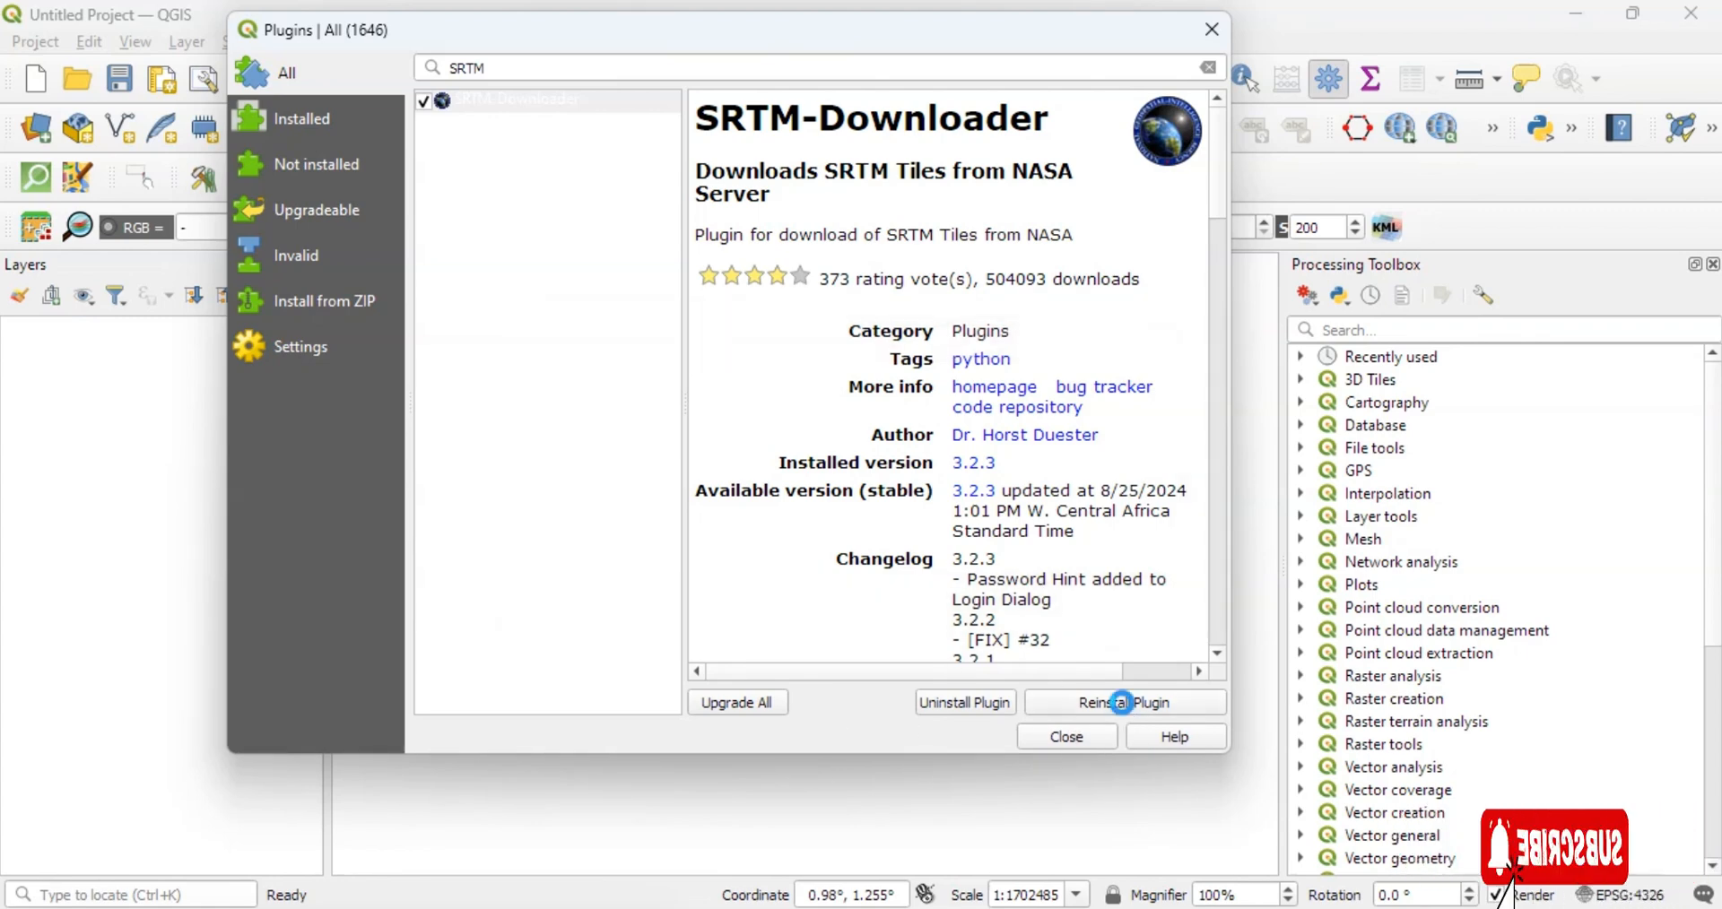
pyautogui.click(1066, 737)
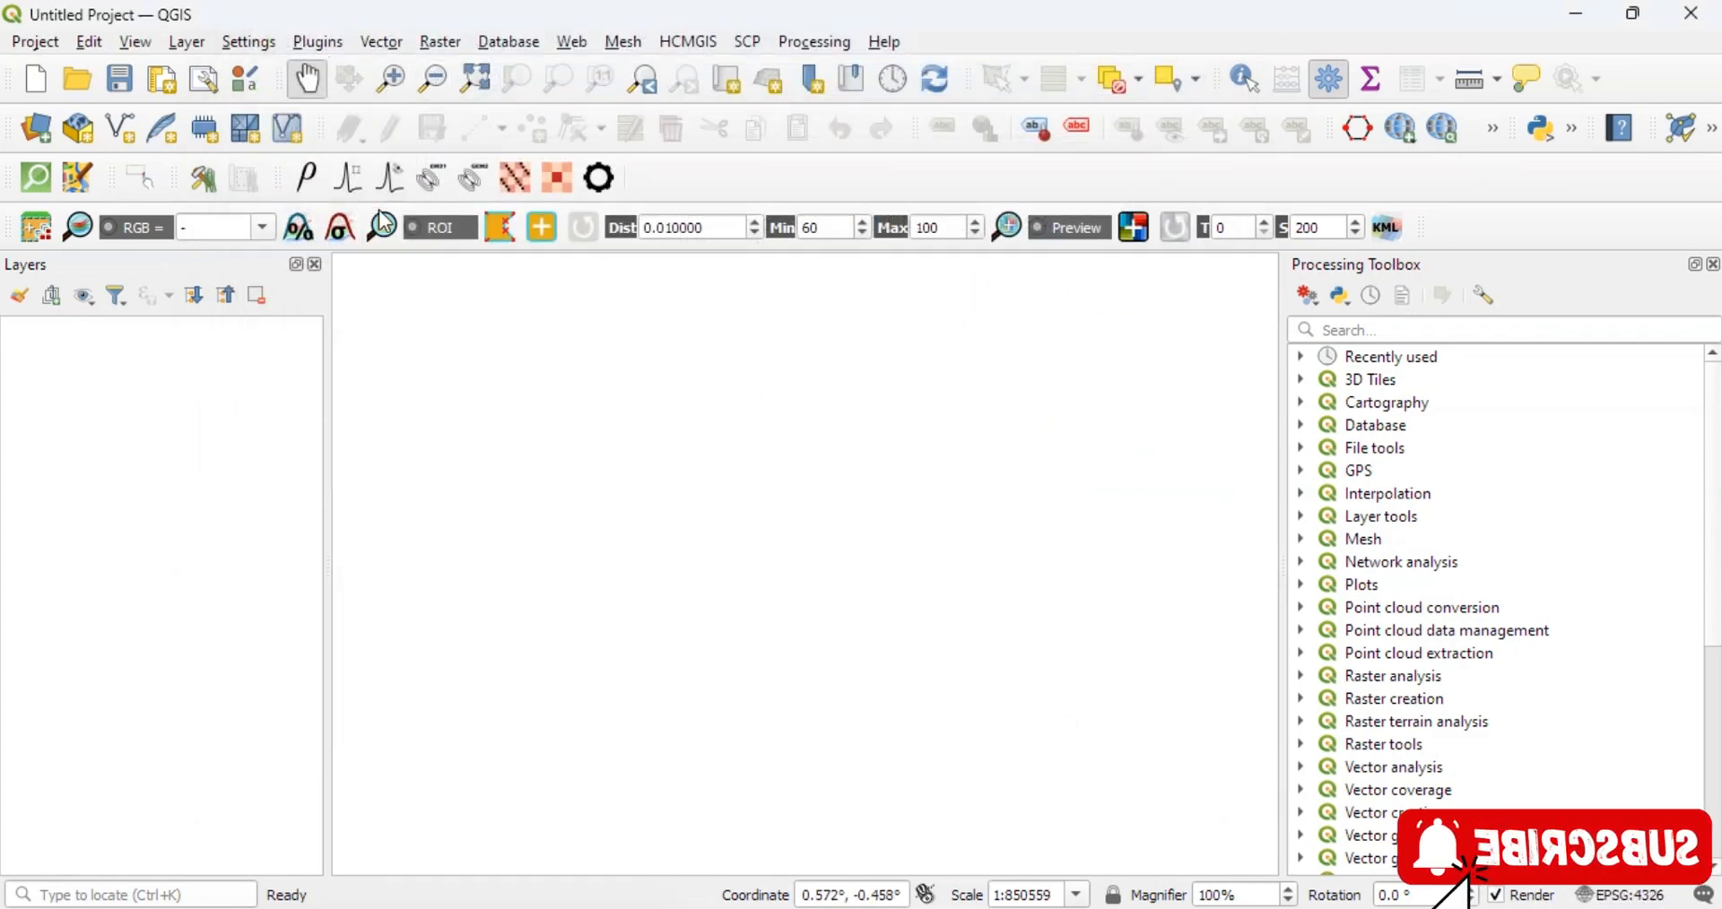
# Step: Open the SRTM Downloader to examine its extent and output path settings, and close it without downloading
pyautogui.click(324, 39)
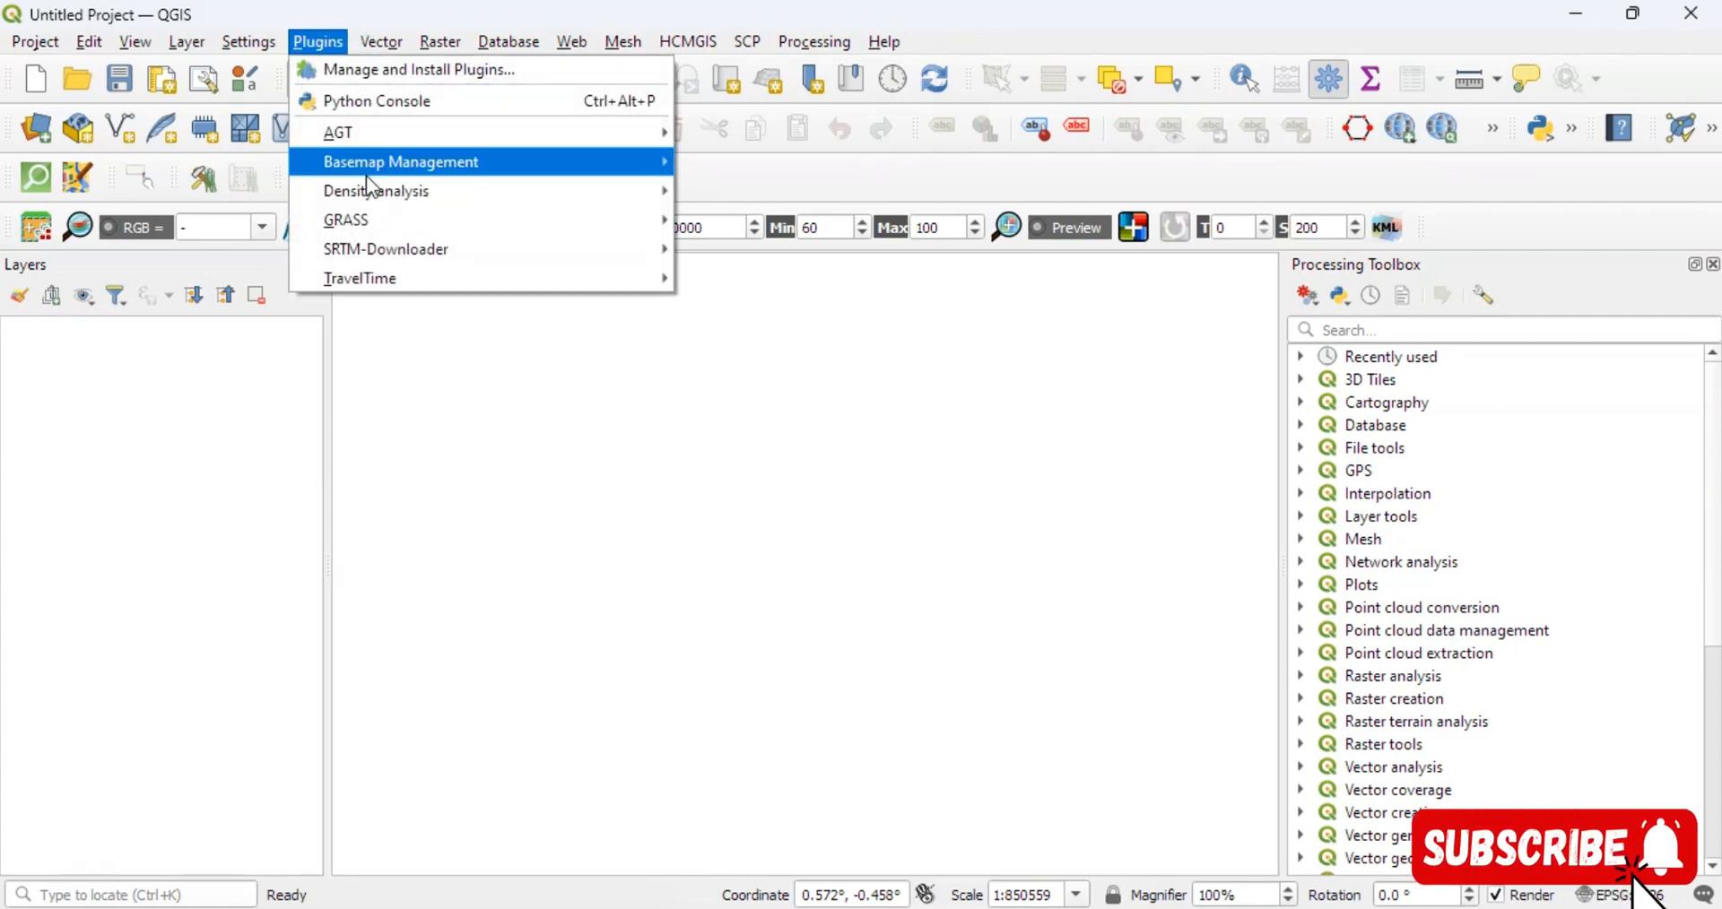
pyautogui.moveTo(388, 255)
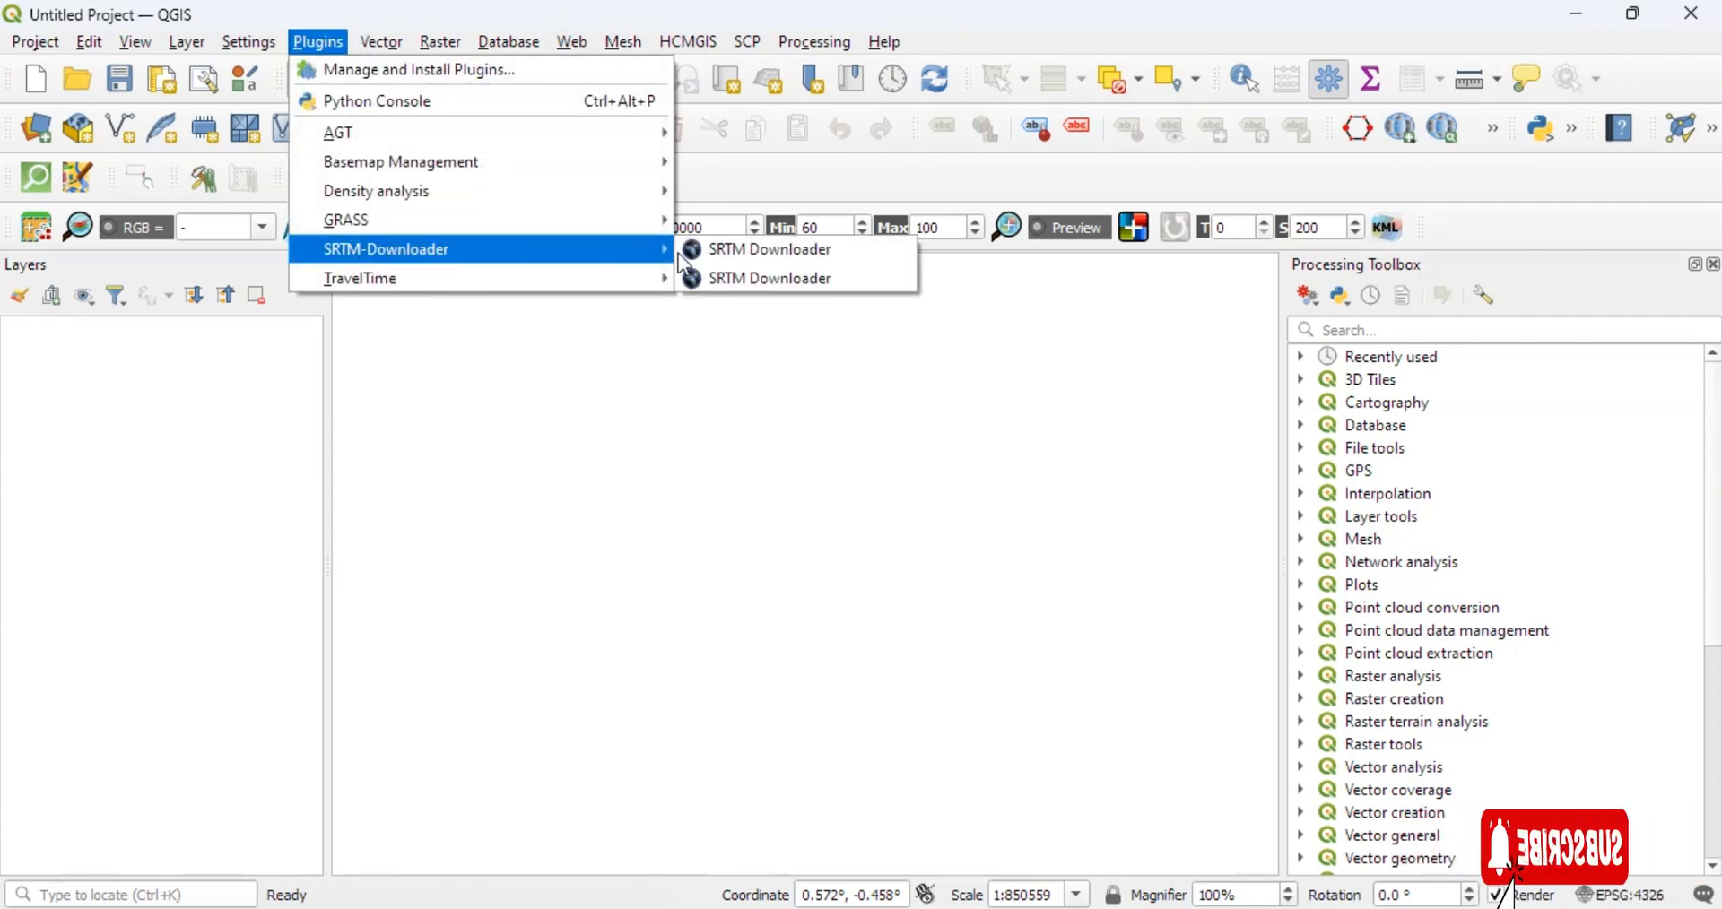
pyautogui.click(763, 250)
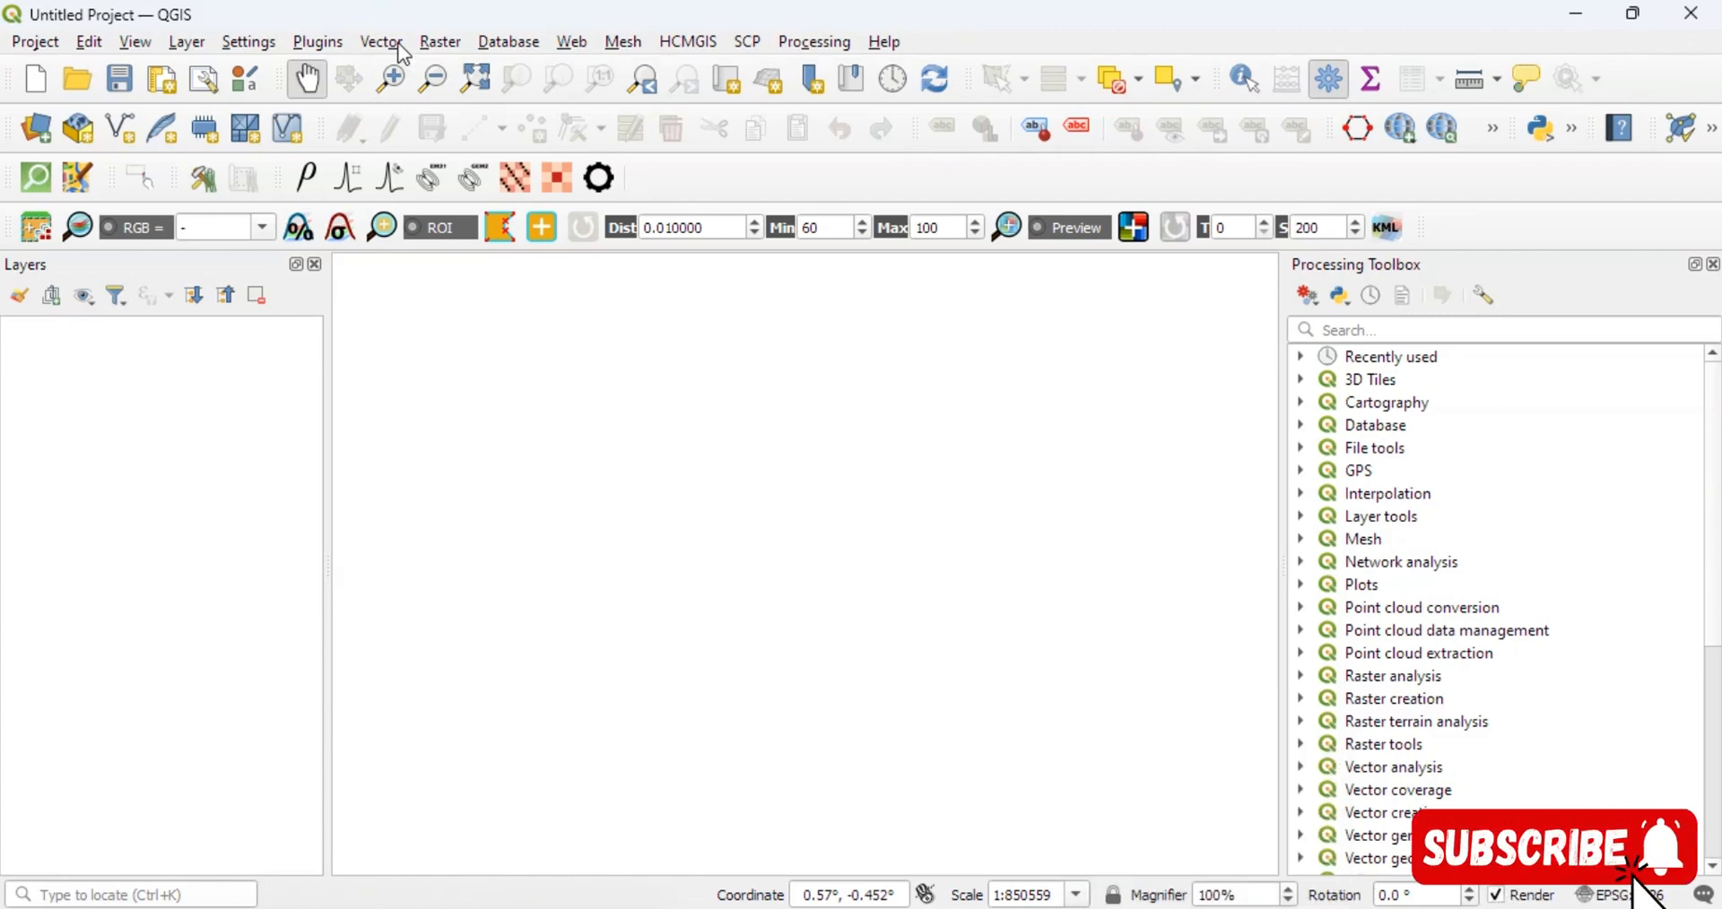
pyautogui.click(315, 44)
pyautogui.moveTo(507, 248)
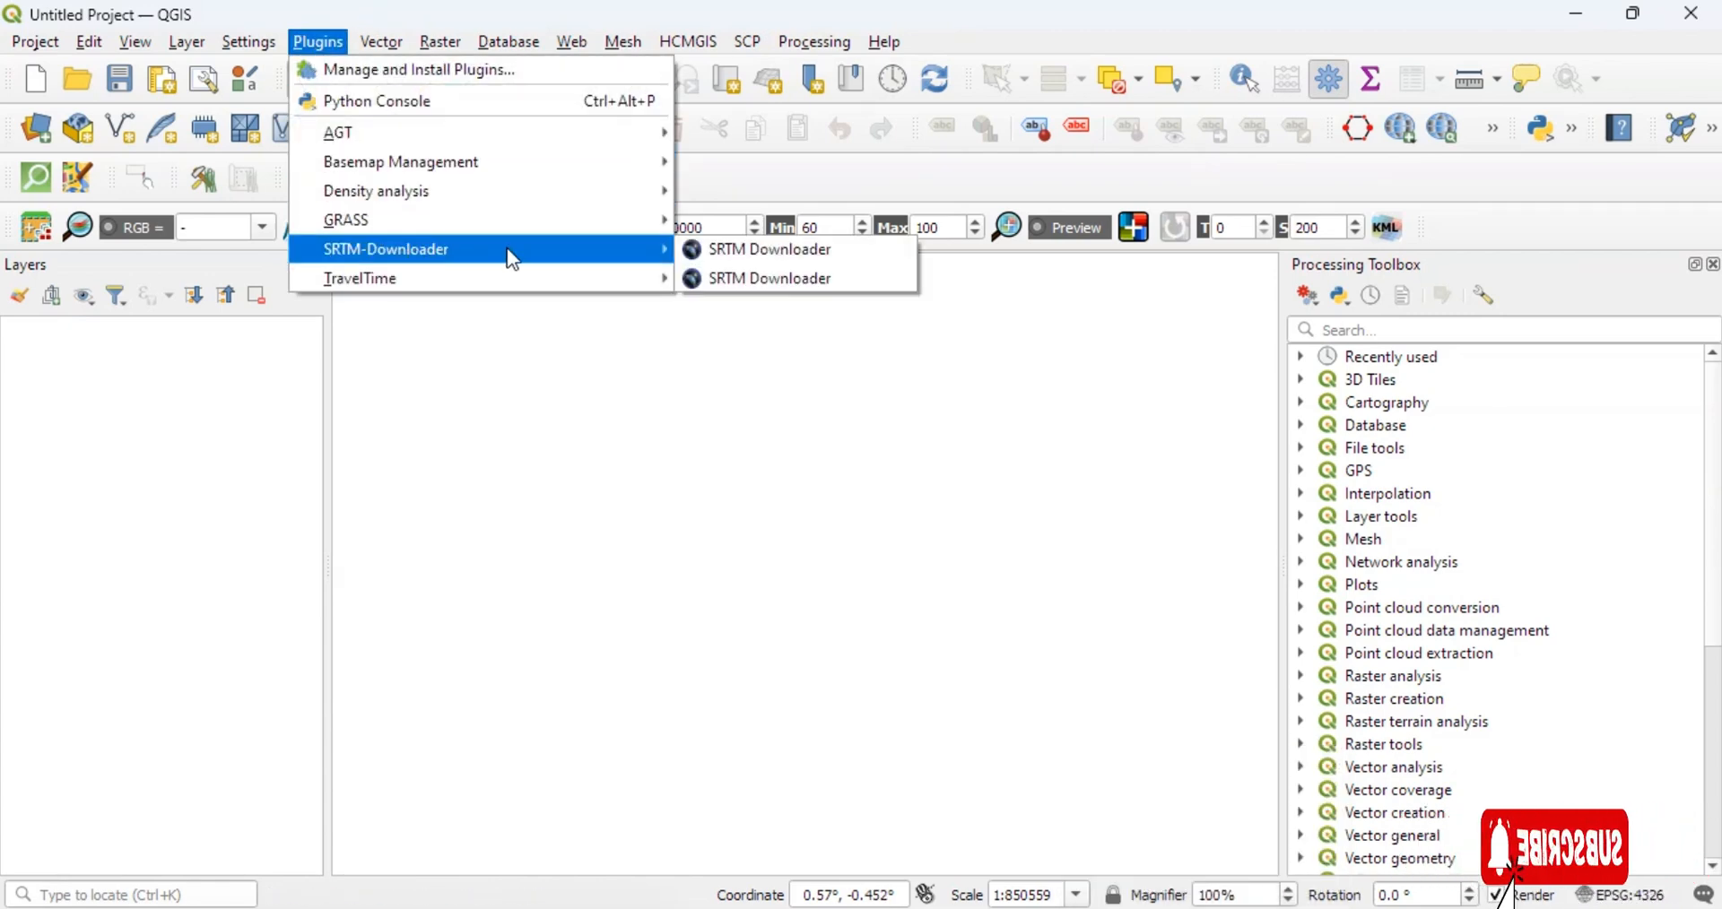
pyautogui.click(786, 280)
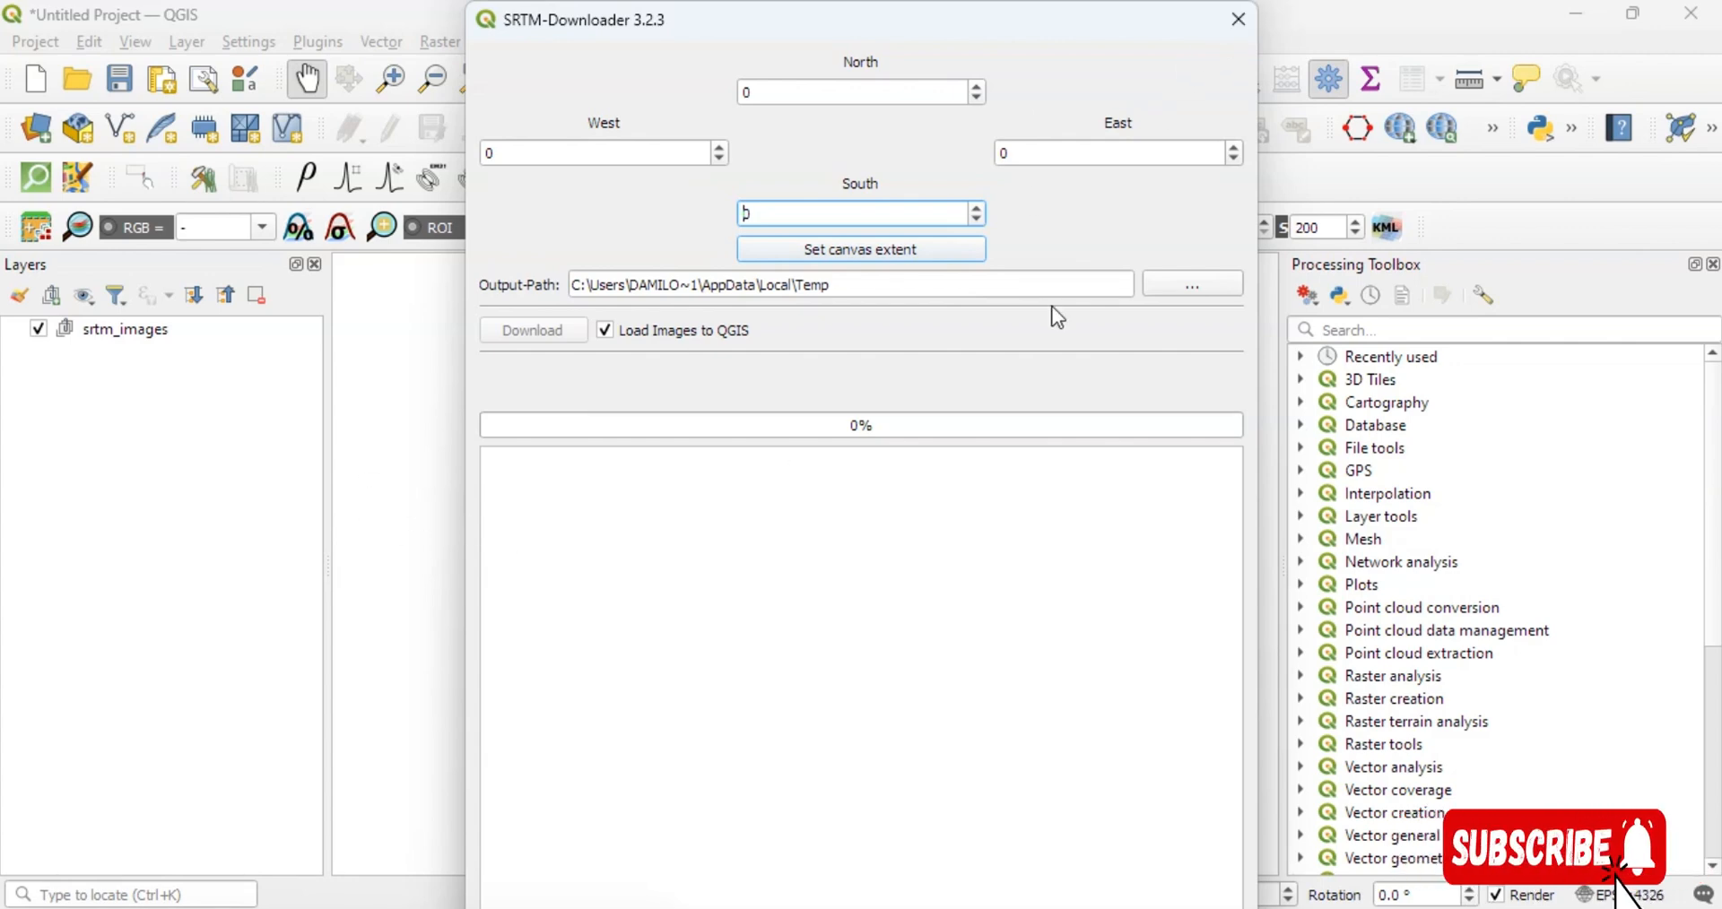
pyautogui.moveTo(995, 2); pyautogui.dragTo(929, 117)
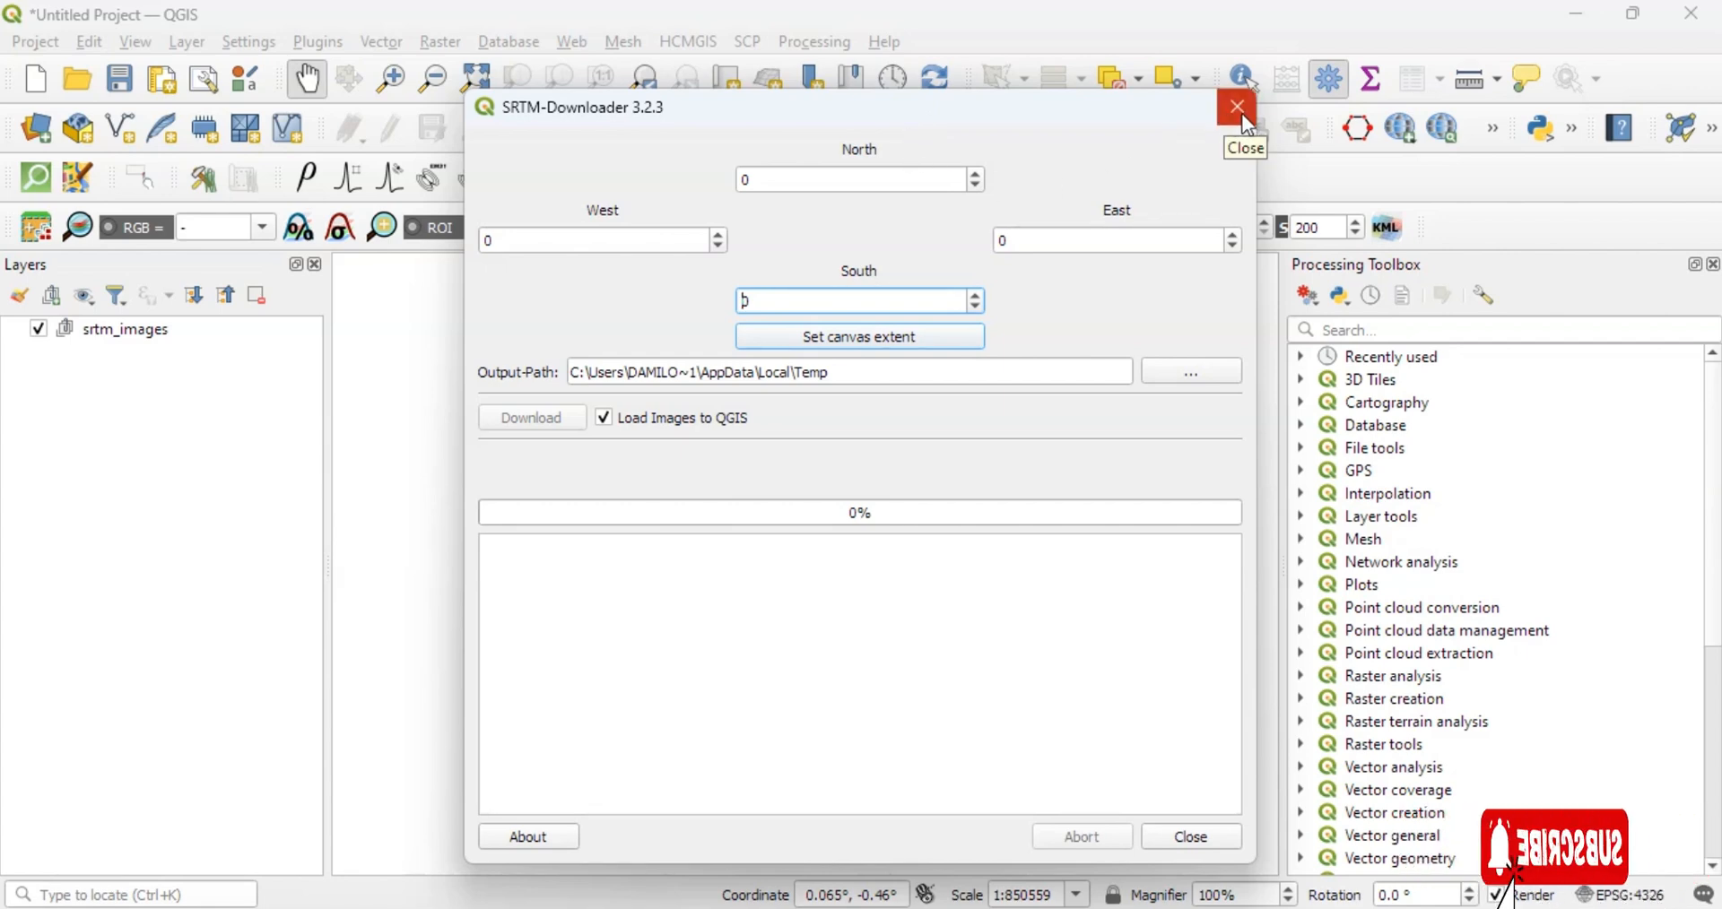
pyautogui.click(1238, 106)
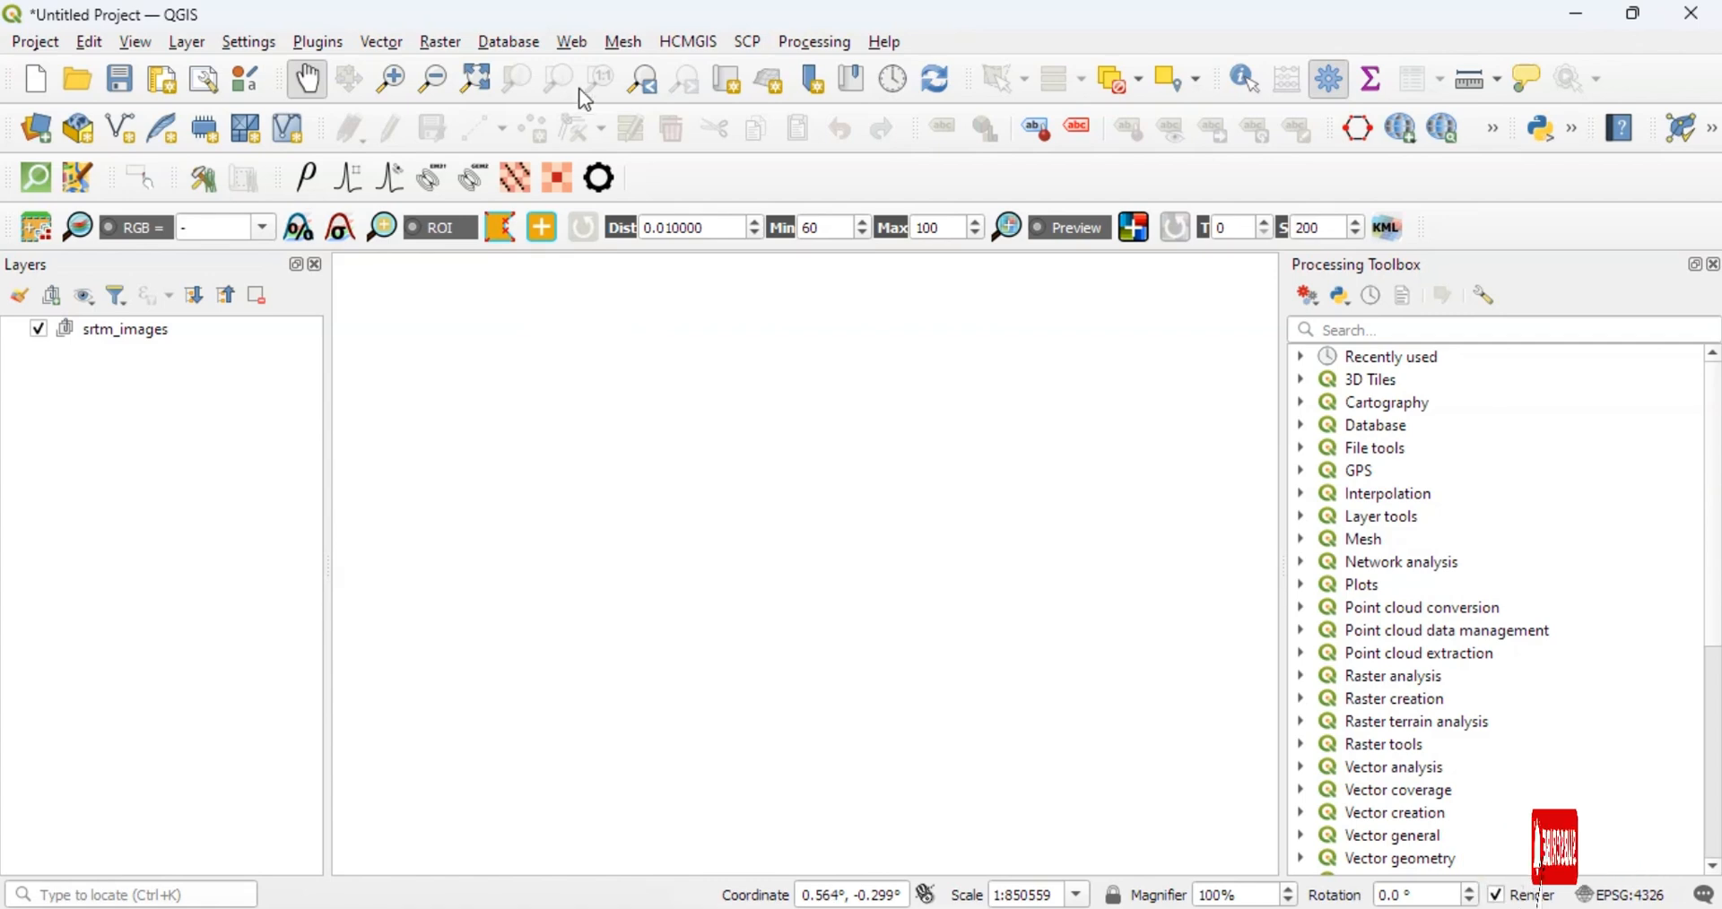
# Step: Search the plugin manager for QUICKMAP to check whether QuickMapServices is installed
pyautogui.click(313, 42)
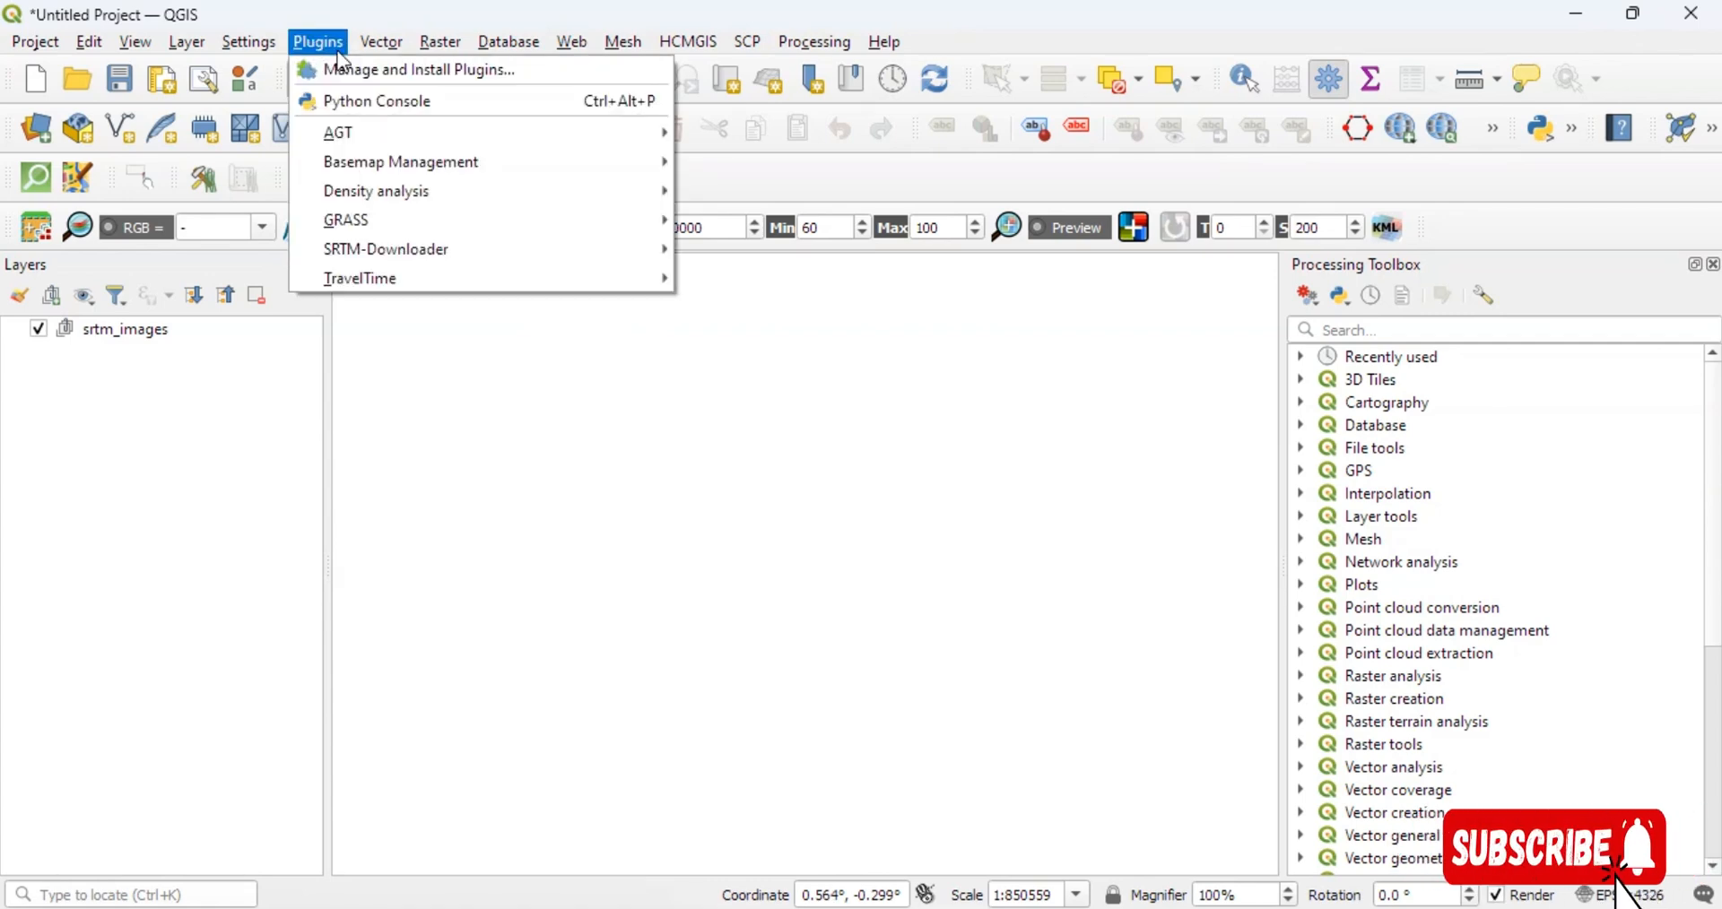
pyautogui.click(375, 68)
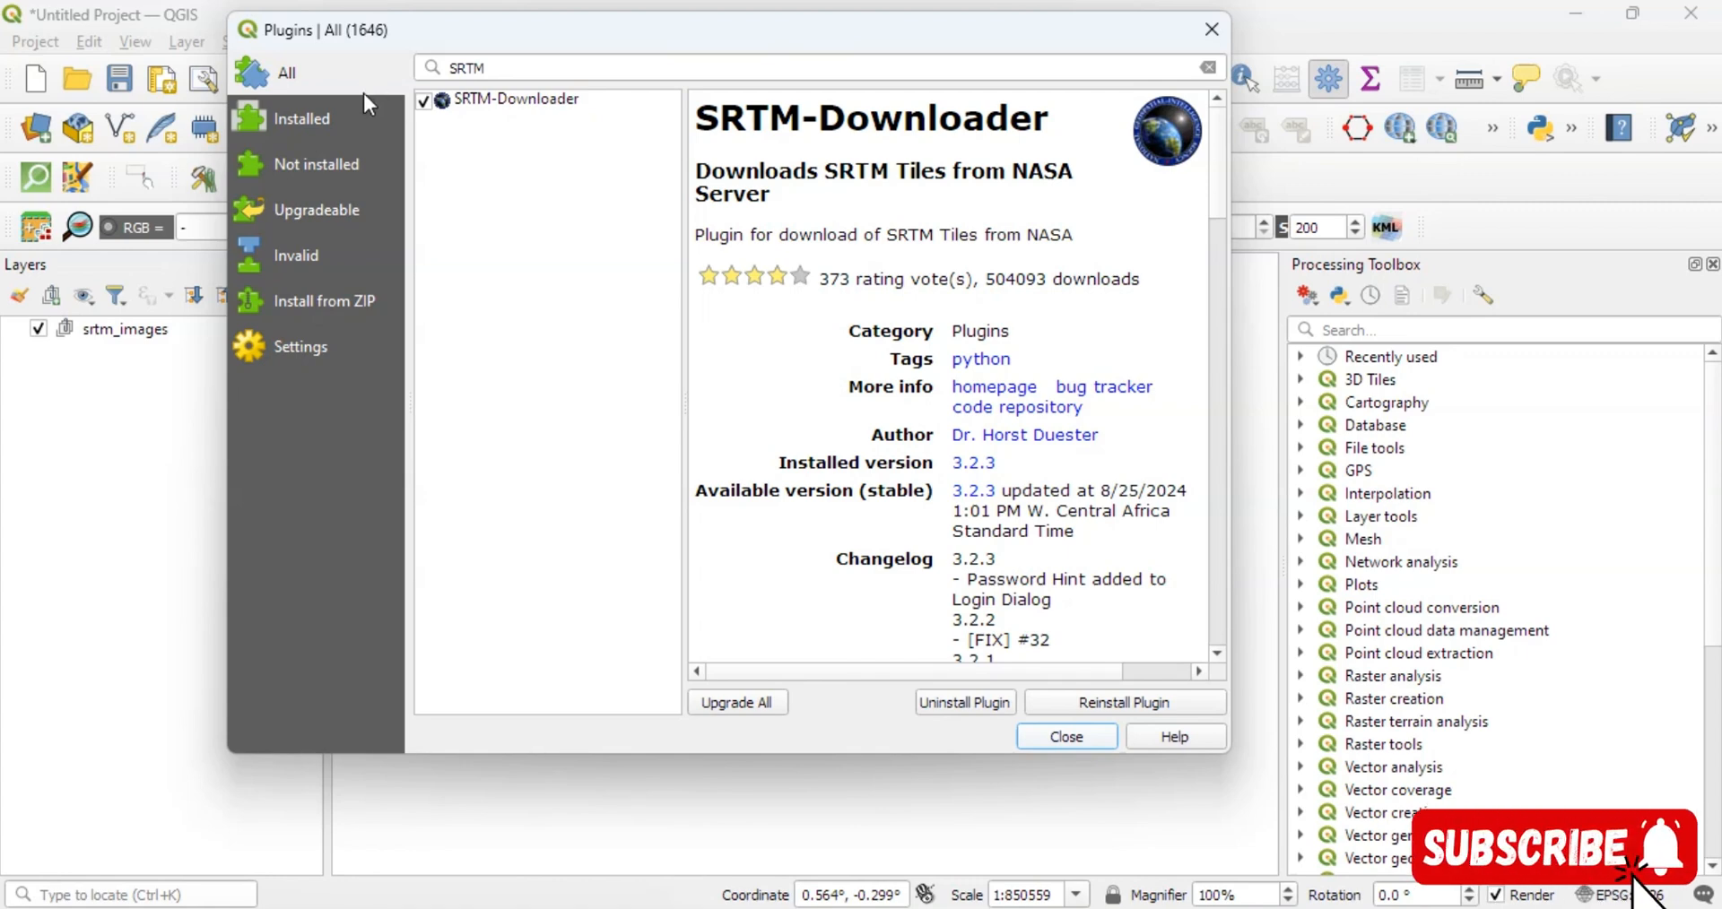
pyautogui.click(516, 66)
pyautogui.press('BackSpace')
pyautogui.press('BackSpace')
pyautogui.press('BackSpace')
pyautogui.press('BackSpace')
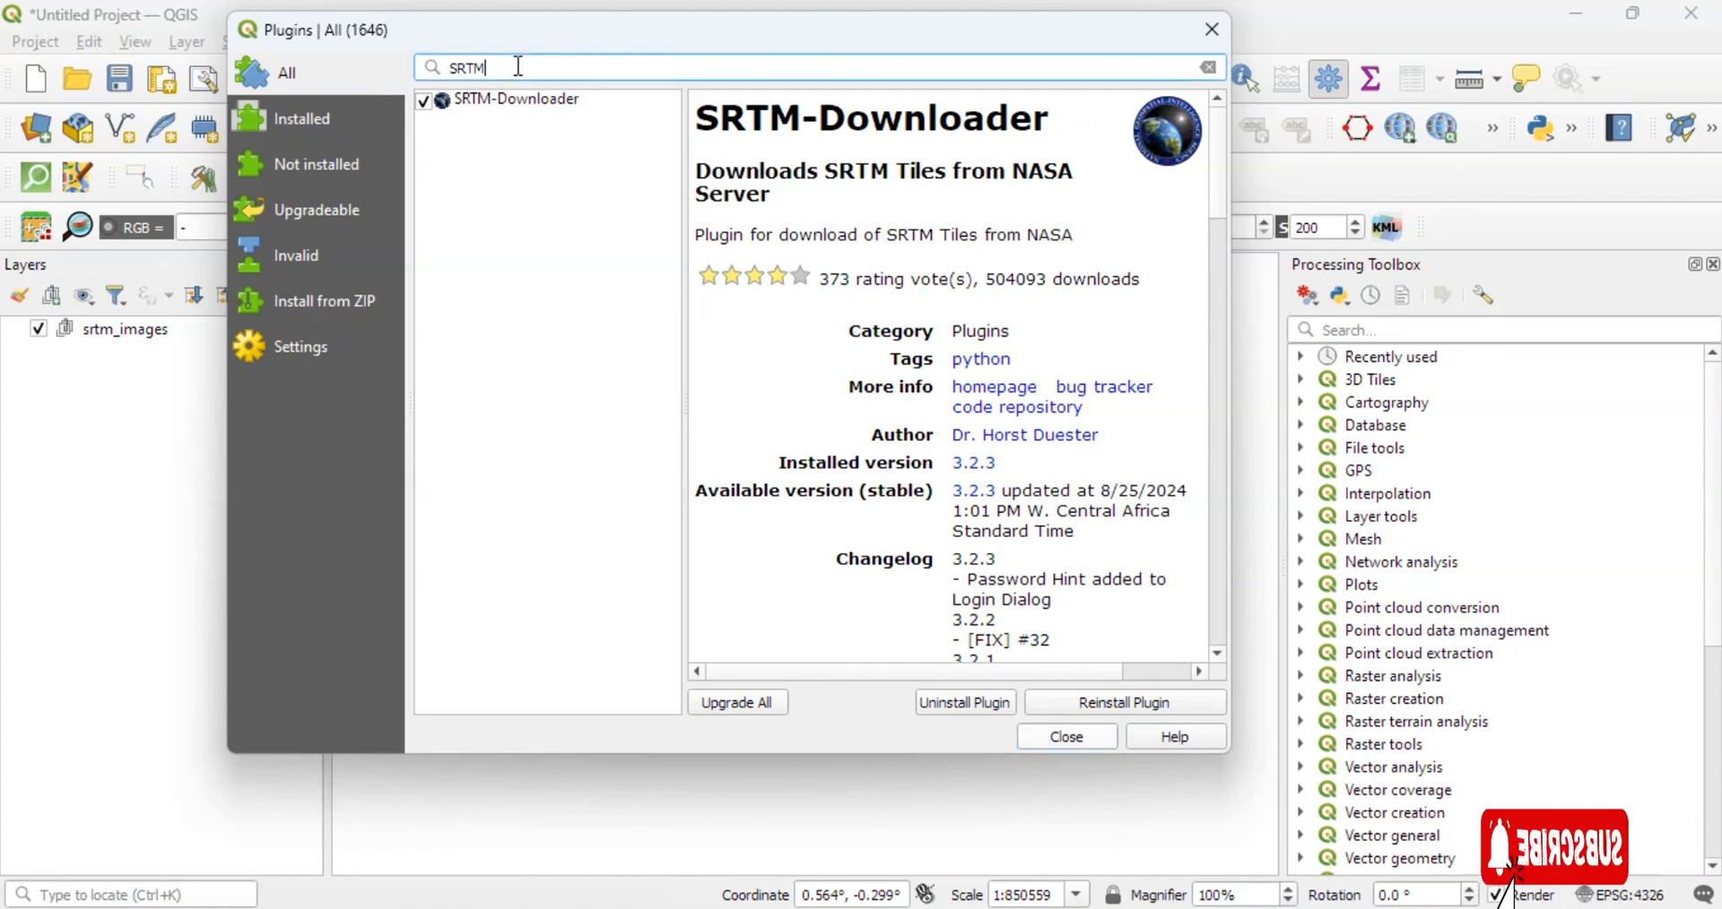
pyautogui.write('Q')
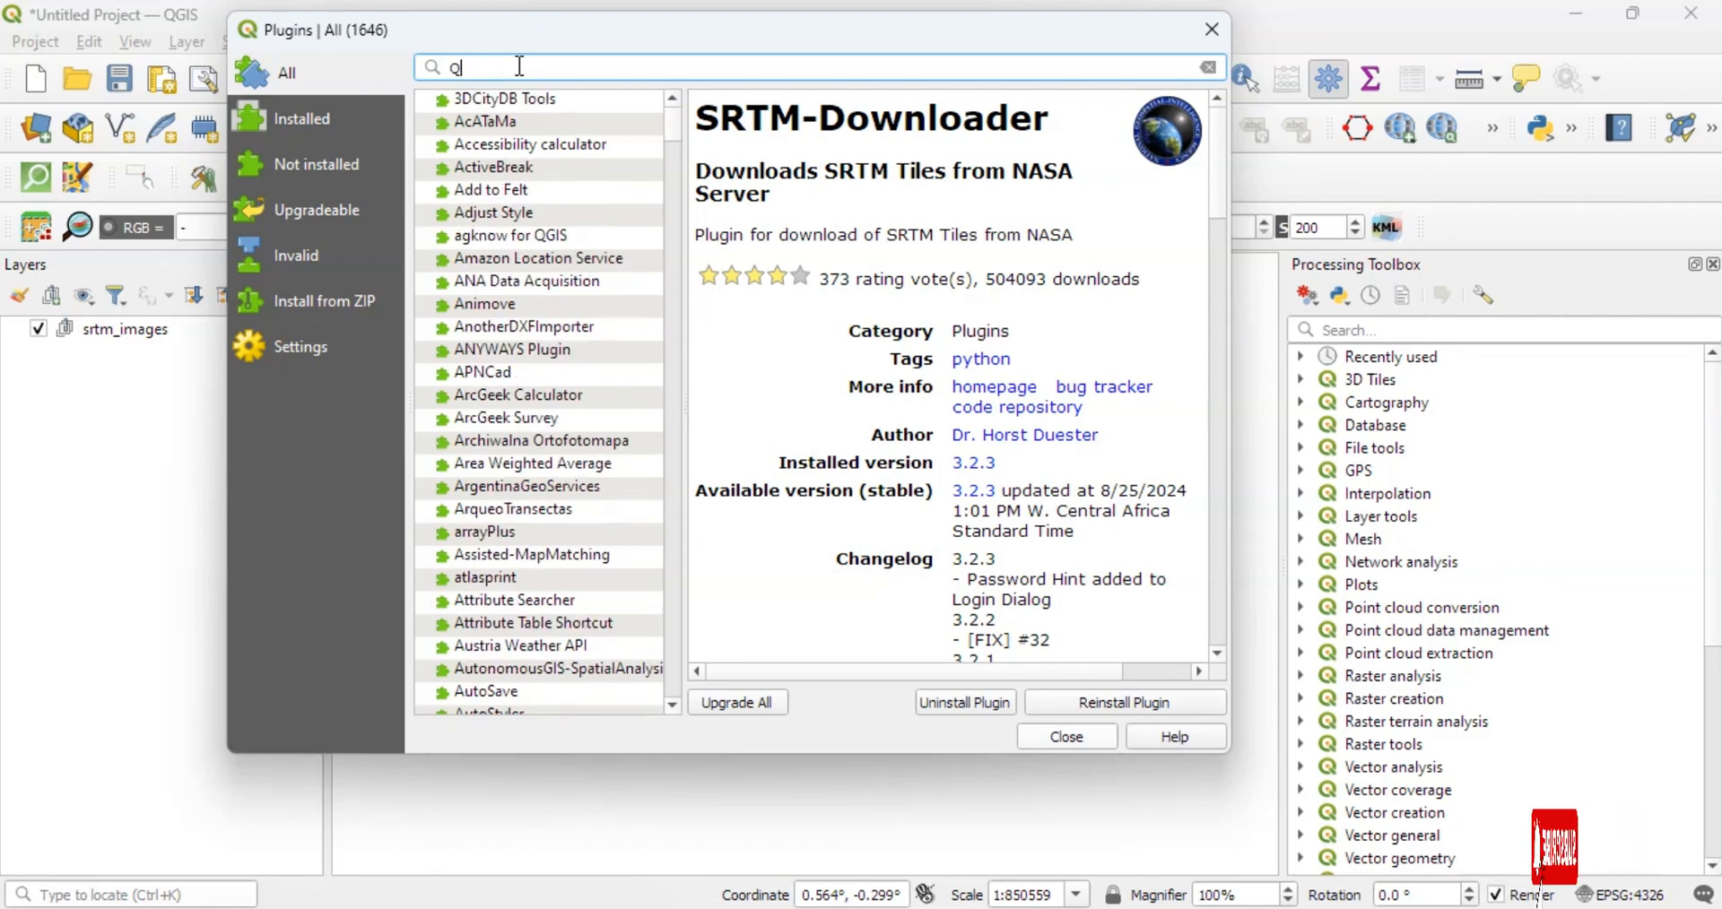
pyautogui.write('UICKMAP')
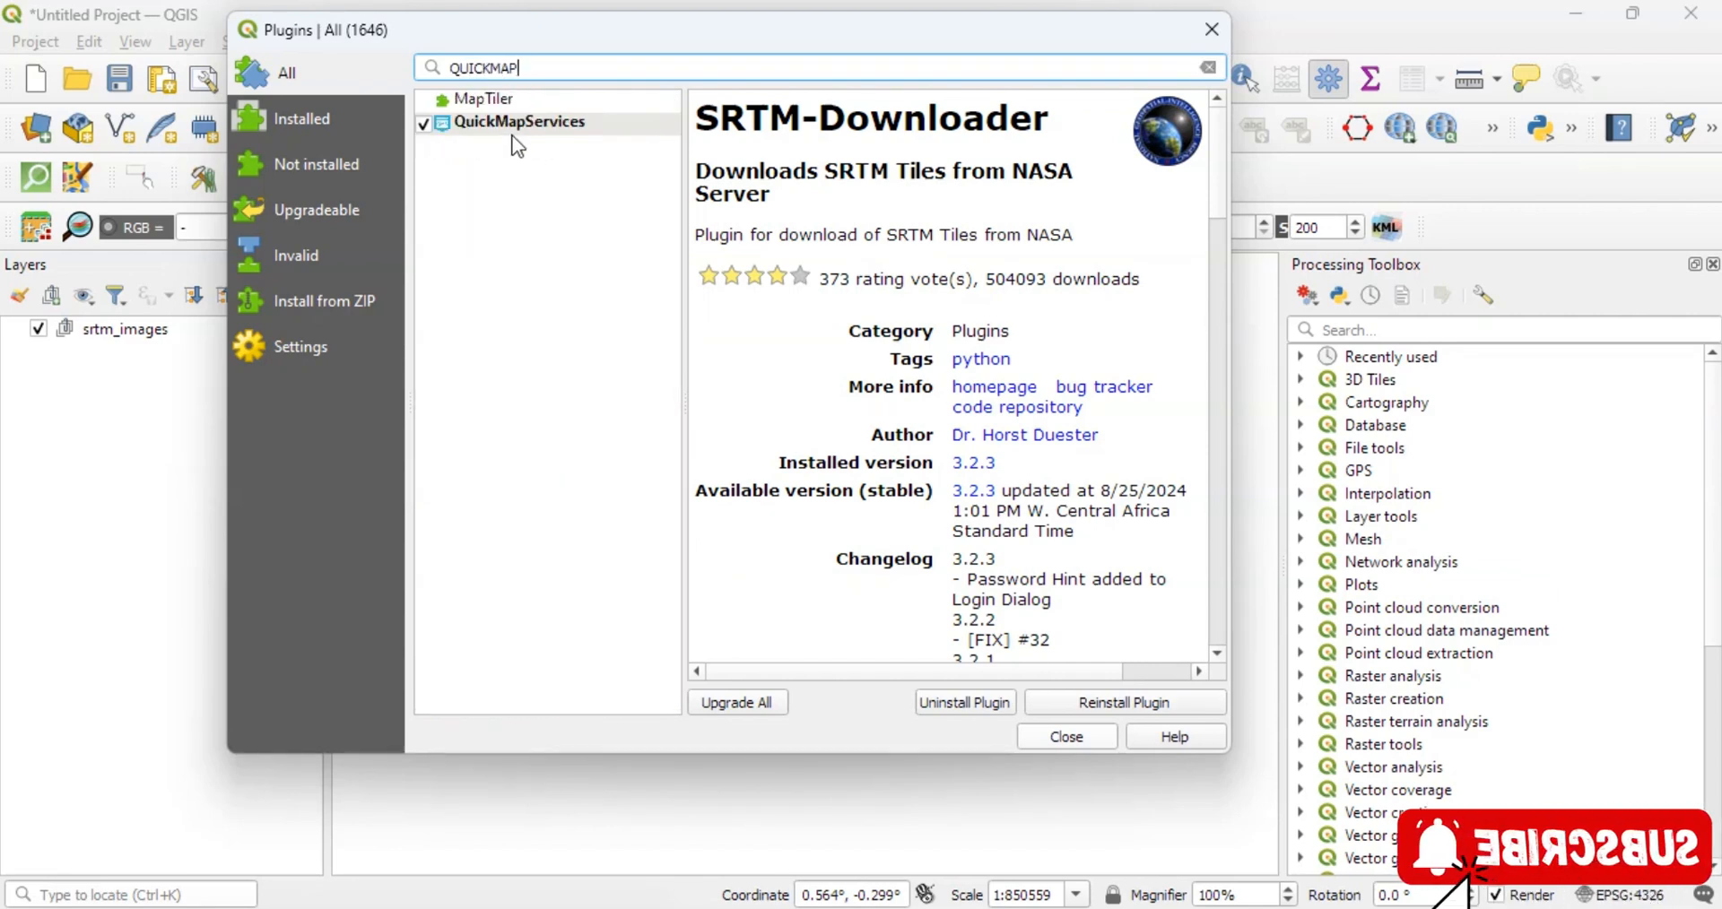
pyautogui.click(1068, 738)
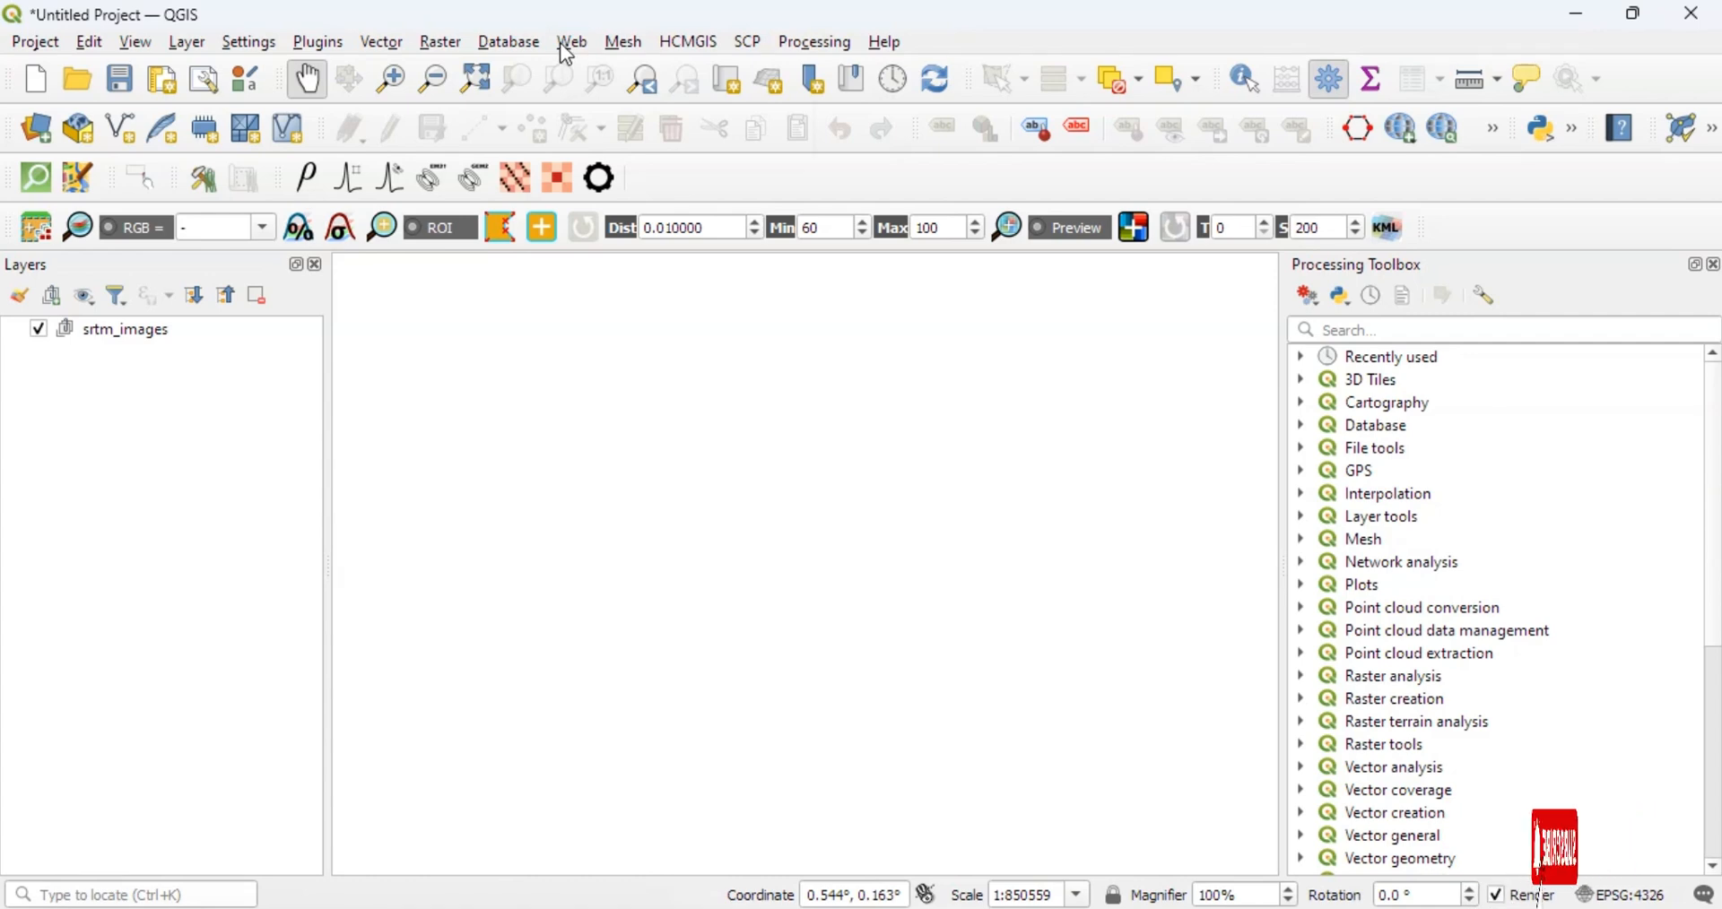
# Step: Add the OSM Standard basemap from QuickMapServices to the project
pyautogui.click(563, 42)
pyautogui.moveTo(633, 156)
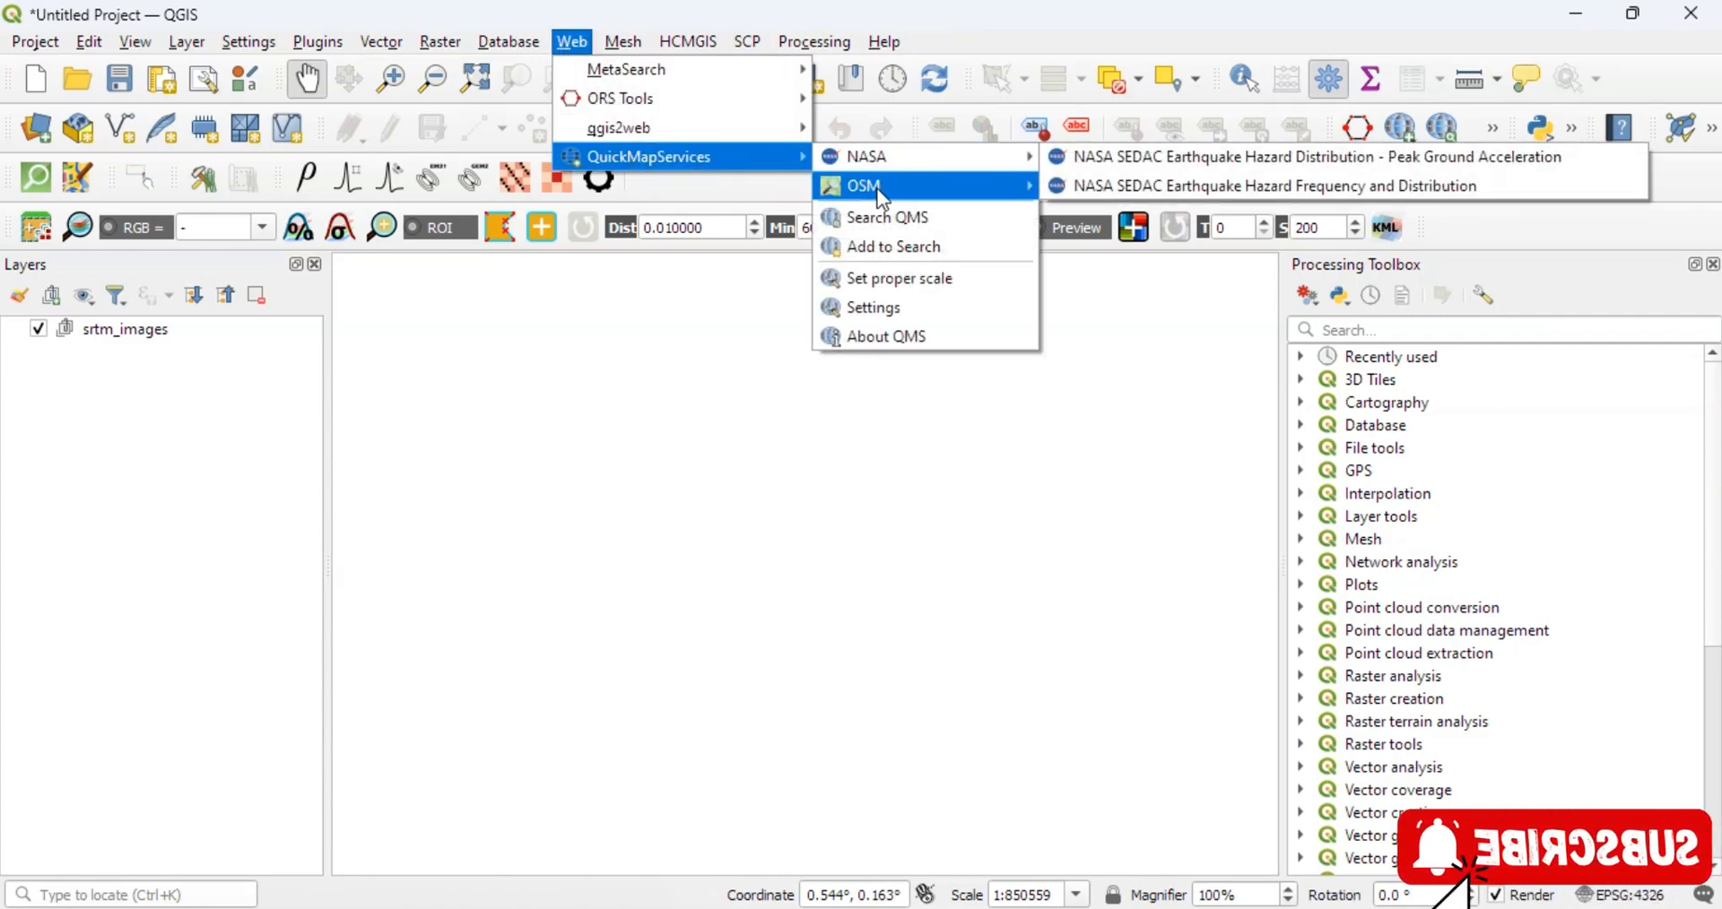
pyautogui.moveTo(881, 196)
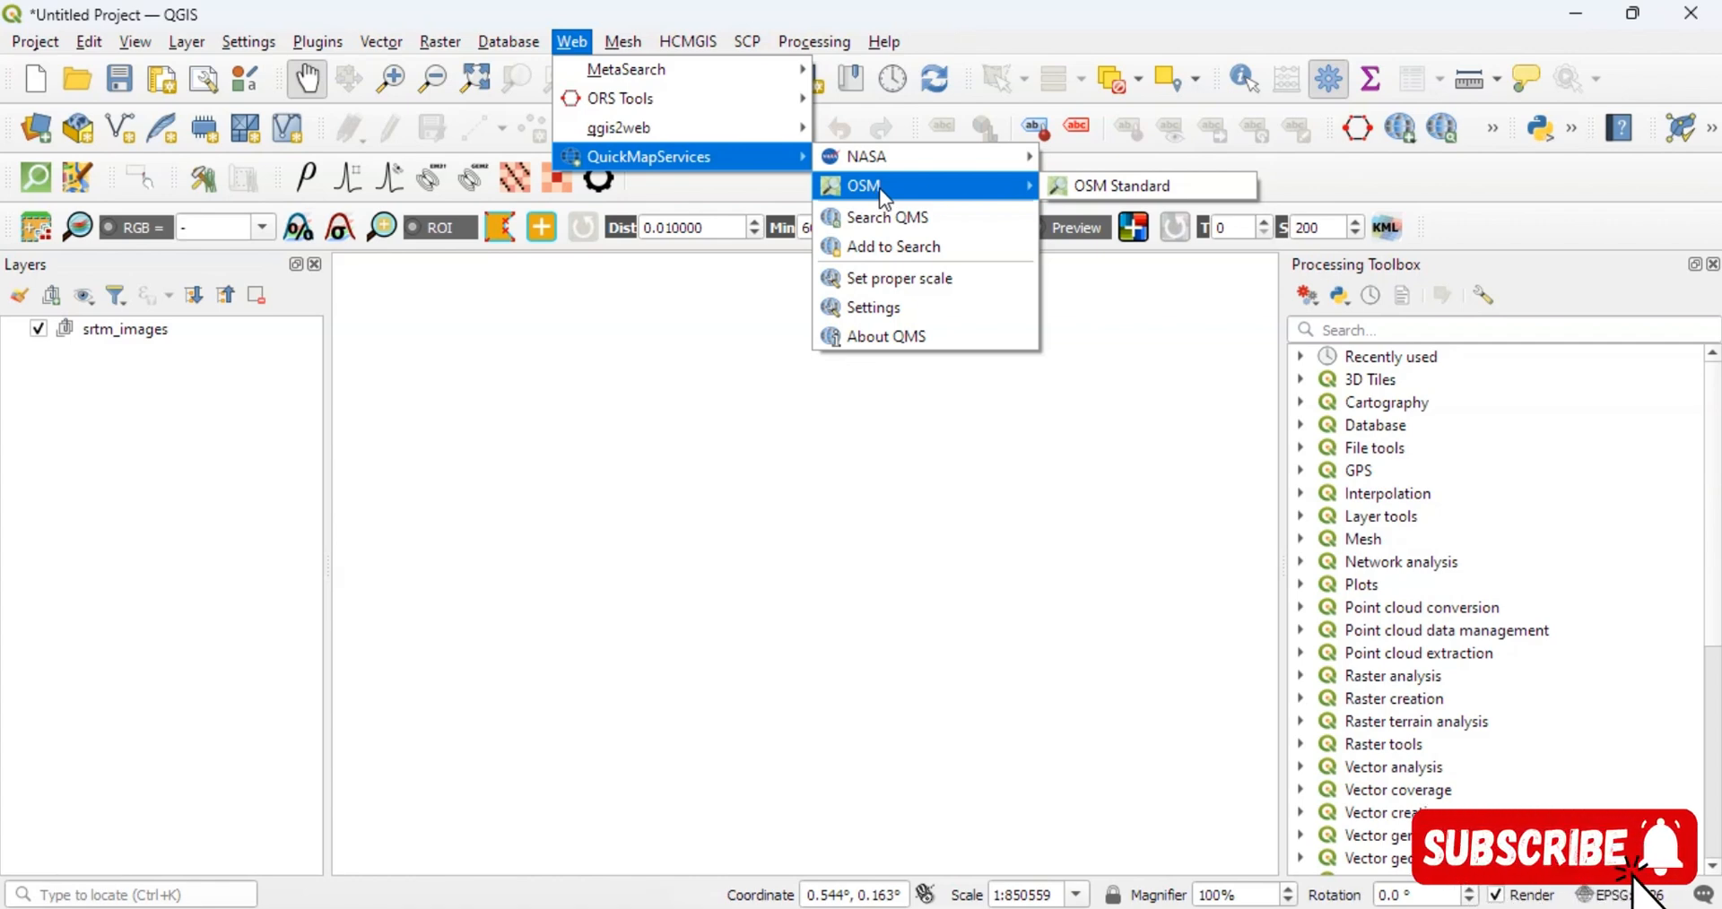
pyautogui.click(1106, 188)
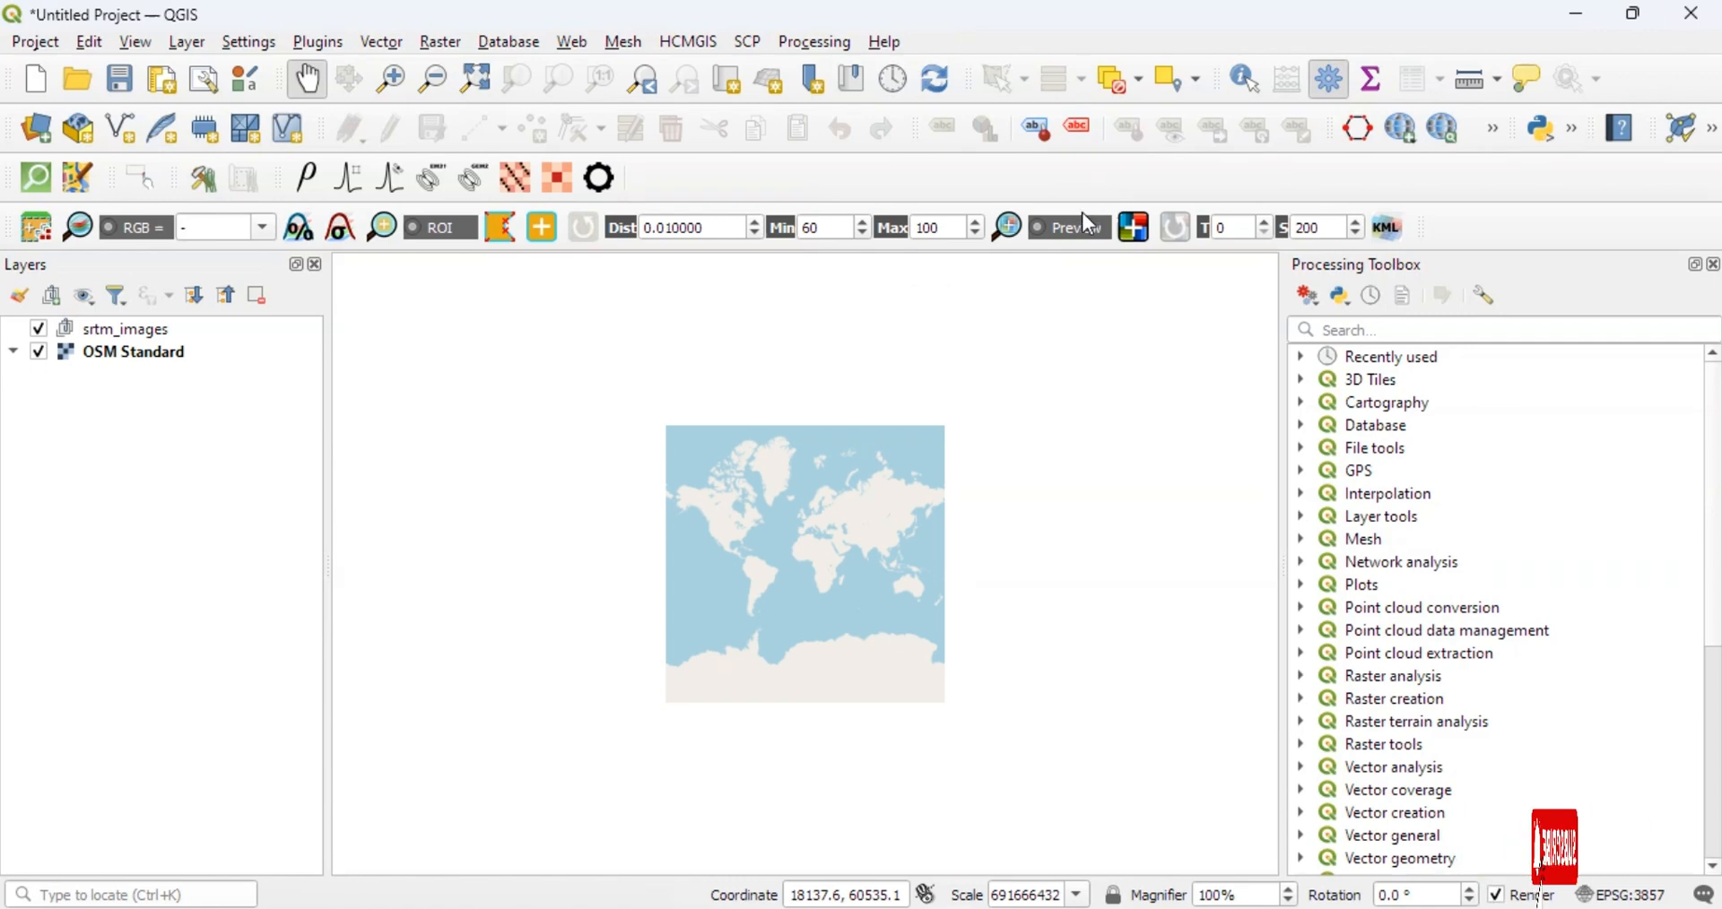
pyautogui.scroll(2, 792, 550)
pyautogui.scroll(2, 867, 555)
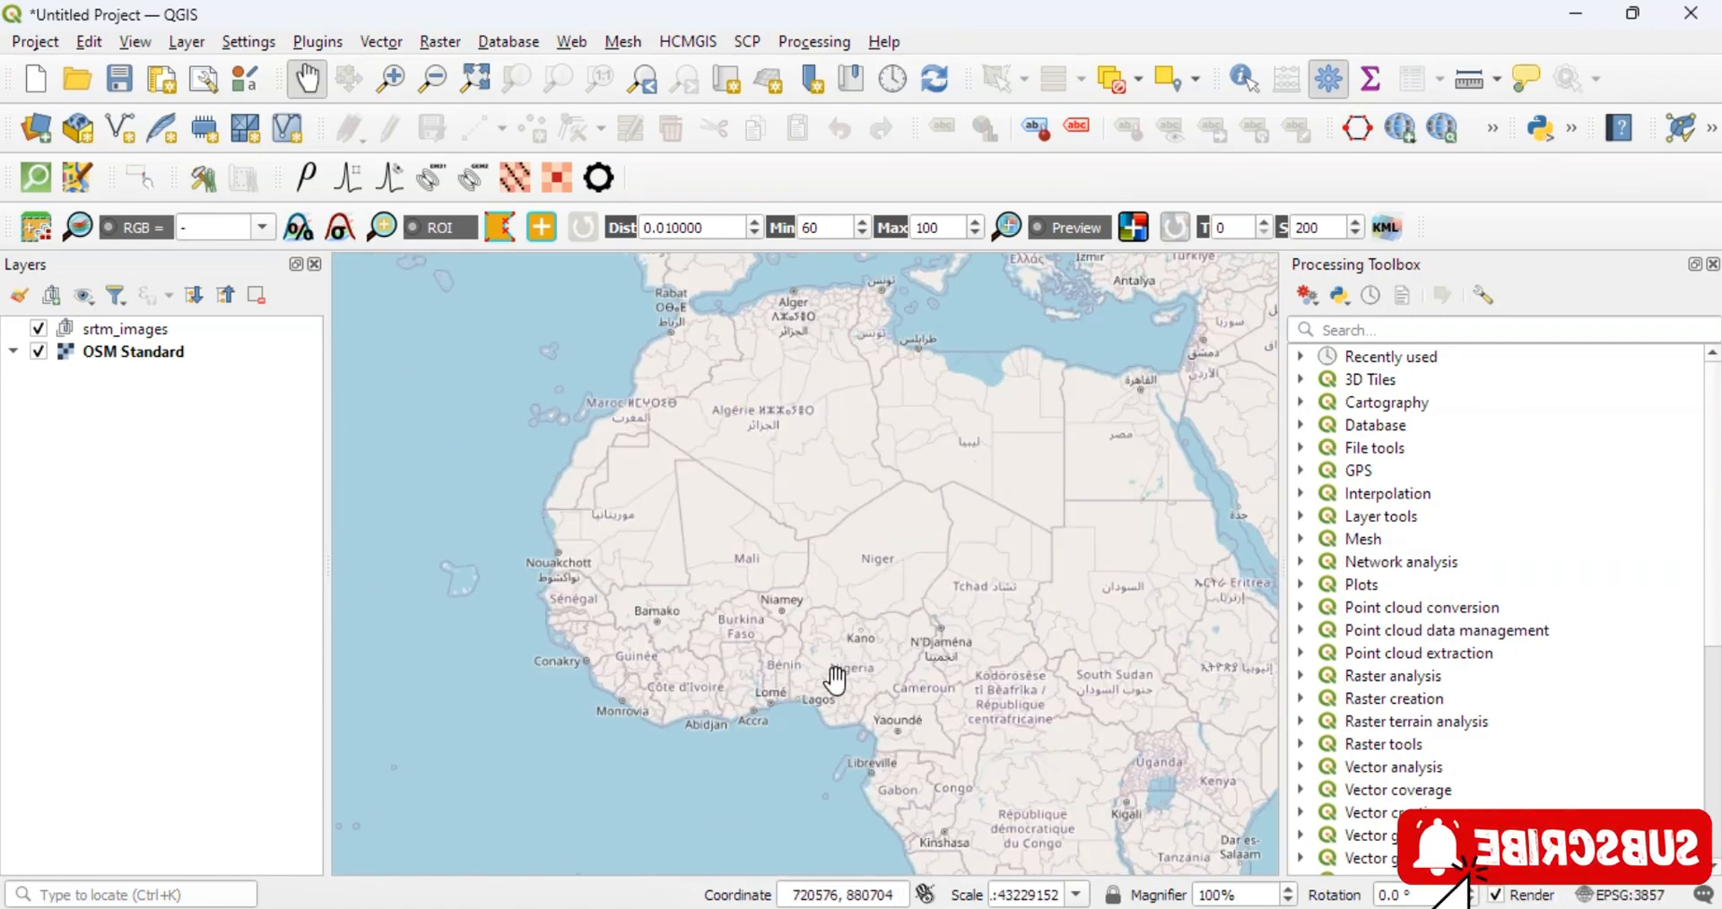
pyautogui.scroll(2, 835, 680)
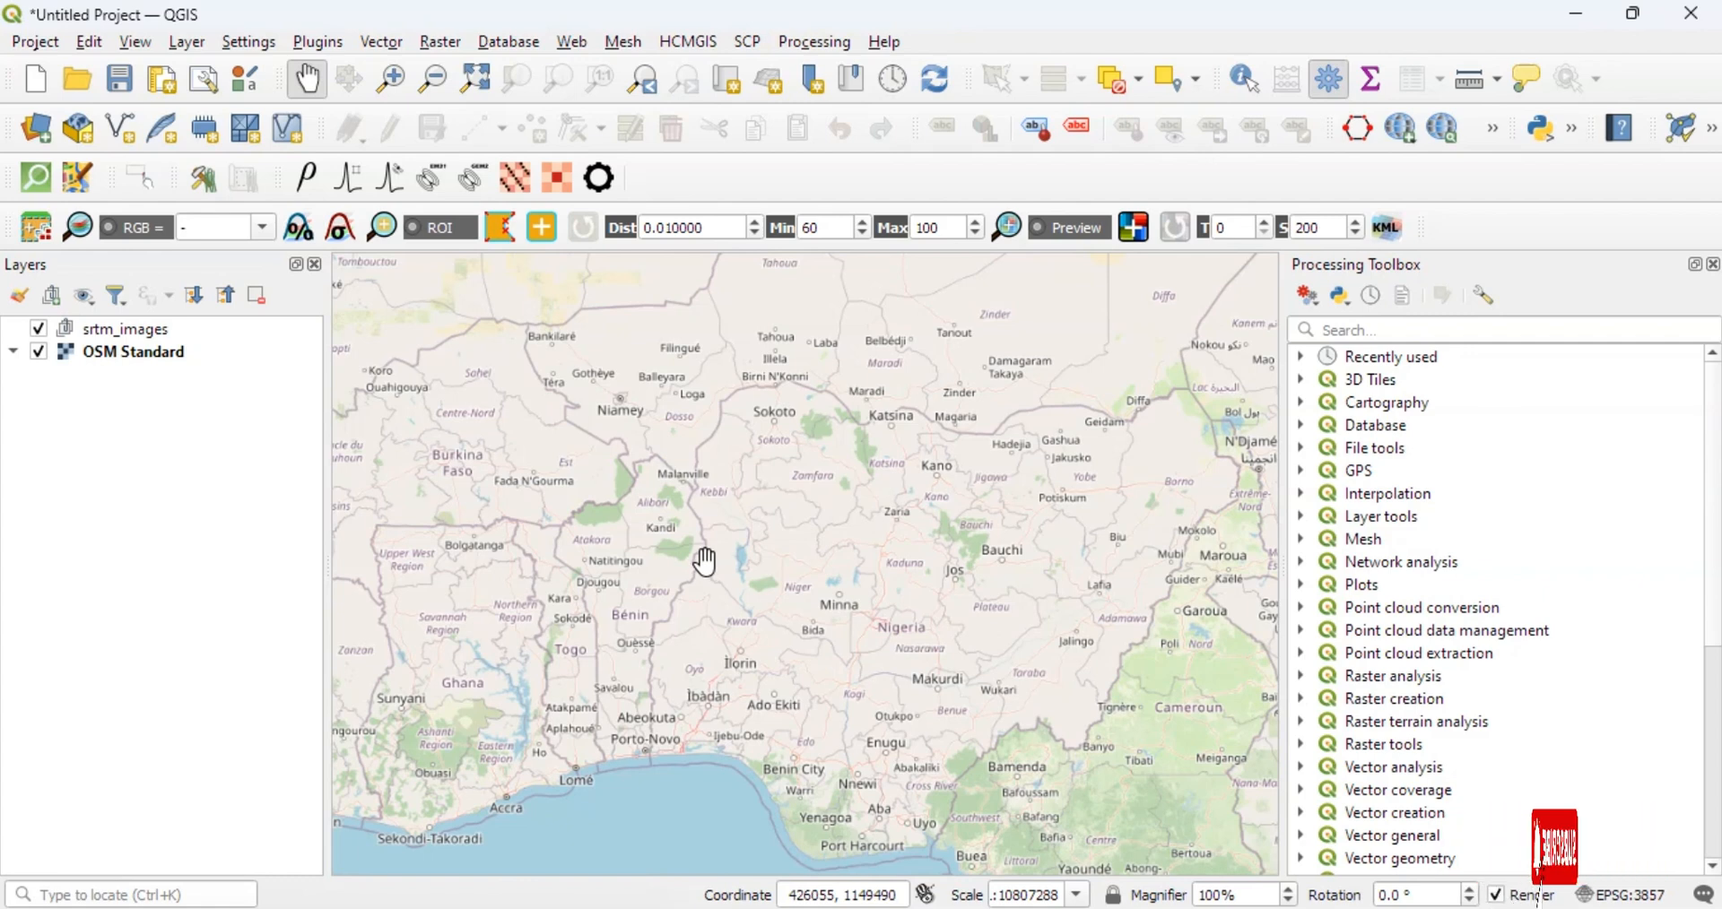
# Step: Open the project's coordinate reference system settings and filter the list for EPSG:4326
pyautogui.click(1621, 894)
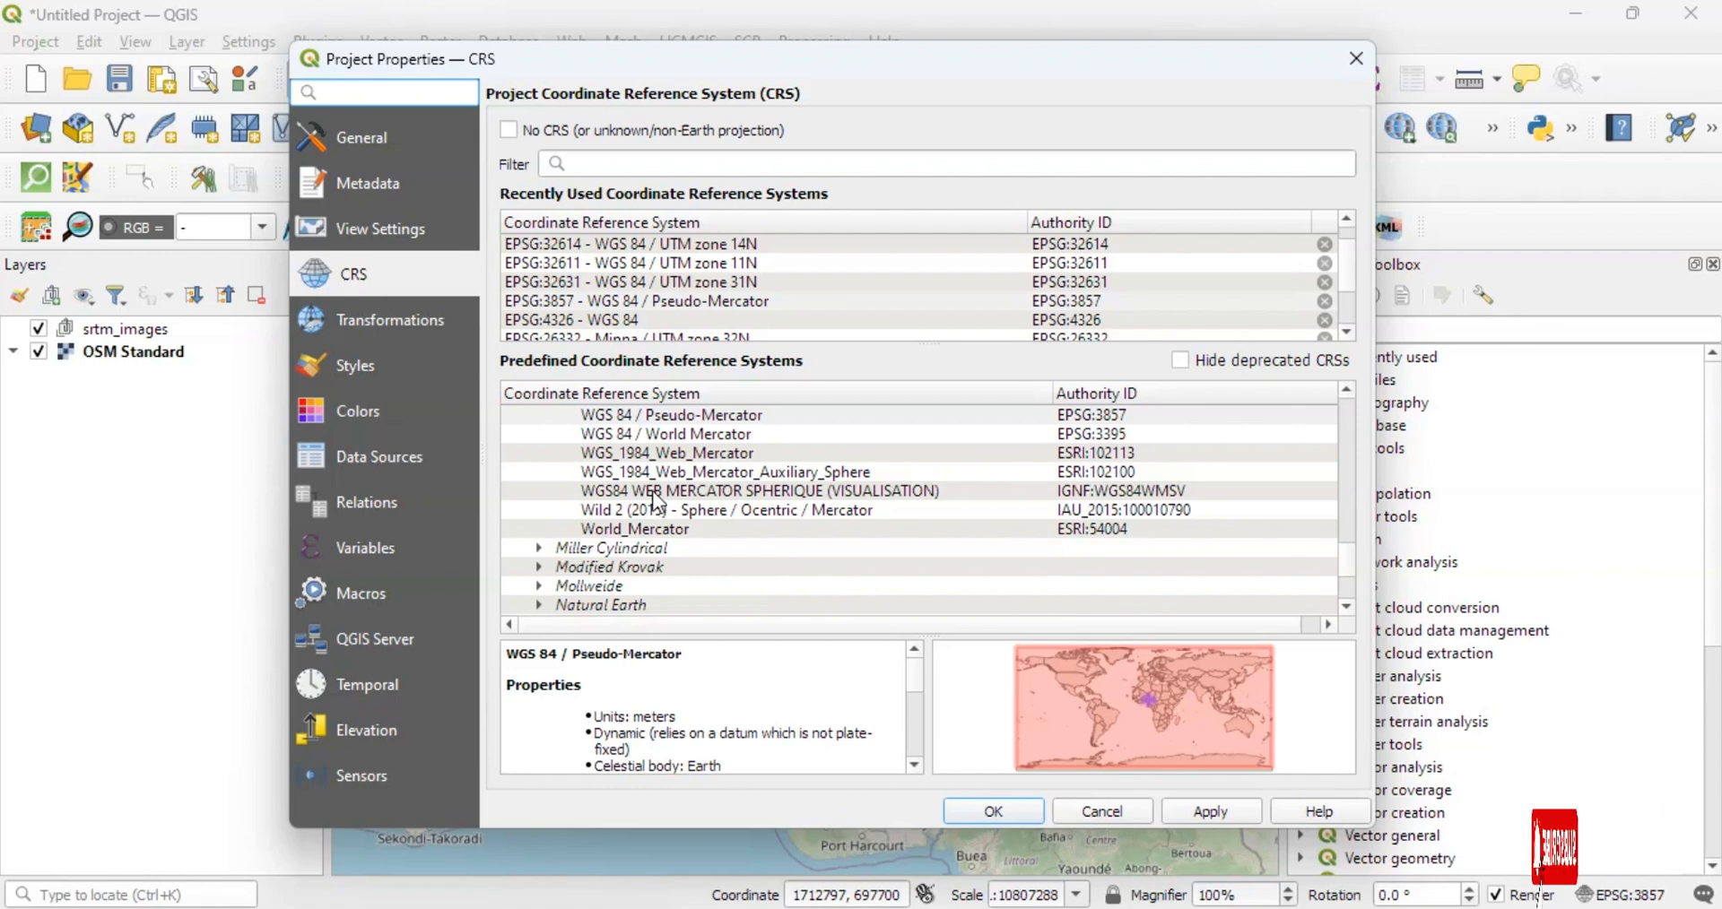
pyautogui.click(547, 323)
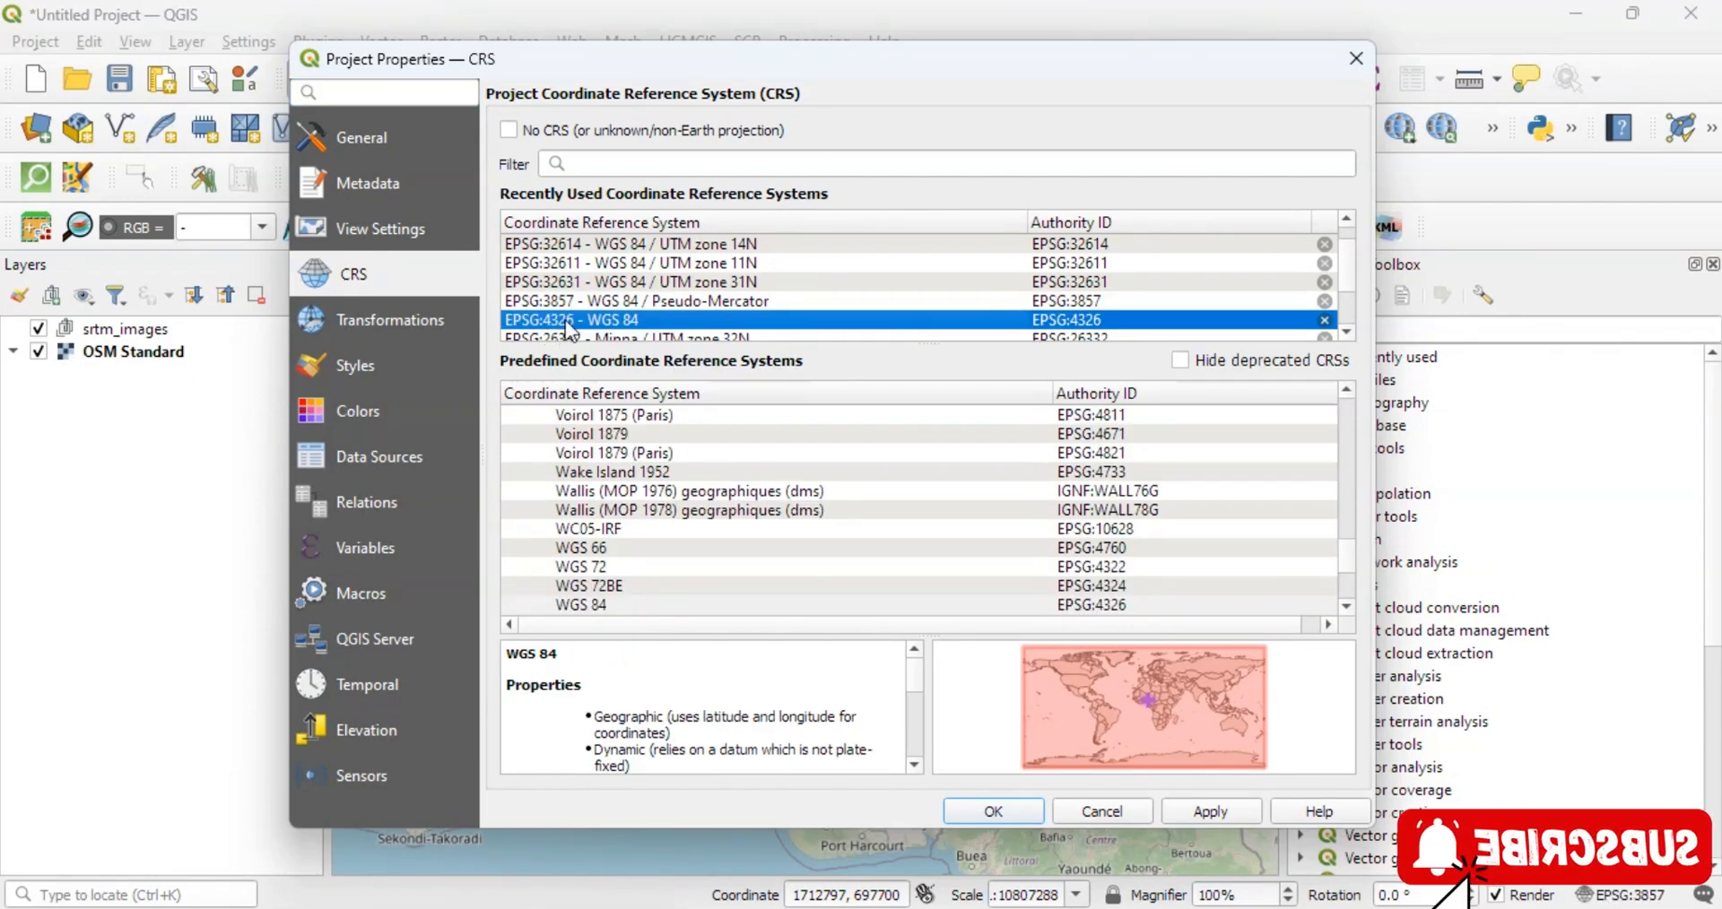
pyautogui.click(623, 162)
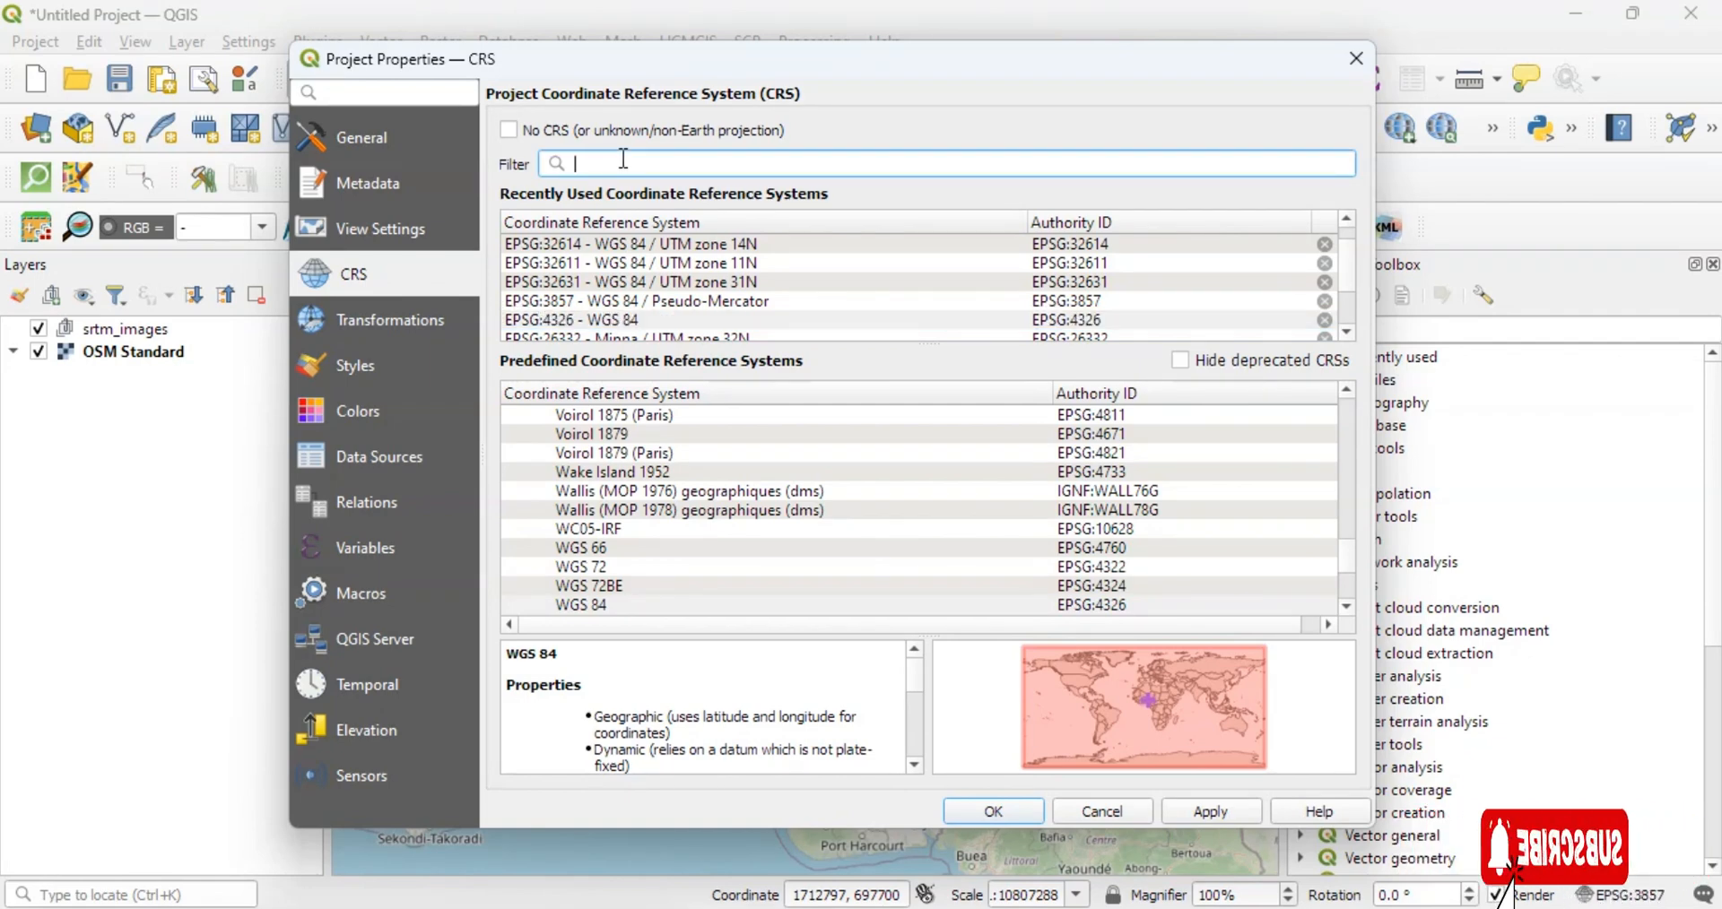
pyautogui.write('EPSG')
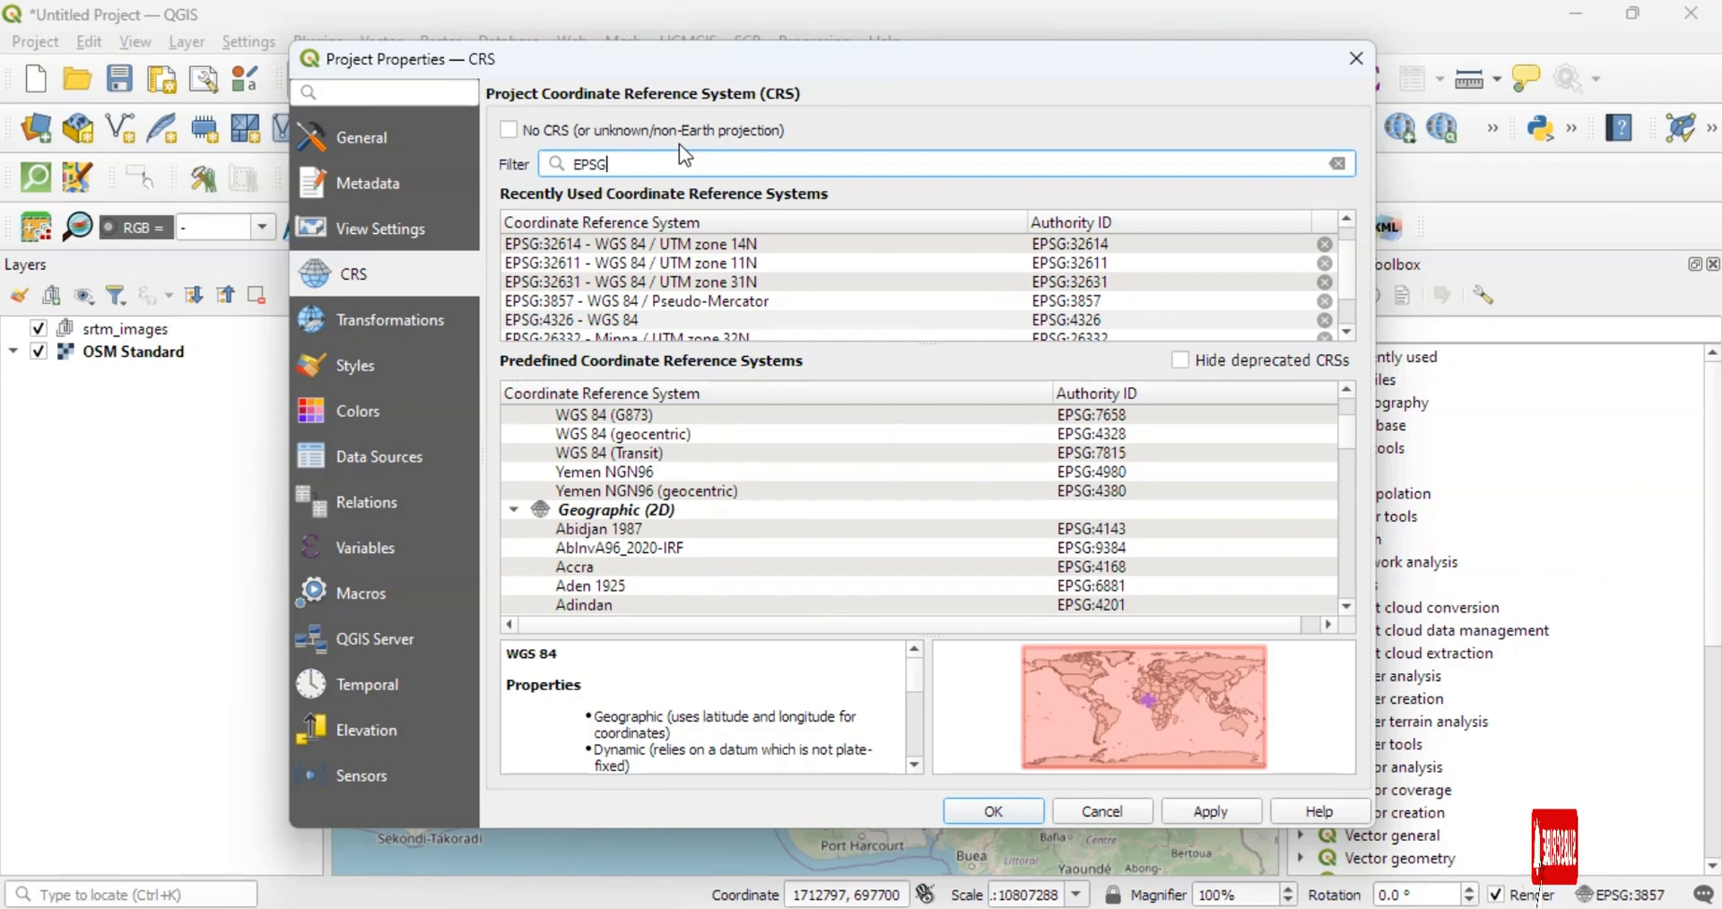
pyautogui.write('42')
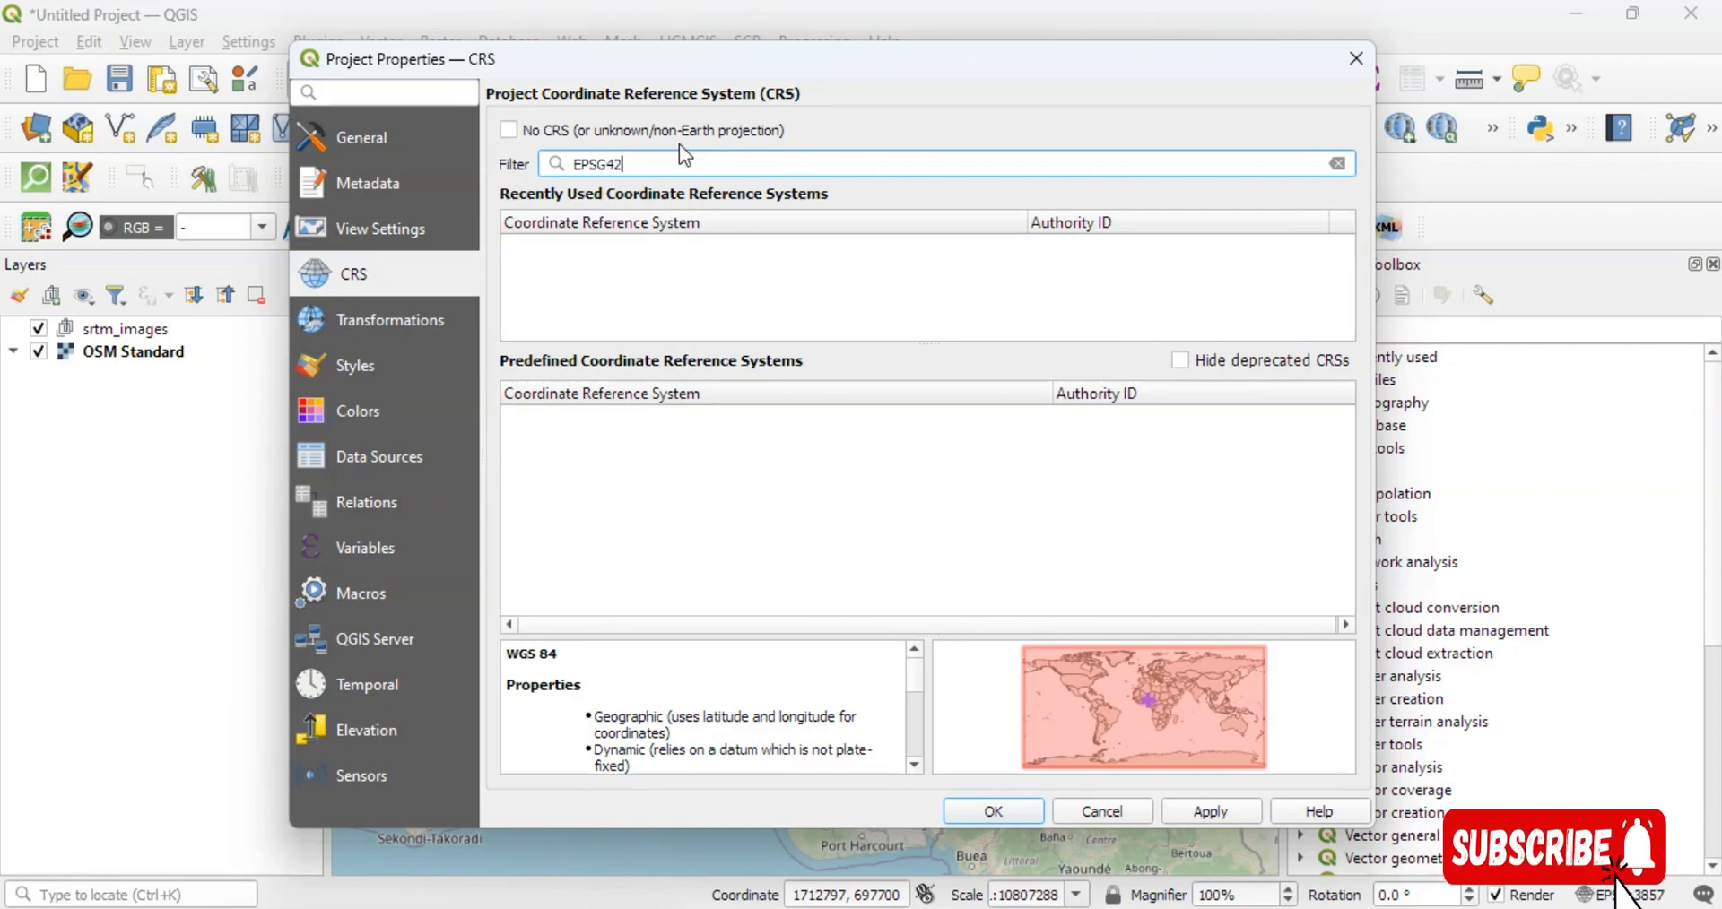
pyautogui.press('BackSpace')
pyautogui.press('BackSpace')
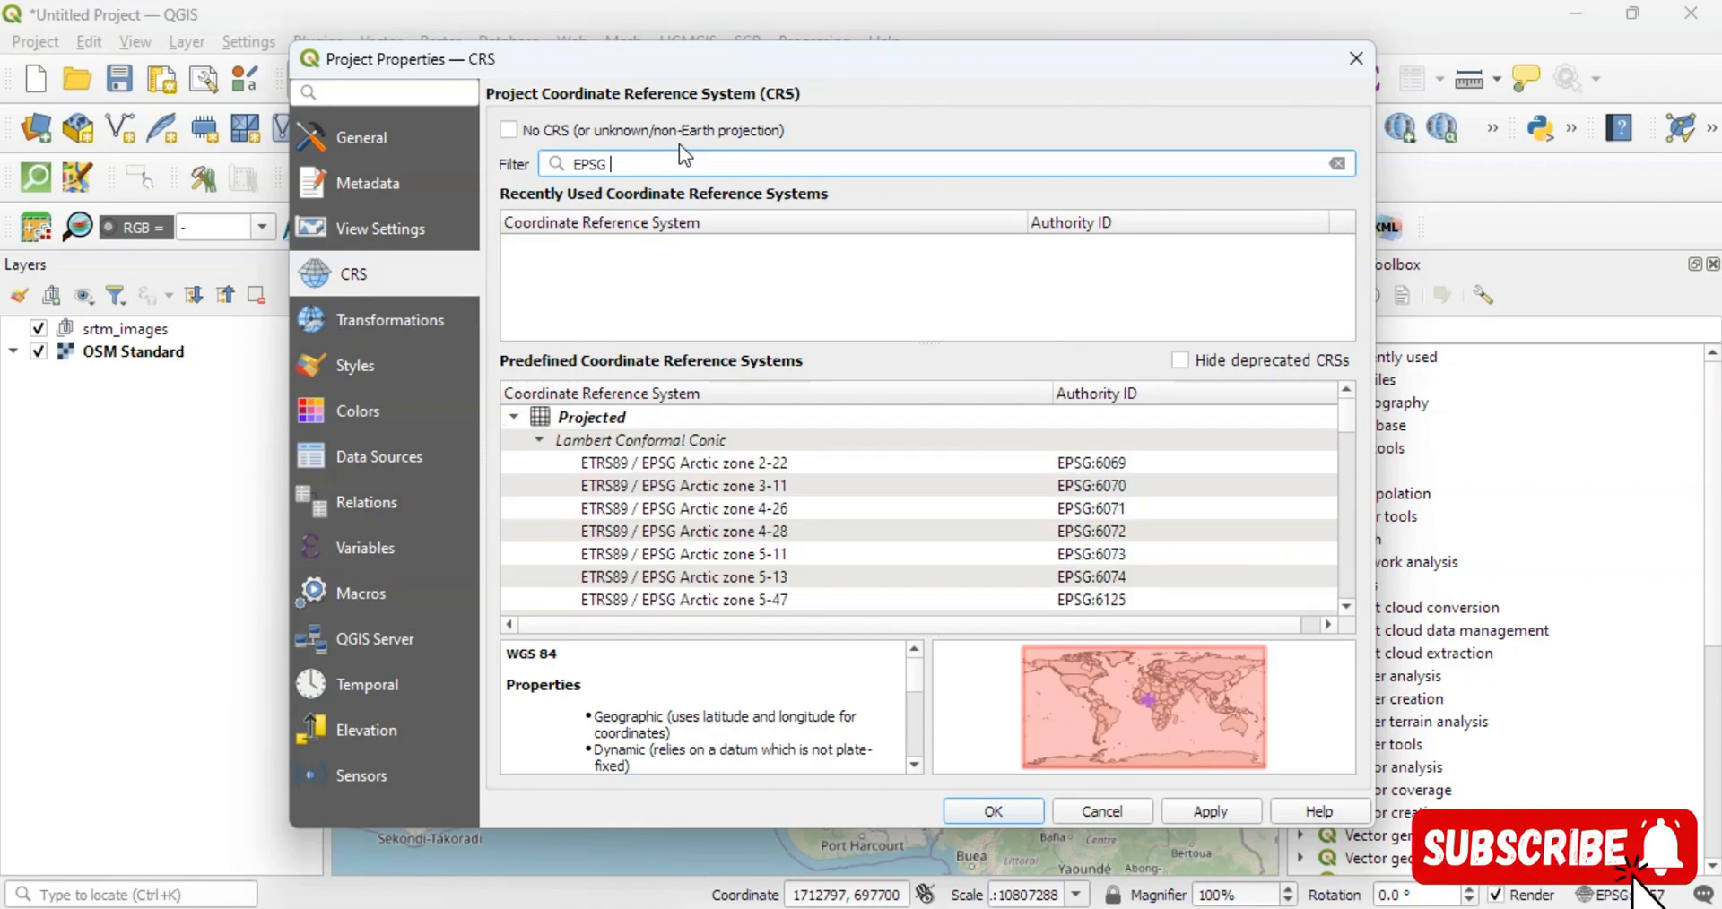
pyautogui.press('BackSpace')
pyautogui.press('BackSpace')
pyautogui.press('BackSpace')
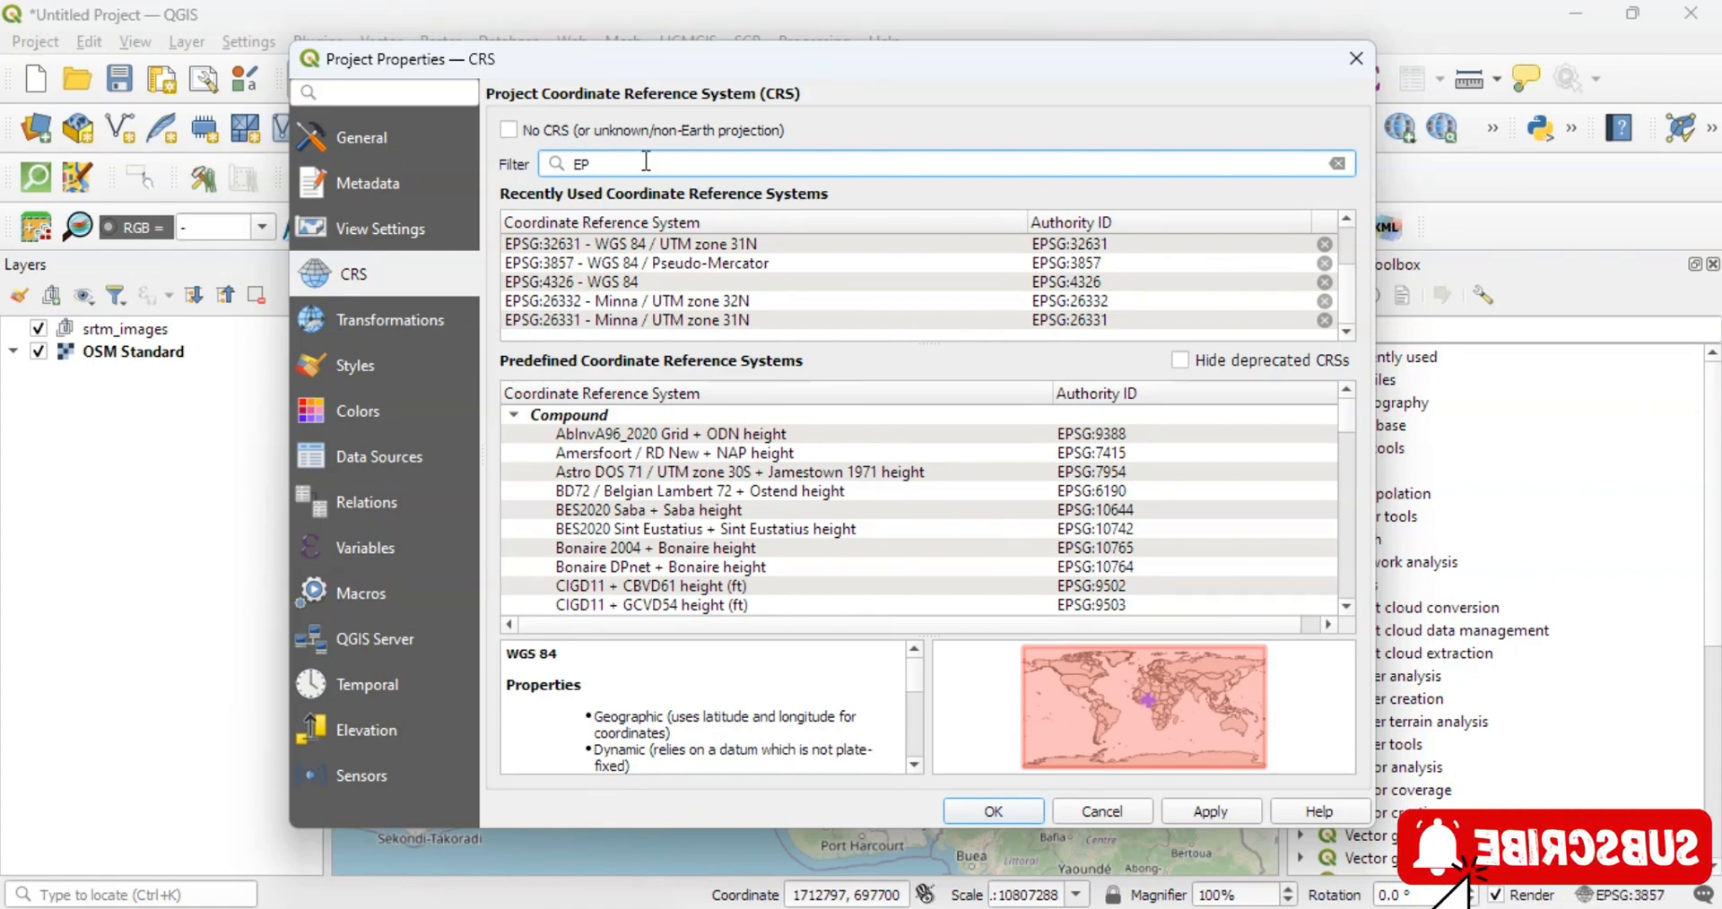
pyautogui.write('SG')
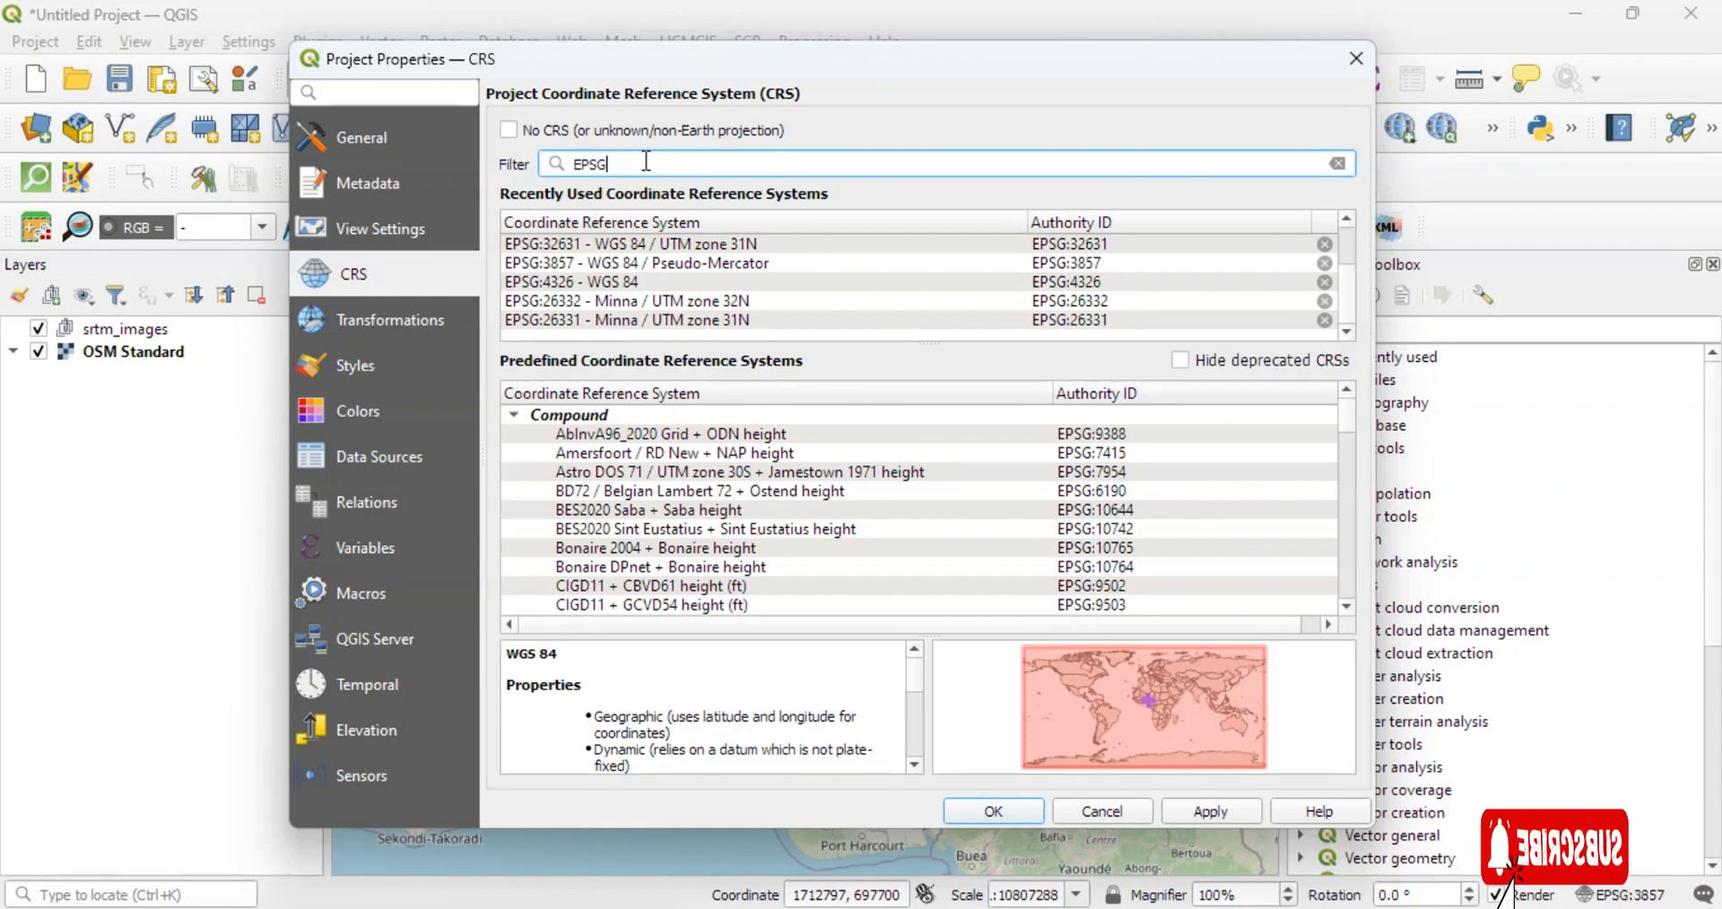
pyautogui.write(':4')
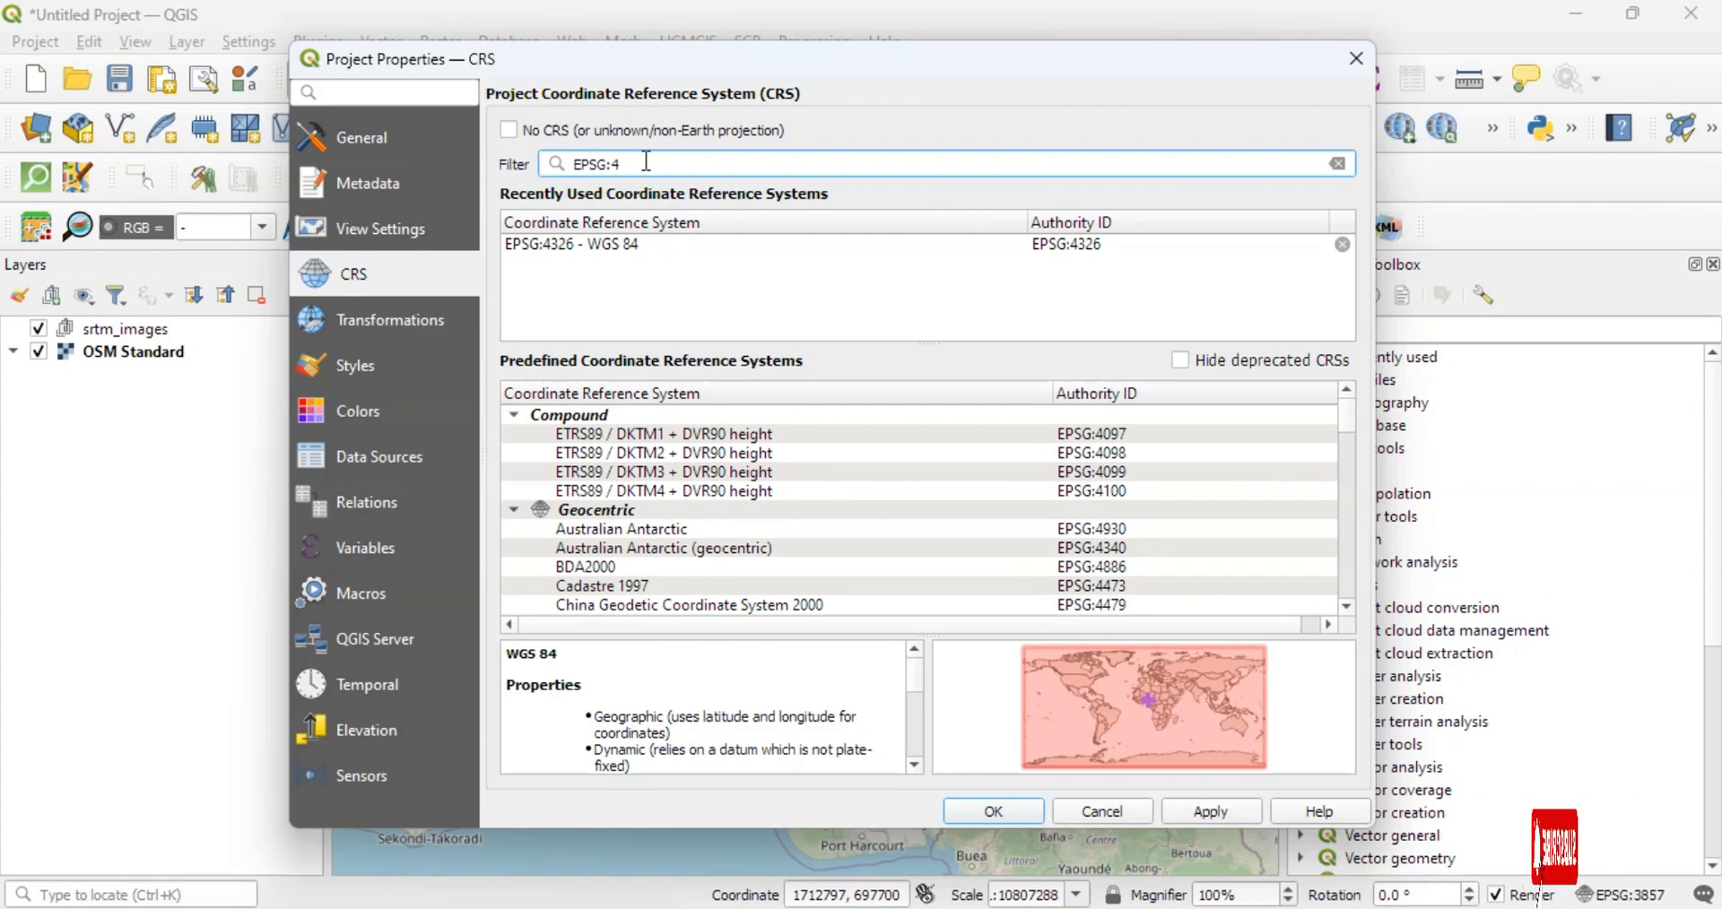
pyautogui.write('326')
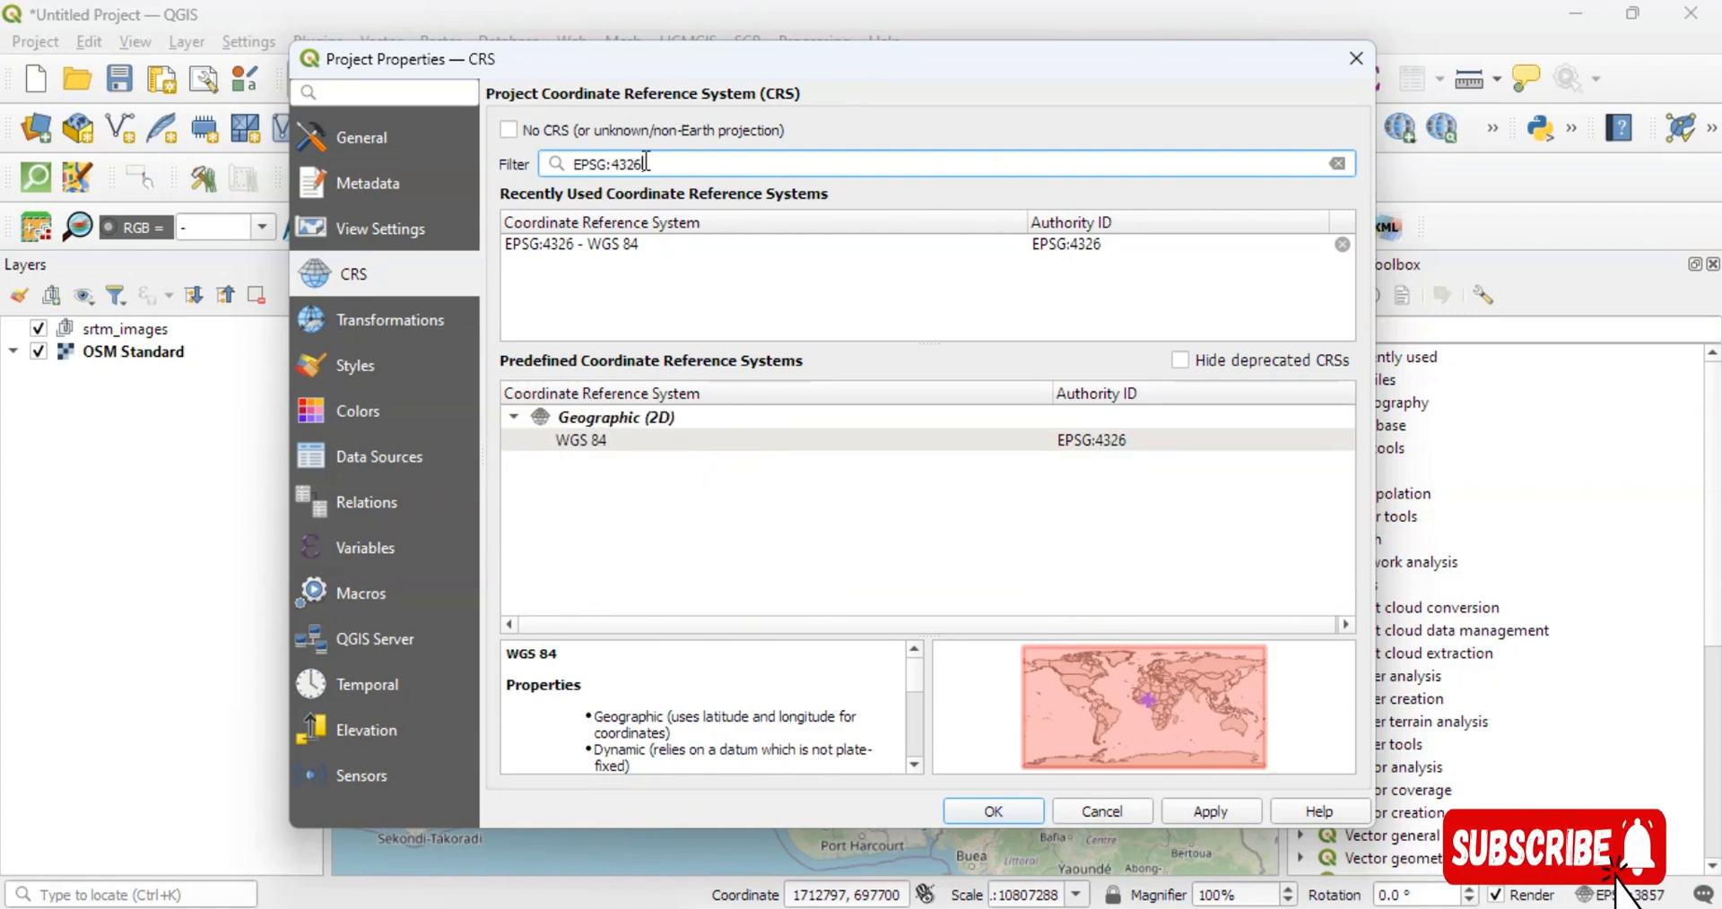
# Step: Set the project coordinate reference system to EPSG:4326 - WGS 84 and apply it
pyautogui.click(612, 251)
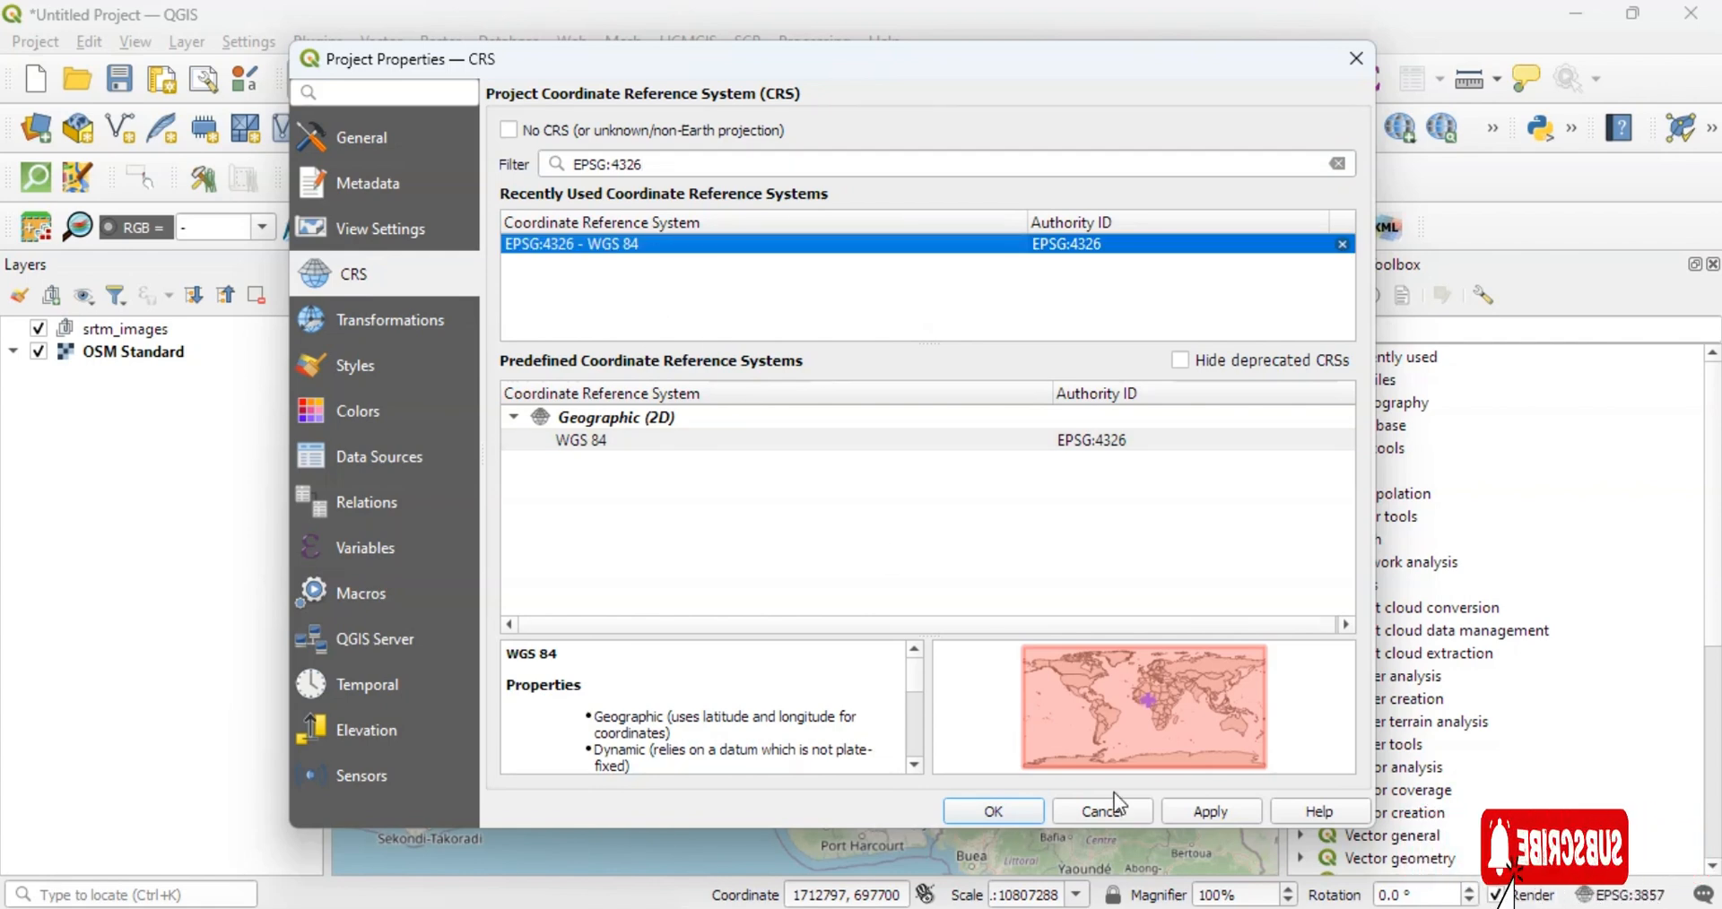
pyautogui.click(1211, 811)
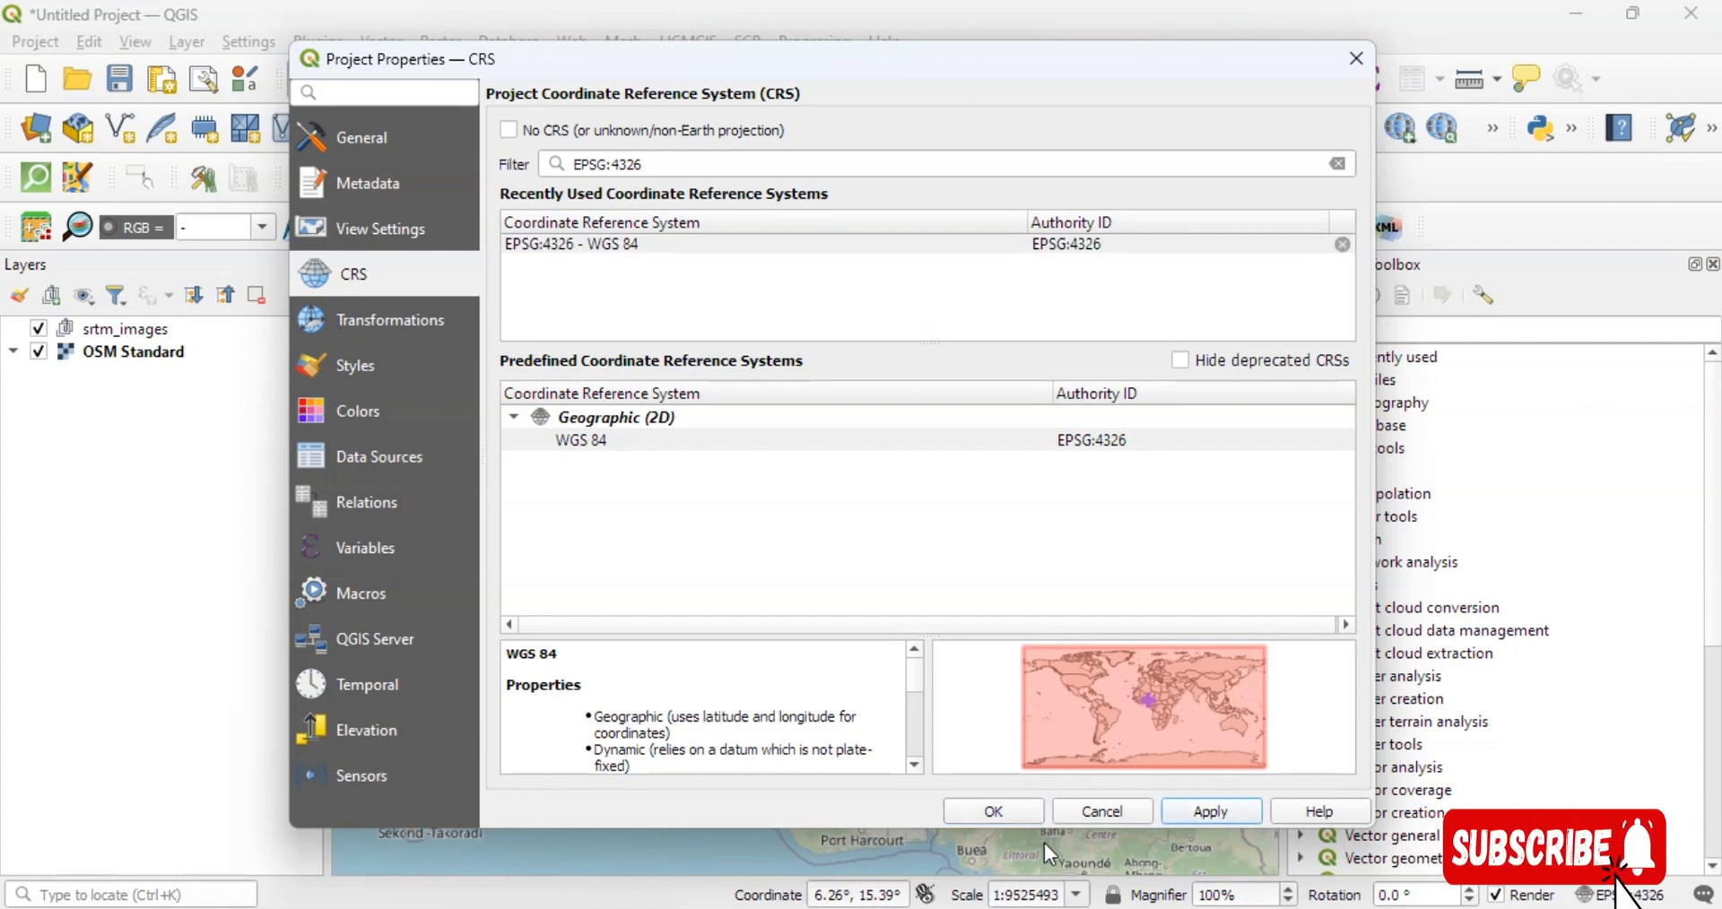
pyautogui.click(994, 812)
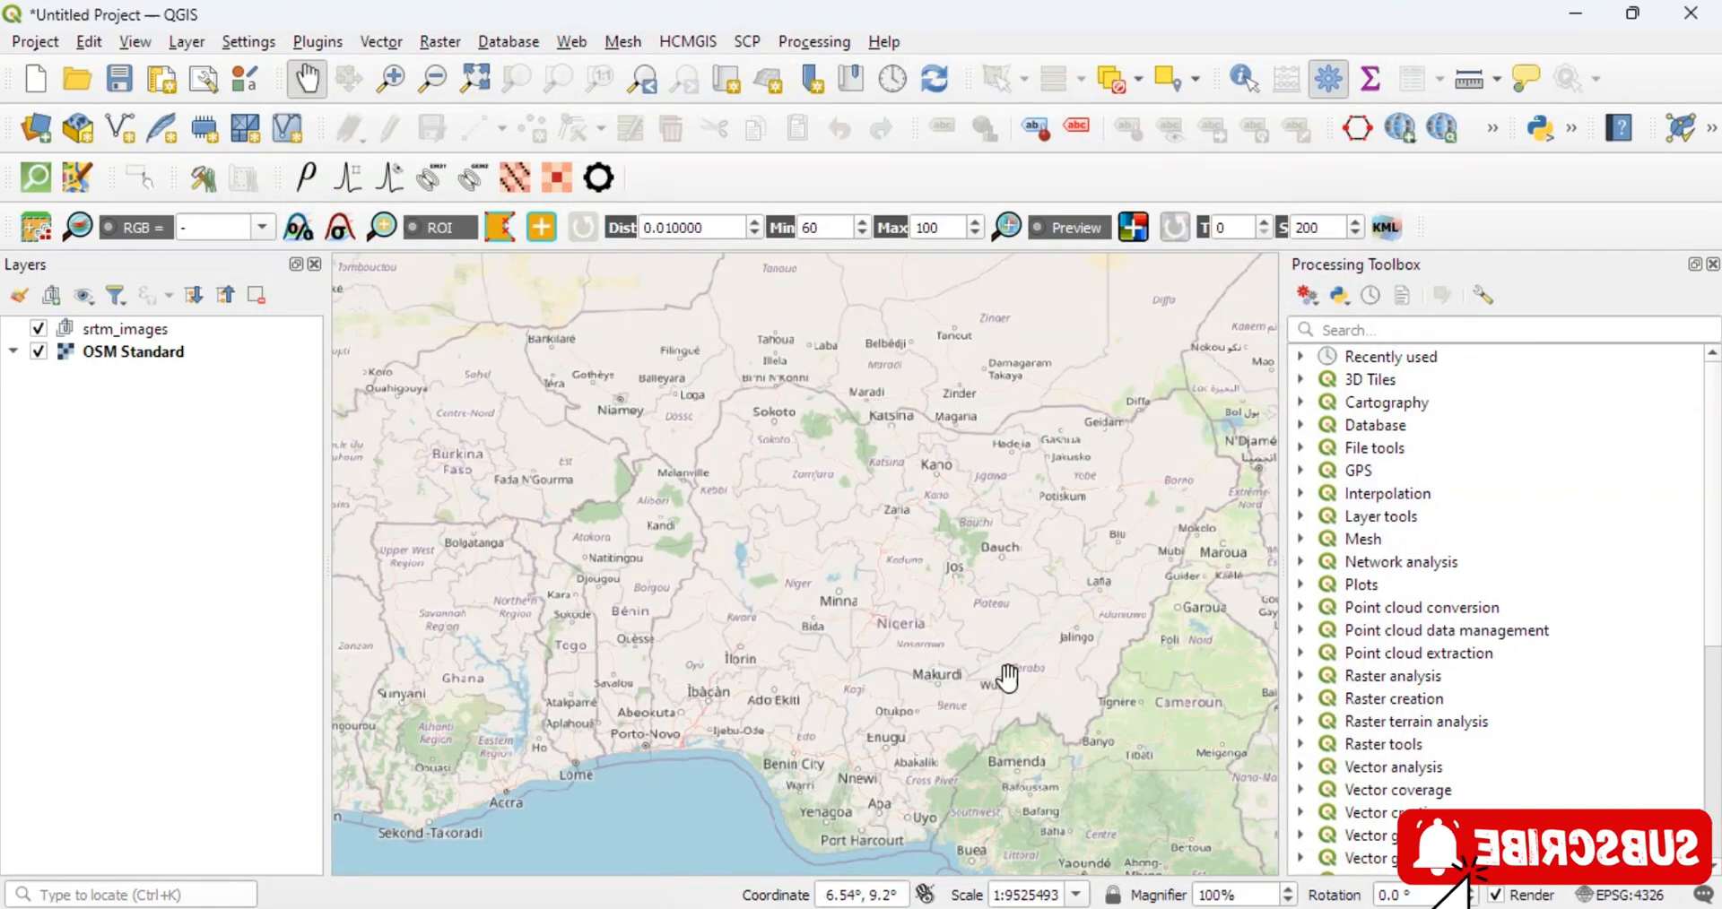
# Step: Frame the map canvas on Abuja and its surroundings, reaching from Madalla in the west to Masaka in the east
pyautogui.moveTo(964, 642); pyautogui.dragTo(872, 623)
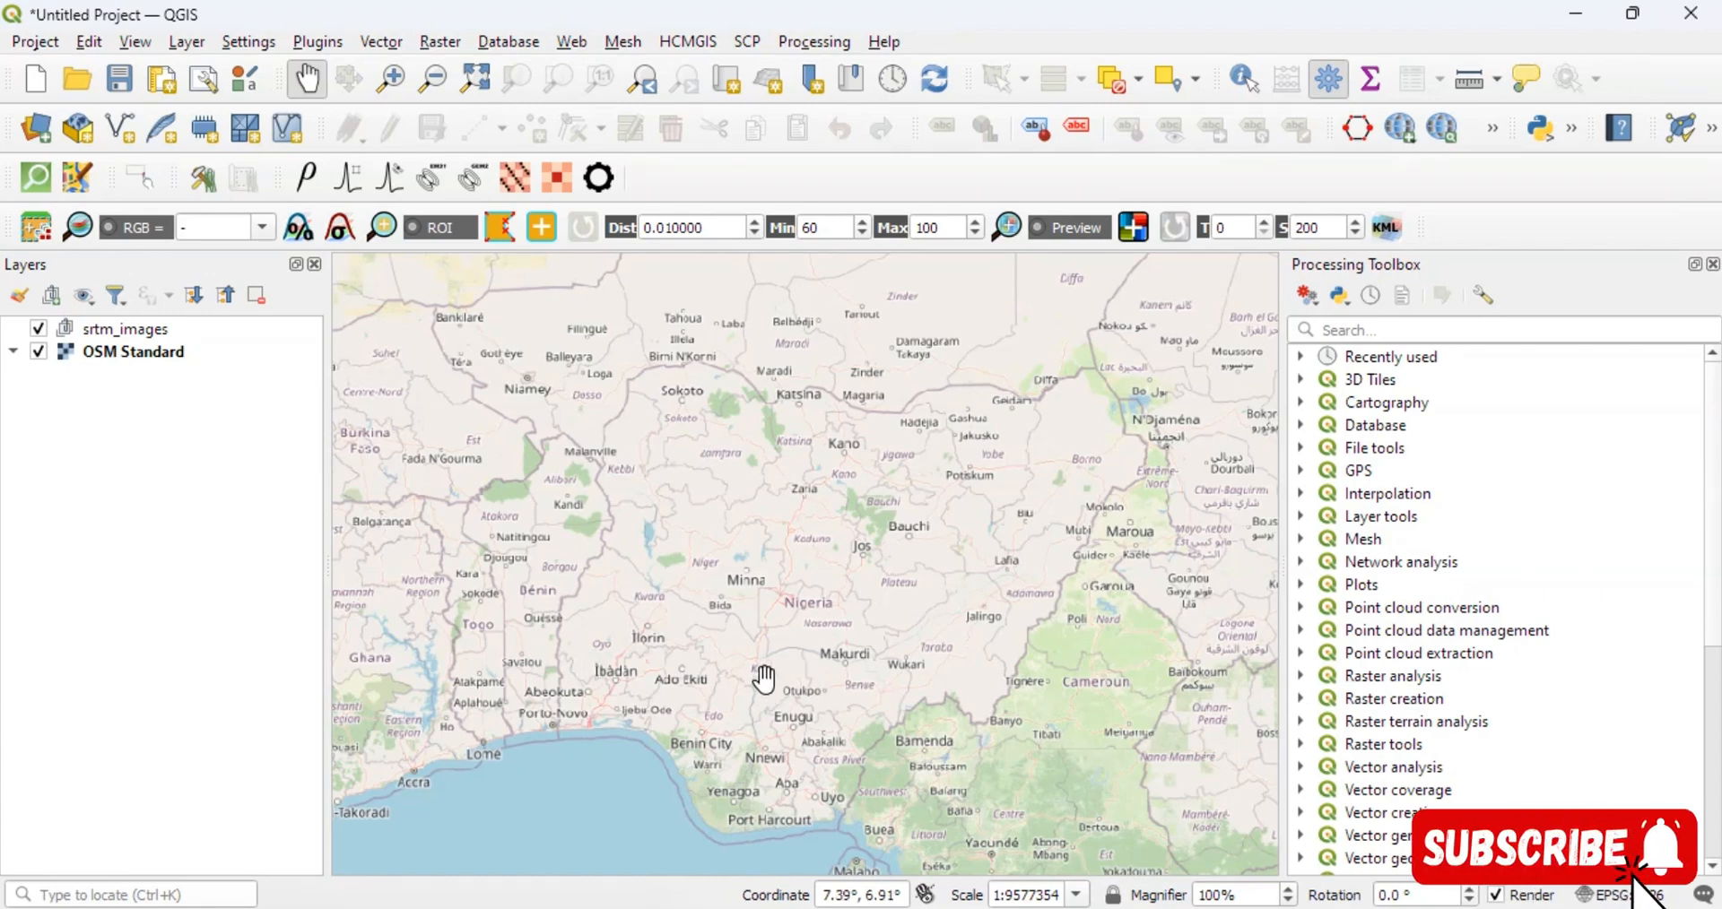
pyautogui.scroll(1, 850, 551)
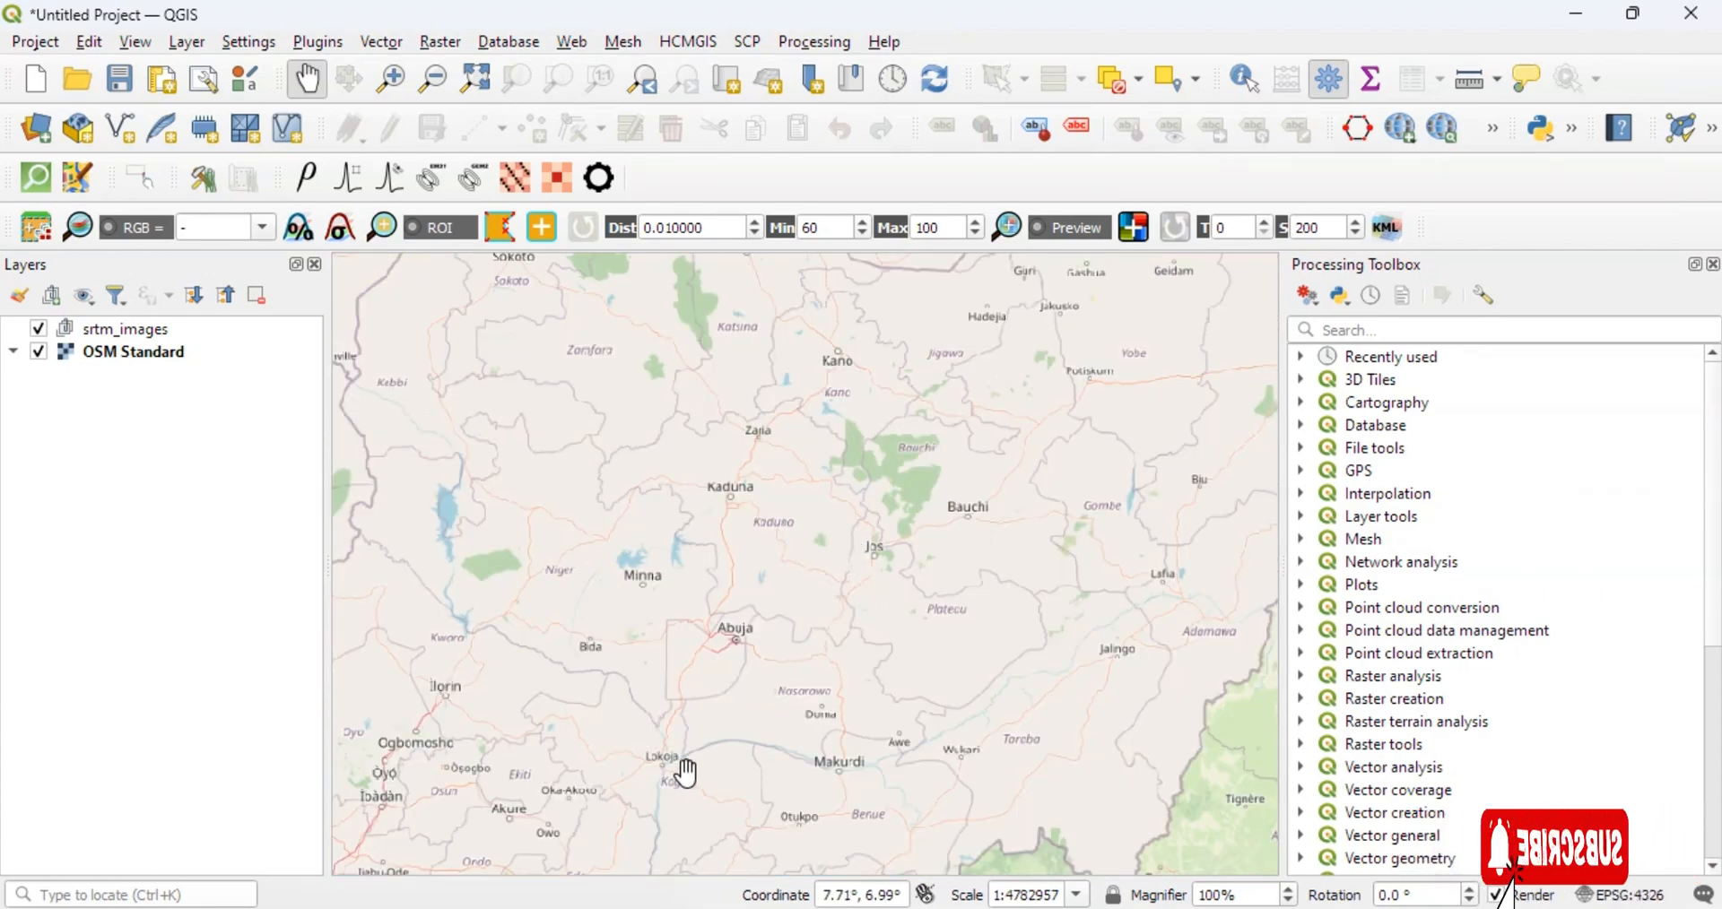
pyautogui.scroll(2, 753, 431)
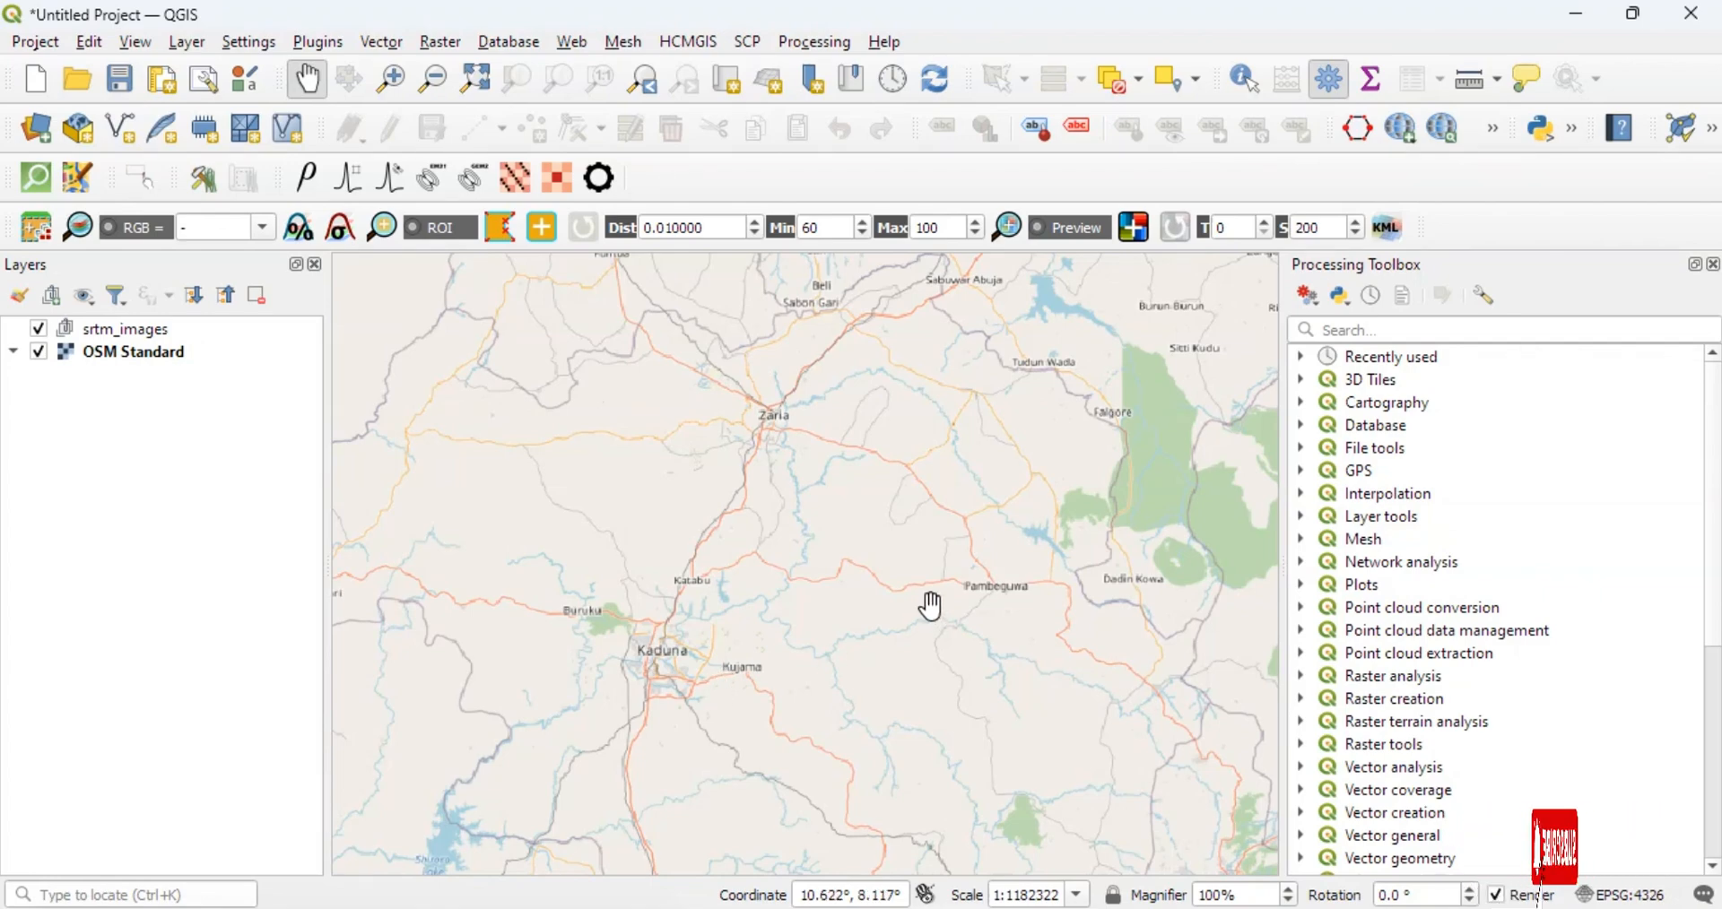
pyautogui.scroll(-4, 930, 607)
pyautogui.scroll(2, 930, 698)
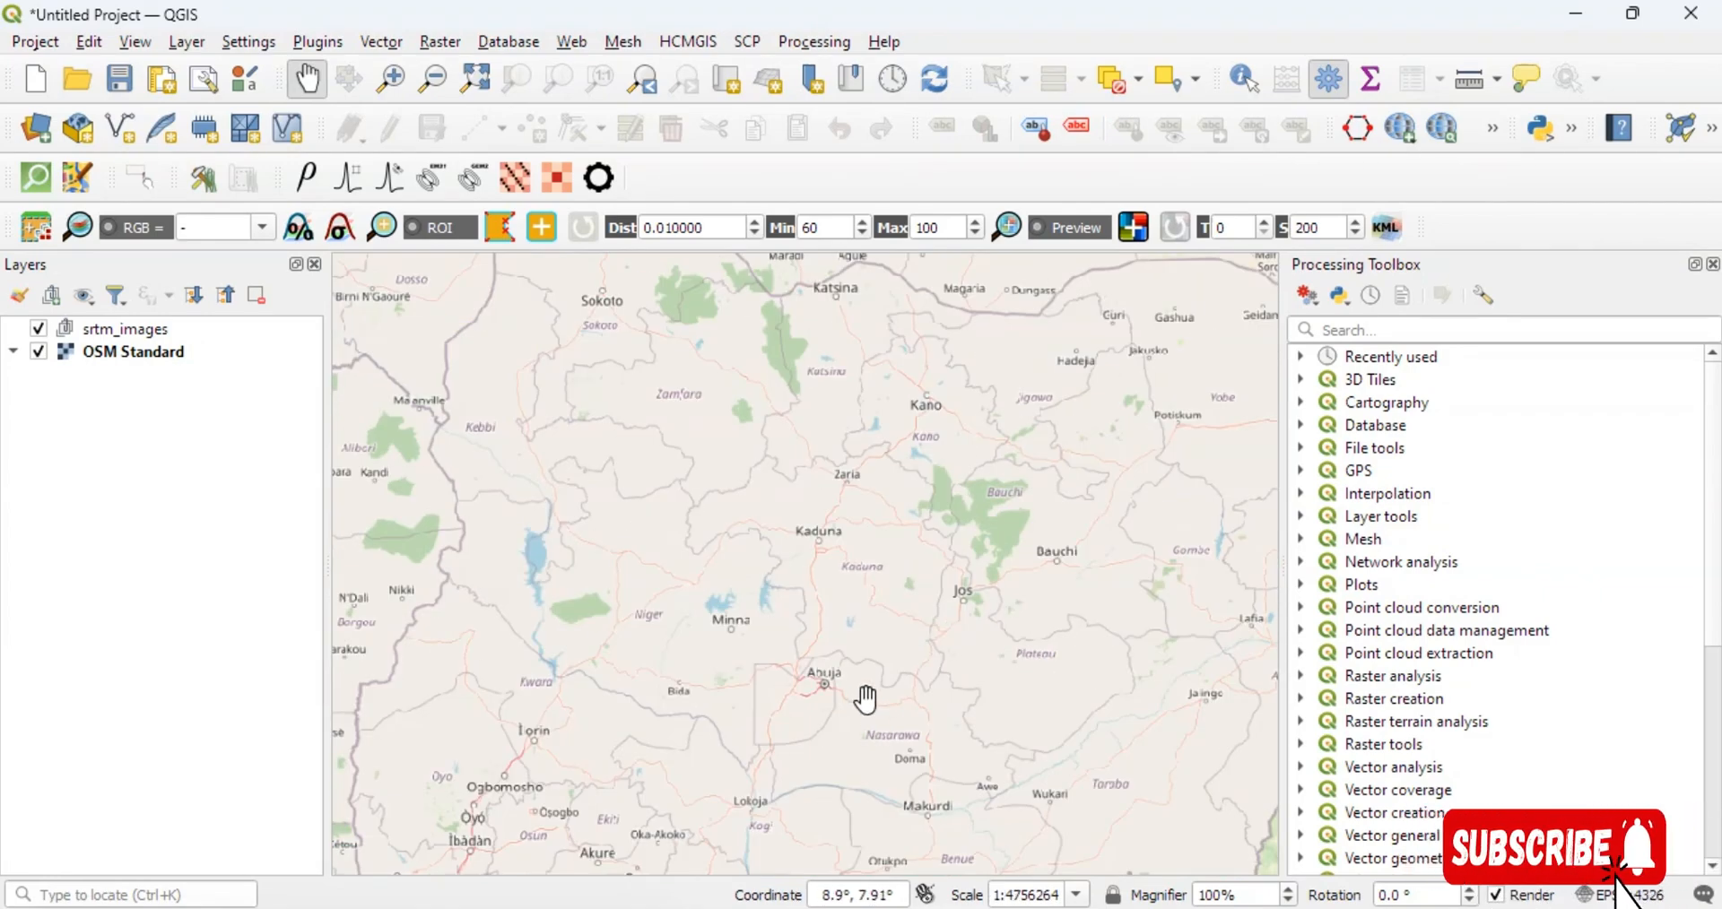
pyautogui.scroll(1, 861, 703)
pyautogui.scroll(2, 677, 773)
pyautogui.scroll(-2, 810, 661)
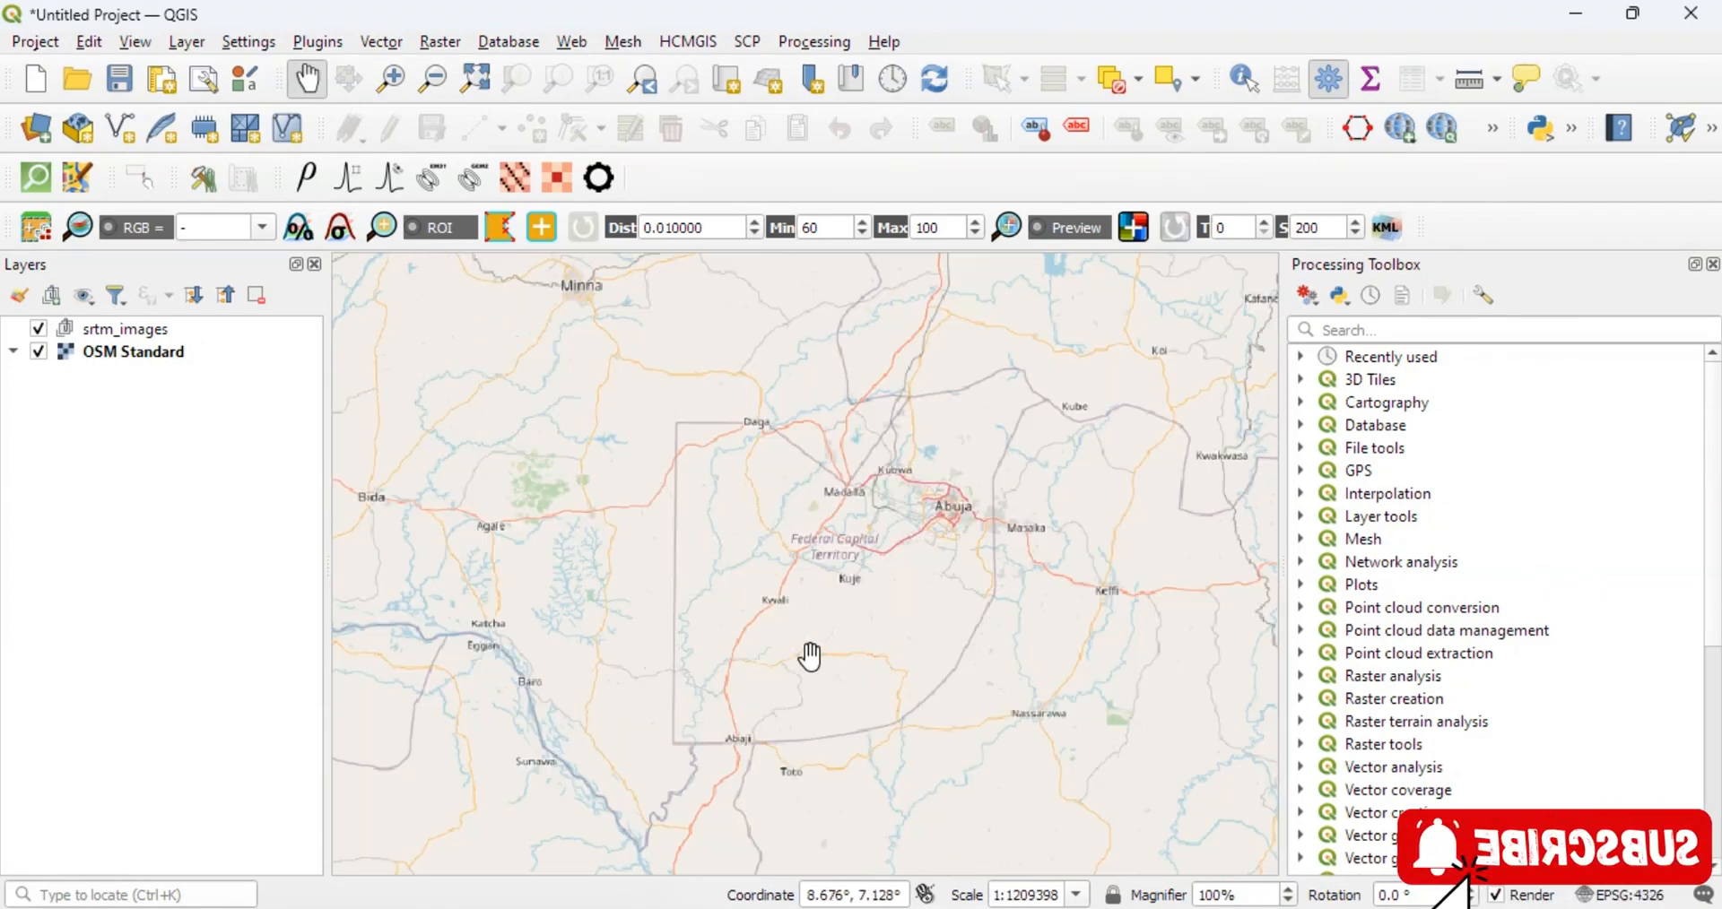
pyautogui.moveTo(805, 657); pyautogui.dragTo(813, 617)
pyautogui.scroll(2, 814, 617)
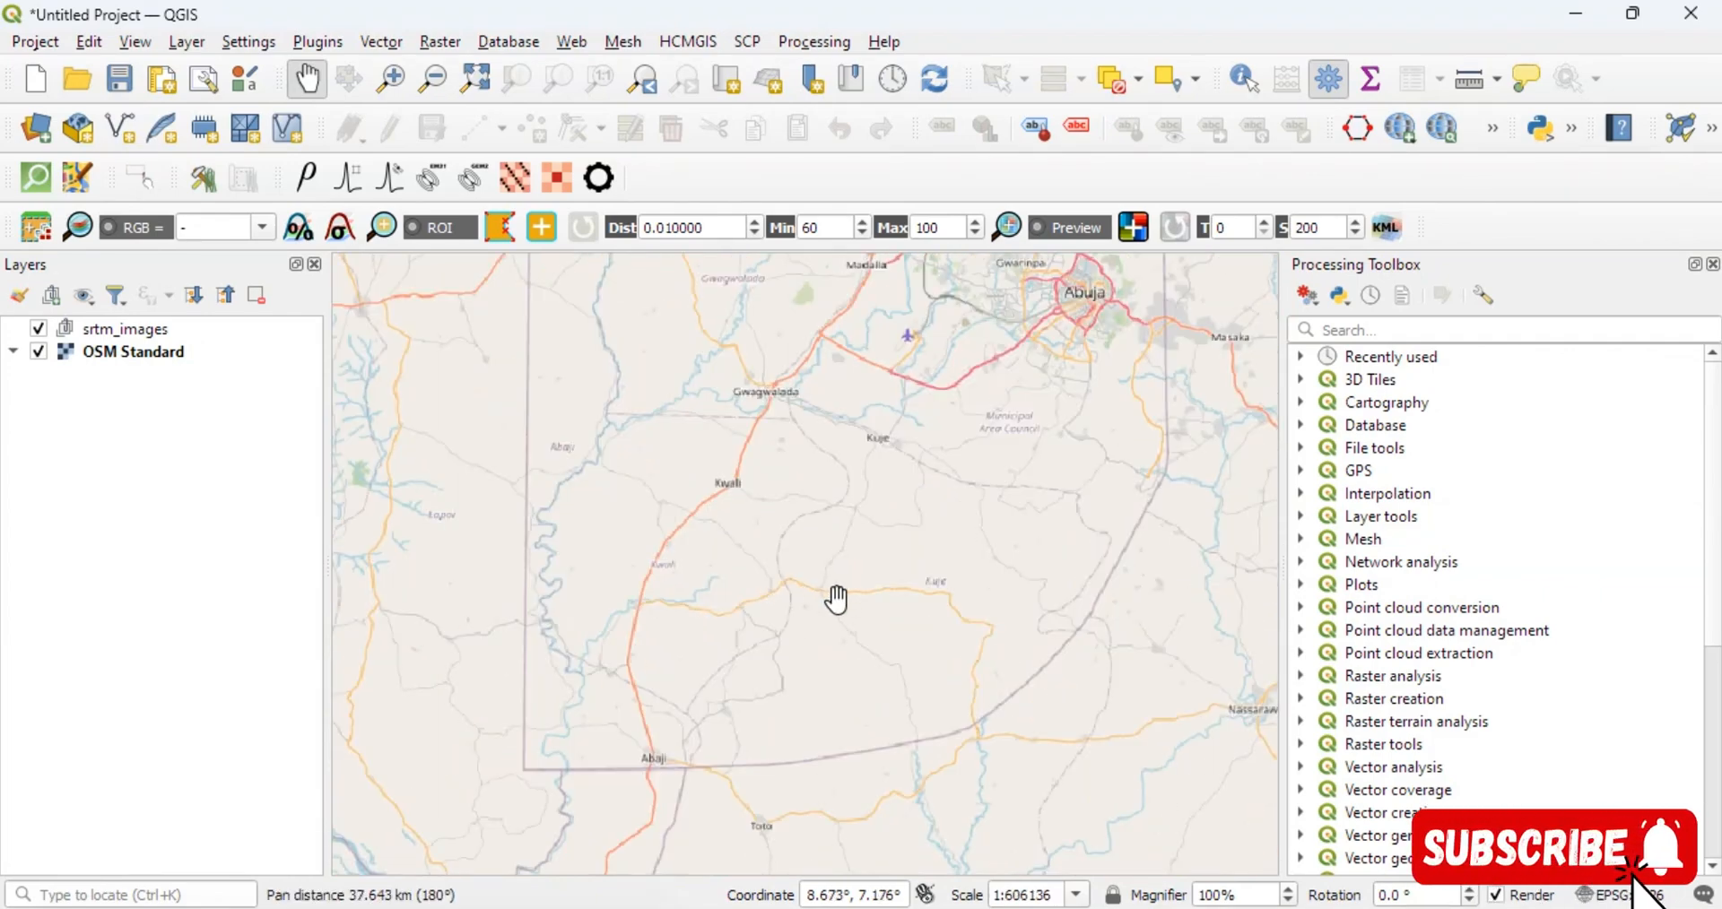
pyautogui.moveTo(1053, 336); pyautogui.dragTo(795, 519)
pyautogui.scroll(1, 973, 451)
pyautogui.scroll(1, 991, 430)
pyautogui.scroll(1, 856, 558)
pyautogui.scroll(-1, 815, 549)
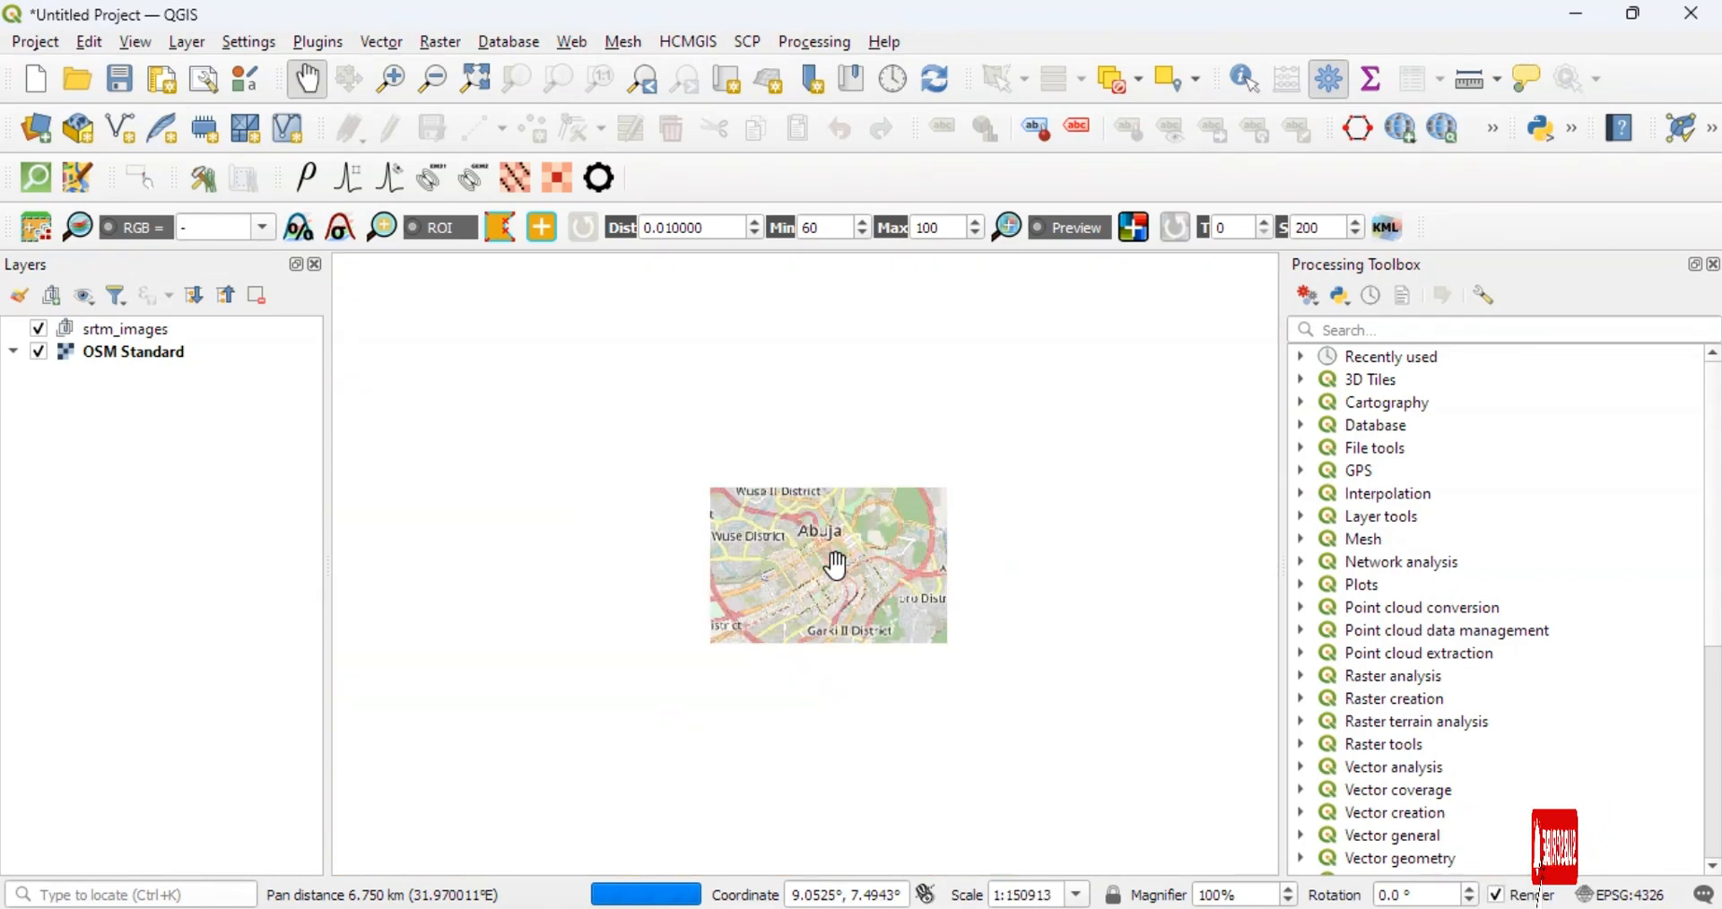
pyautogui.scroll(1, 834, 567)
pyautogui.scroll(-1, 835, 565)
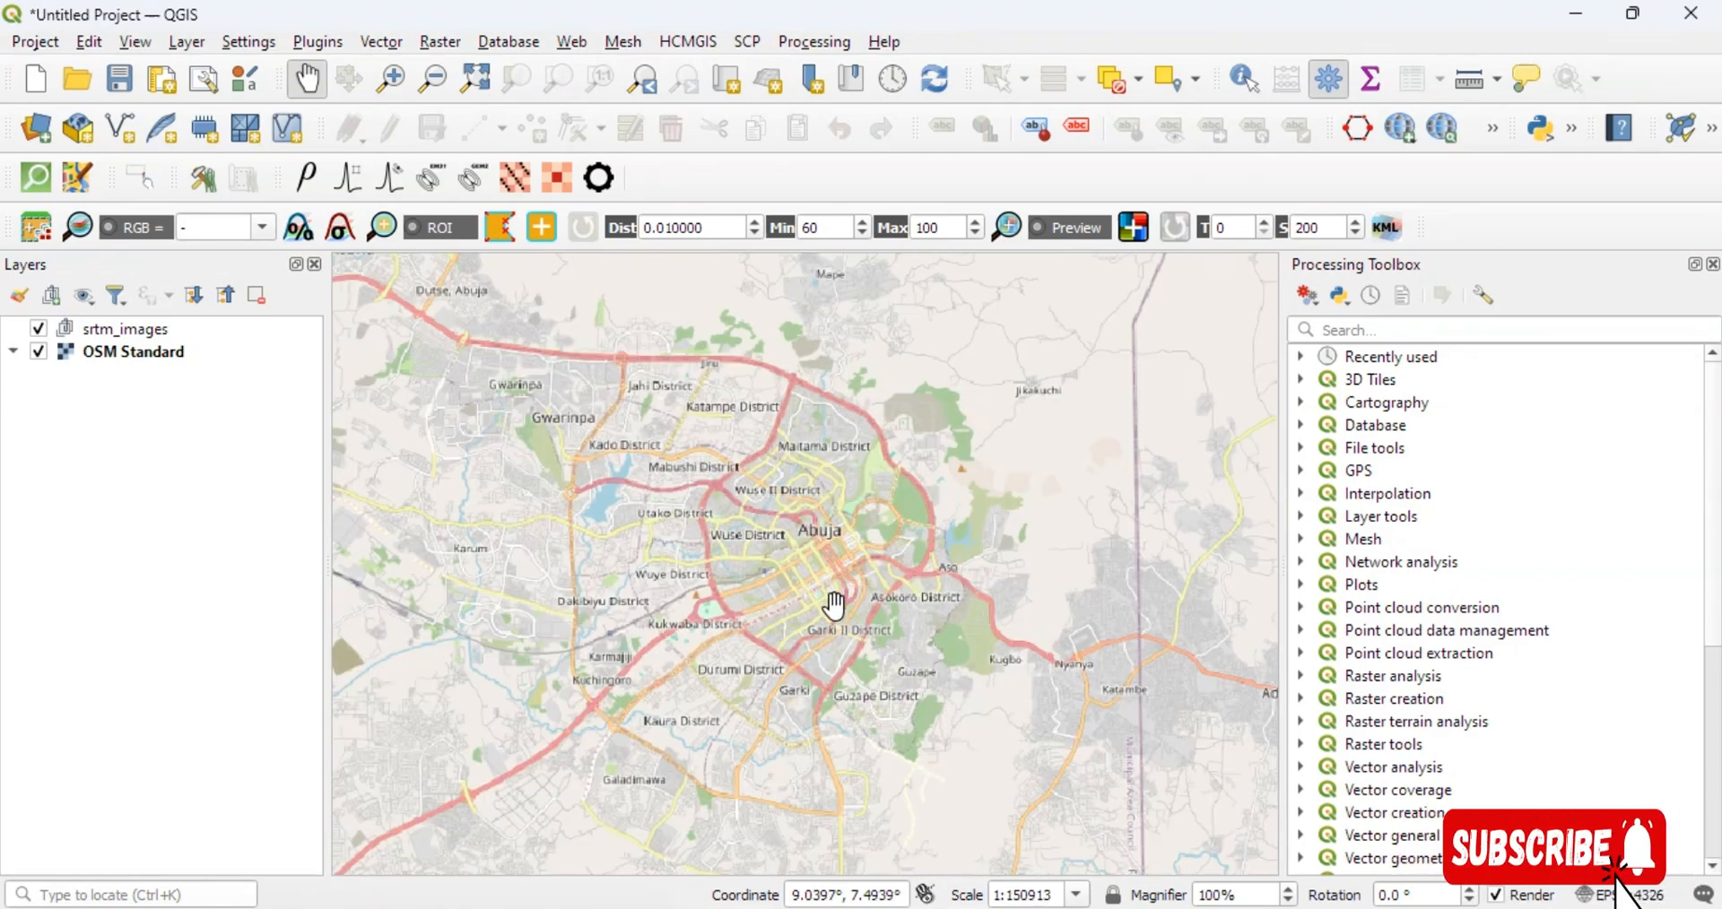
pyautogui.scroll(-1, 836, 605)
pyautogui.moveTo(782, 612); pyautogui.dragTo(825, 588)
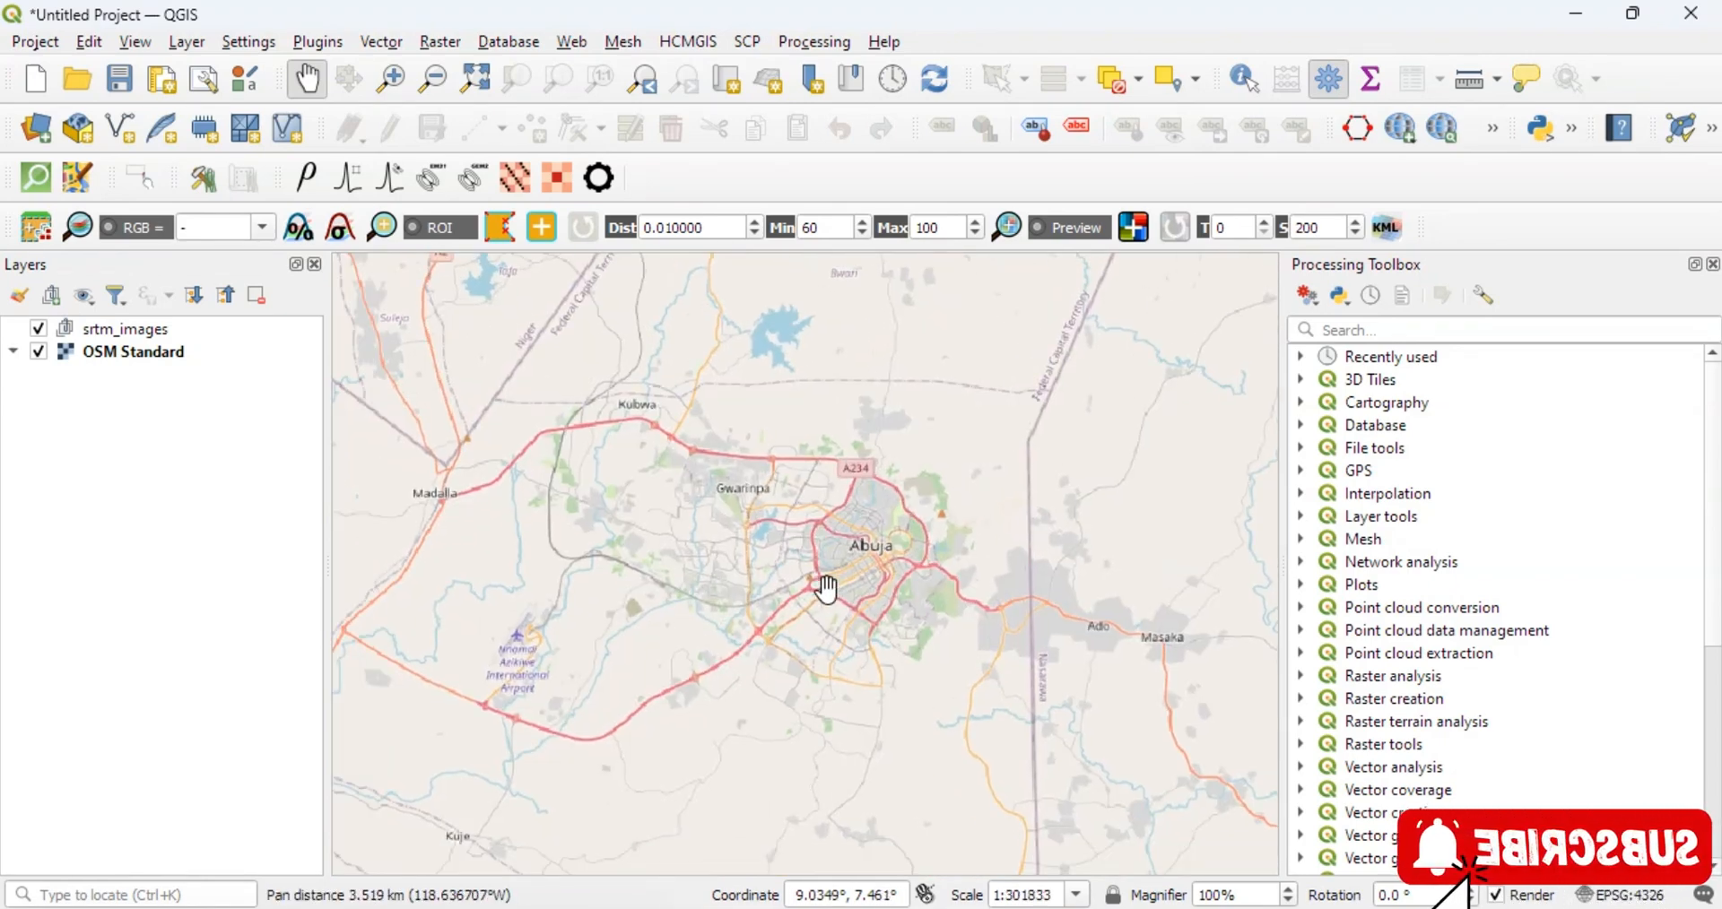
pyautogui.click(391, 81)
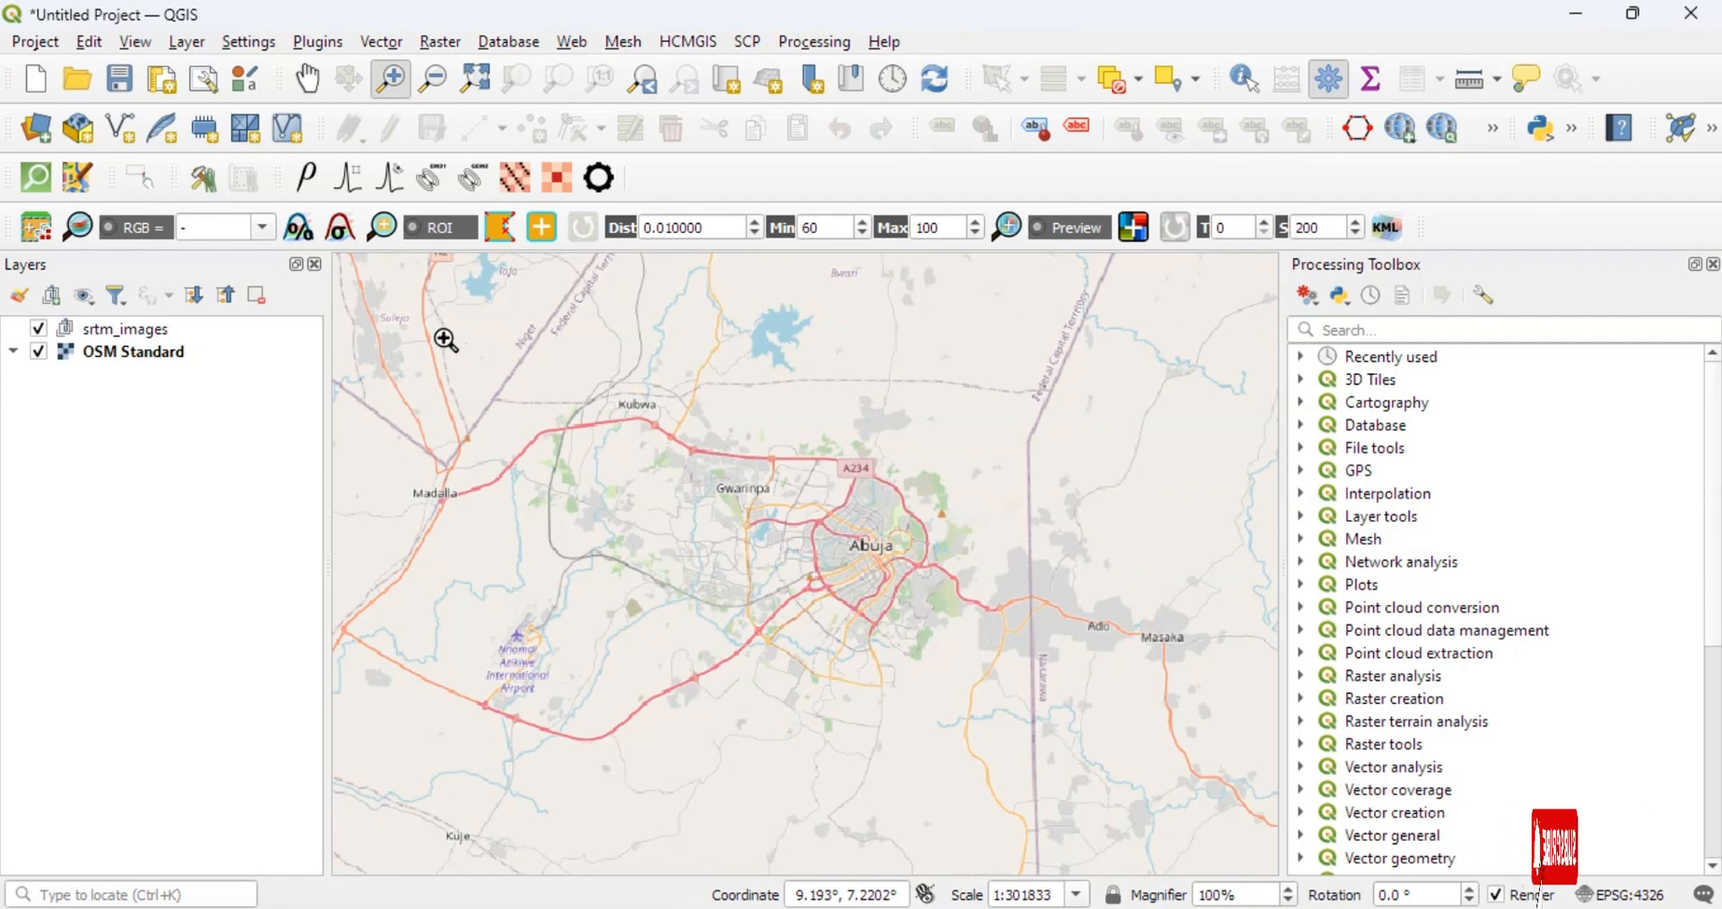
pyautogui.moveTo(414, 320); pyautogui.dragTo(1251, 865)
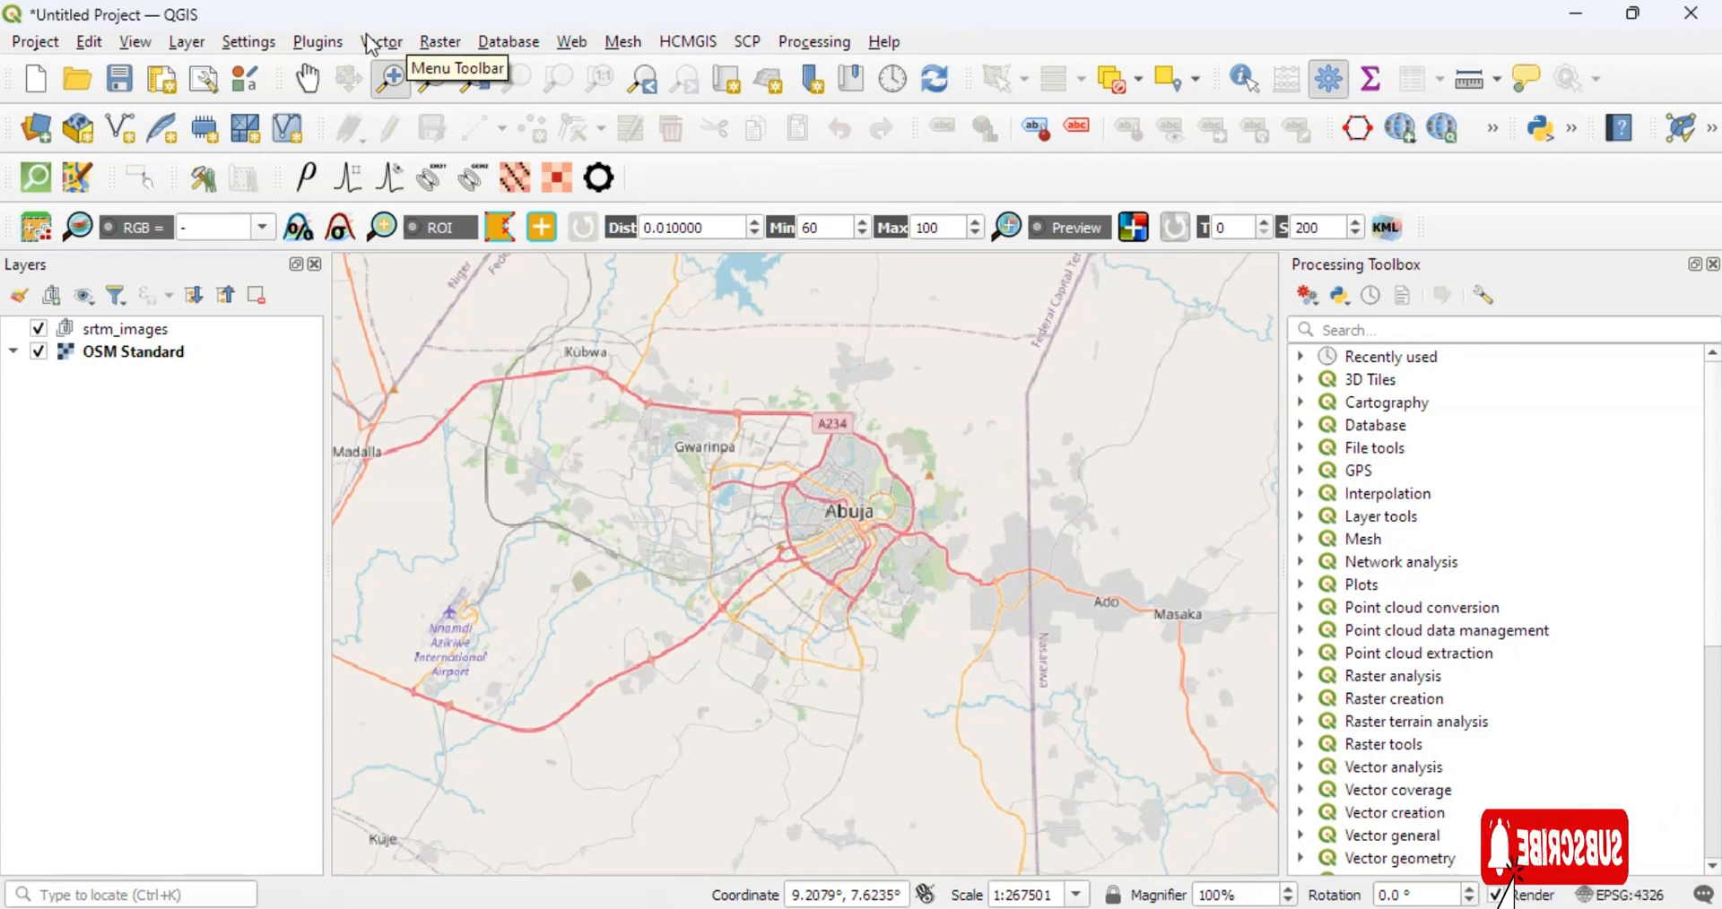
# Step: Open the SRTM Downloader and set its north, south, west and east bounds from the current canvas extent
pyautogui.click(317, 41)
pyautogui.moveTo(372, 260)
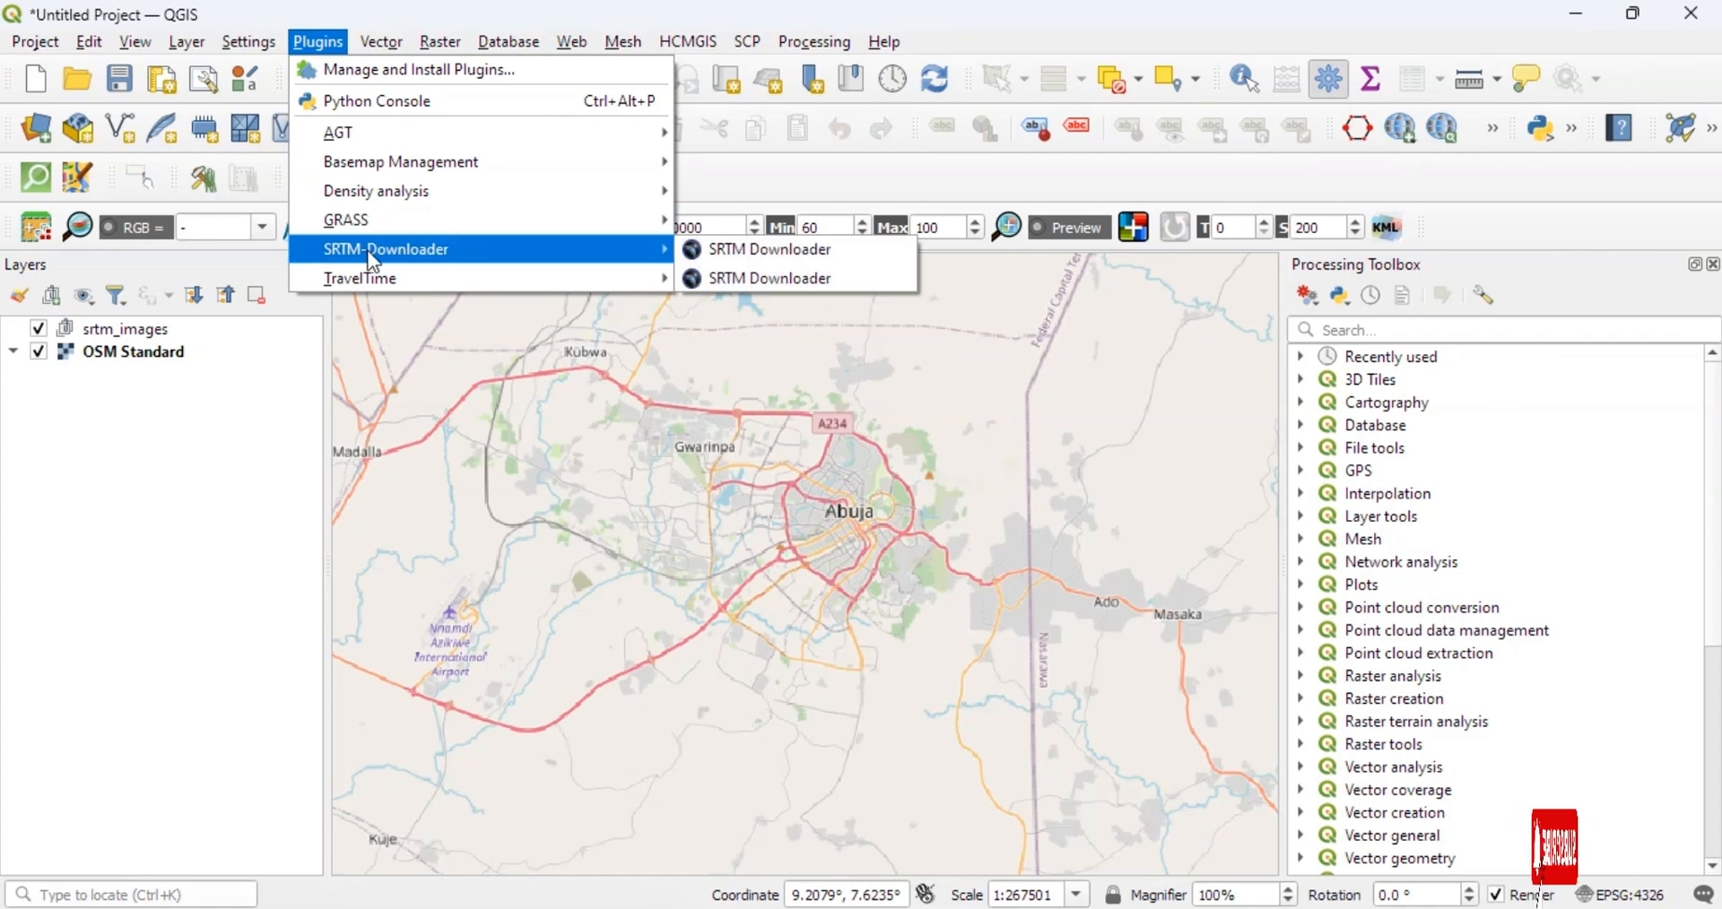
pyautogui.click(763, 279)
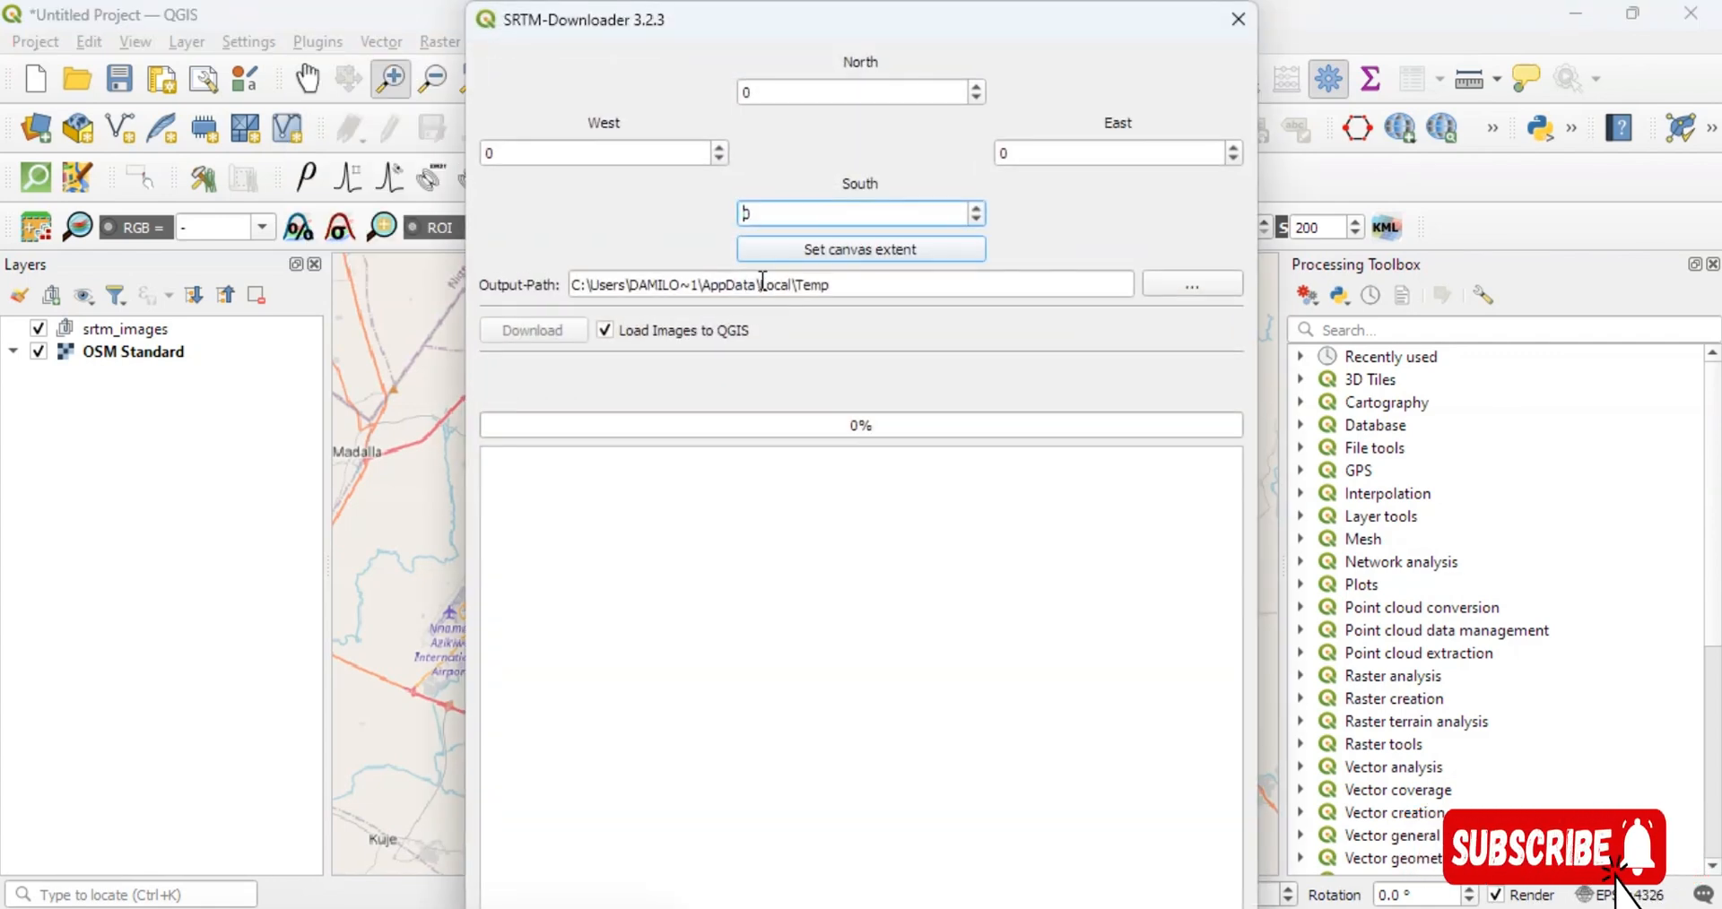
pyautogui.click(835, 253)
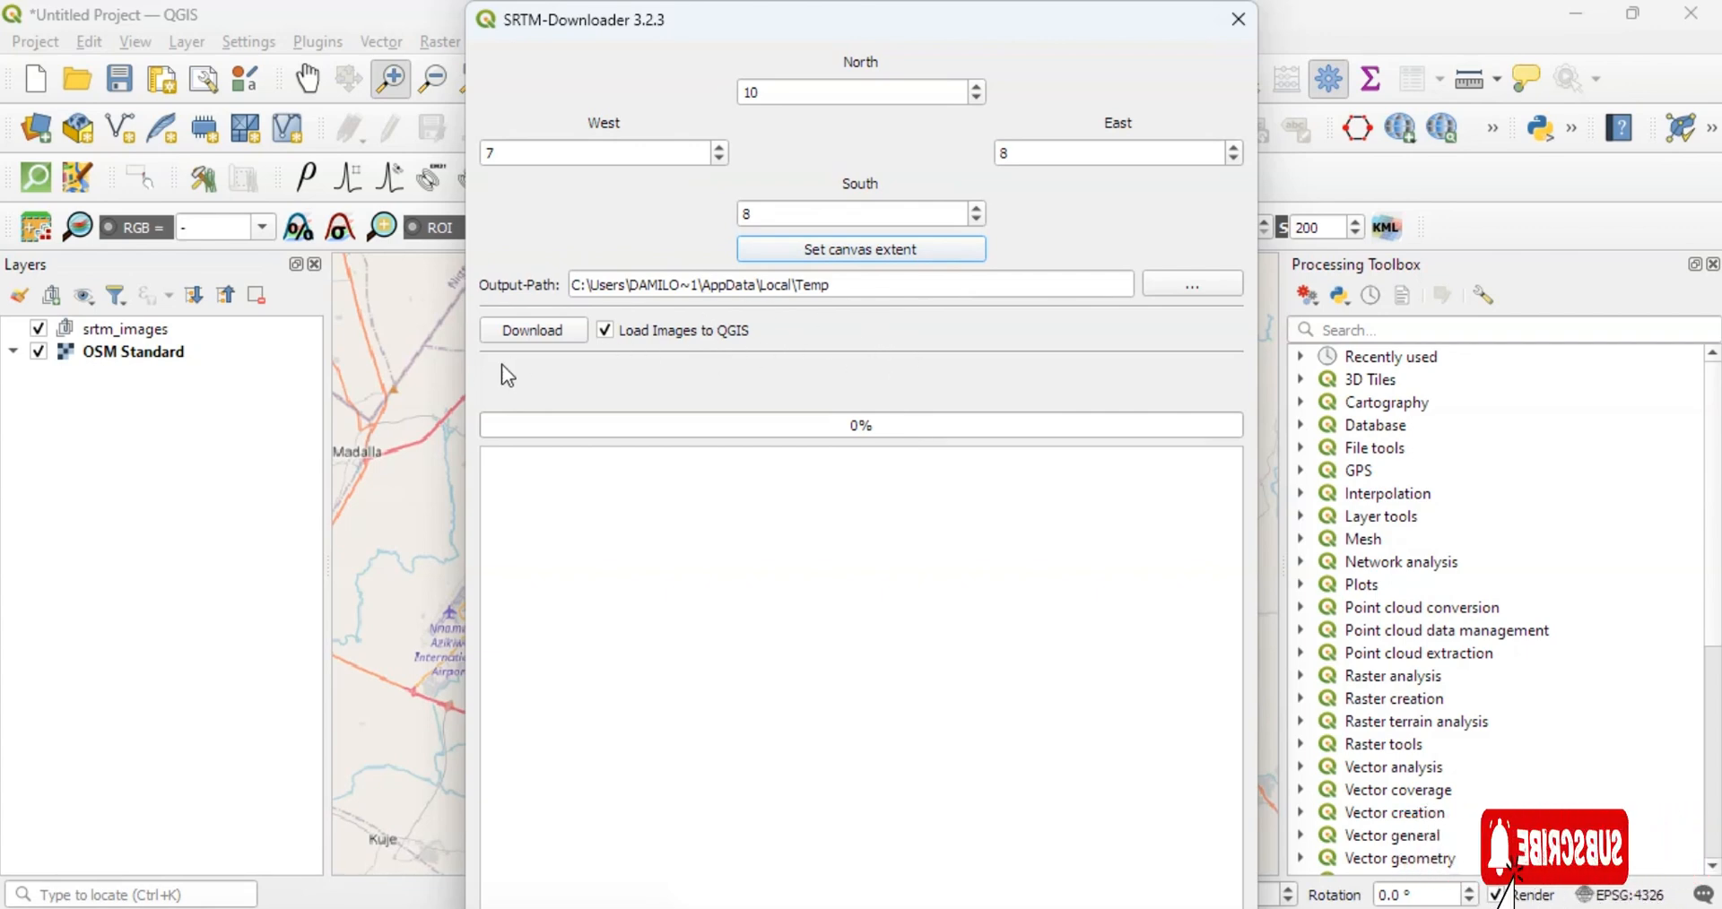
# Step: Start the SRTM download with images loaded into QGIS, and view the Earthdata account registration page before returning to the login request
pyautogui.click(538, 331)
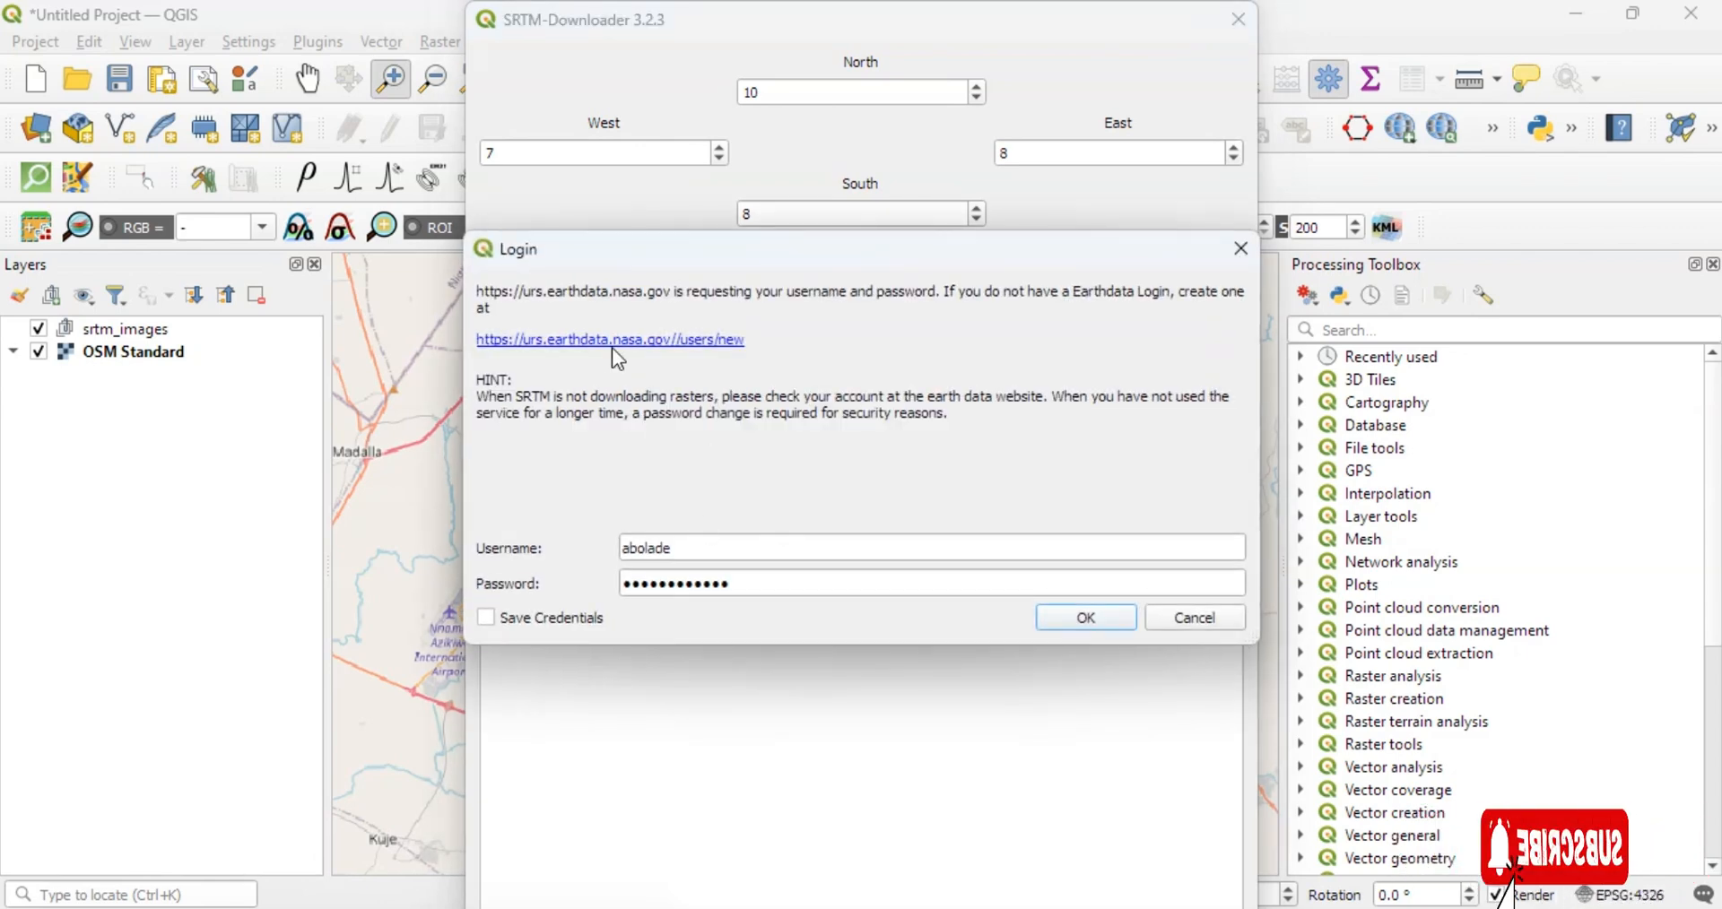
pyautogui.click(607, 345)
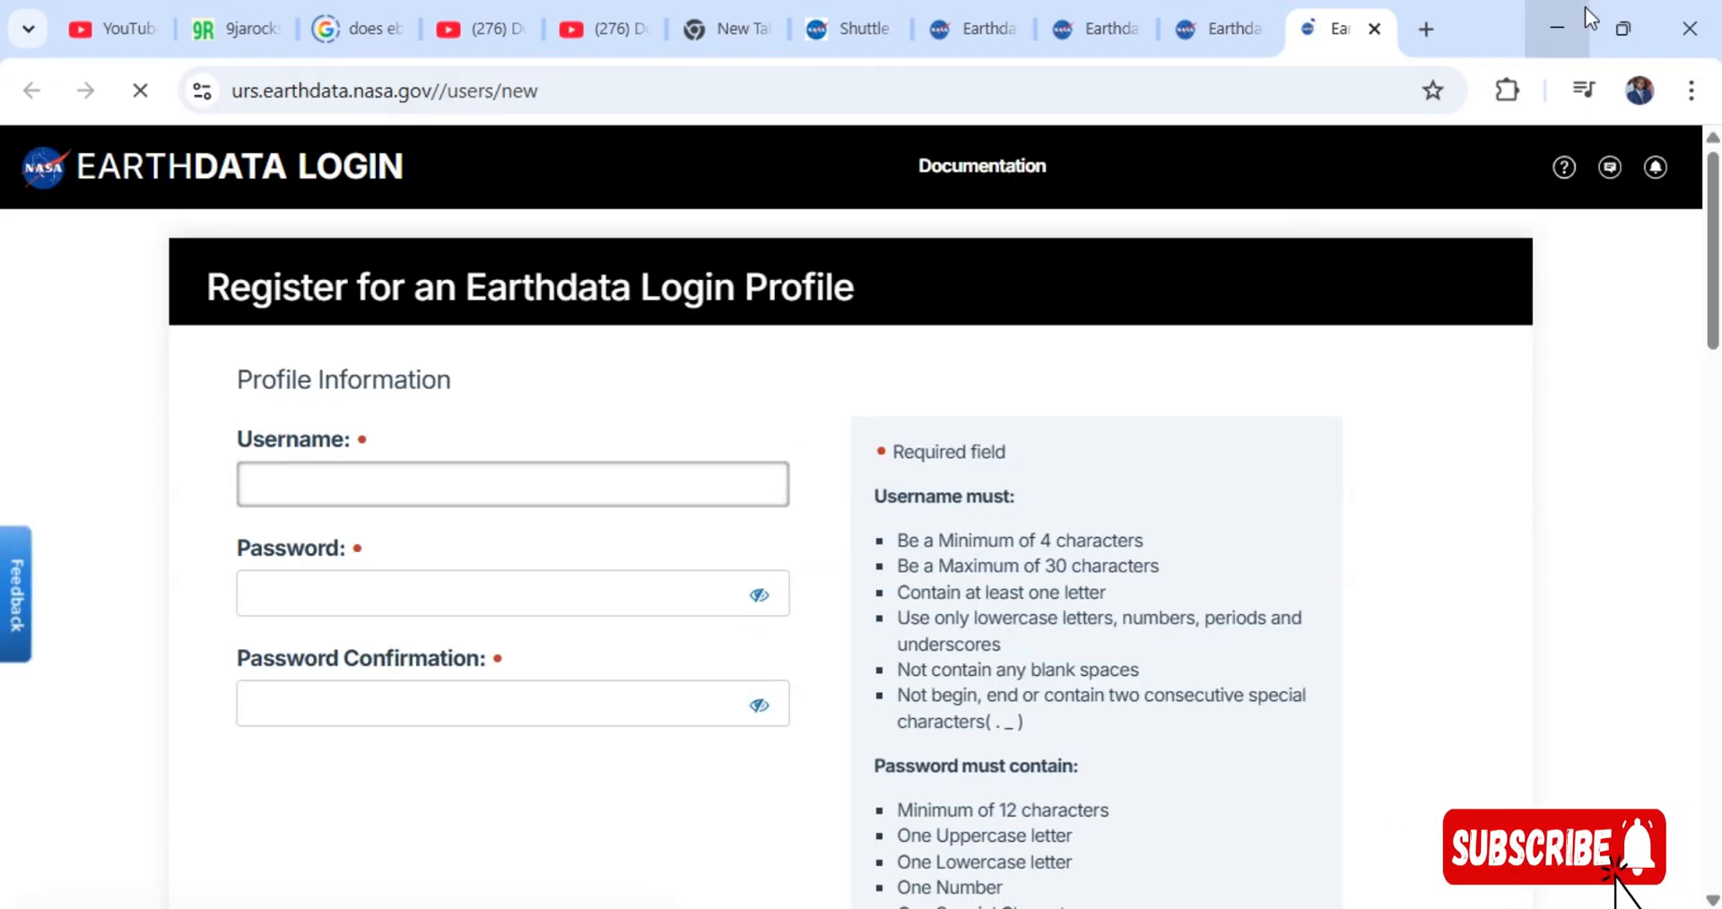
pyautogui.click(1561, 13)
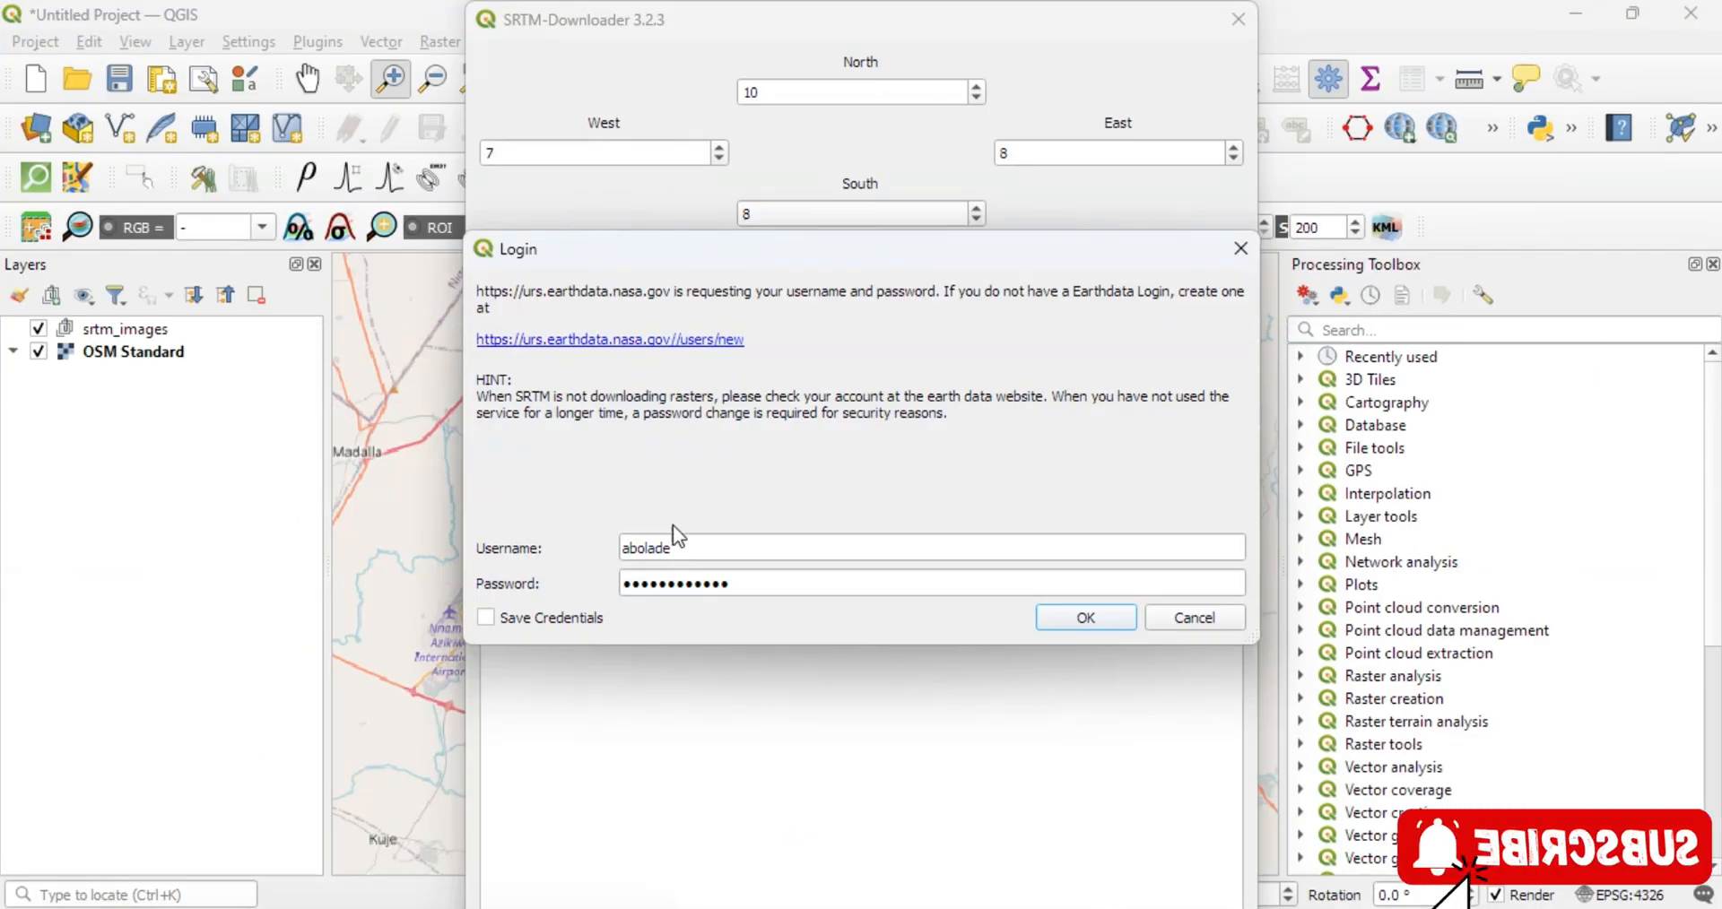
# Step: Submit the filled-in Earthdata login to download the SRTM tiles, and close the downloader once it finishes
pyautogui.click(1068, 617)
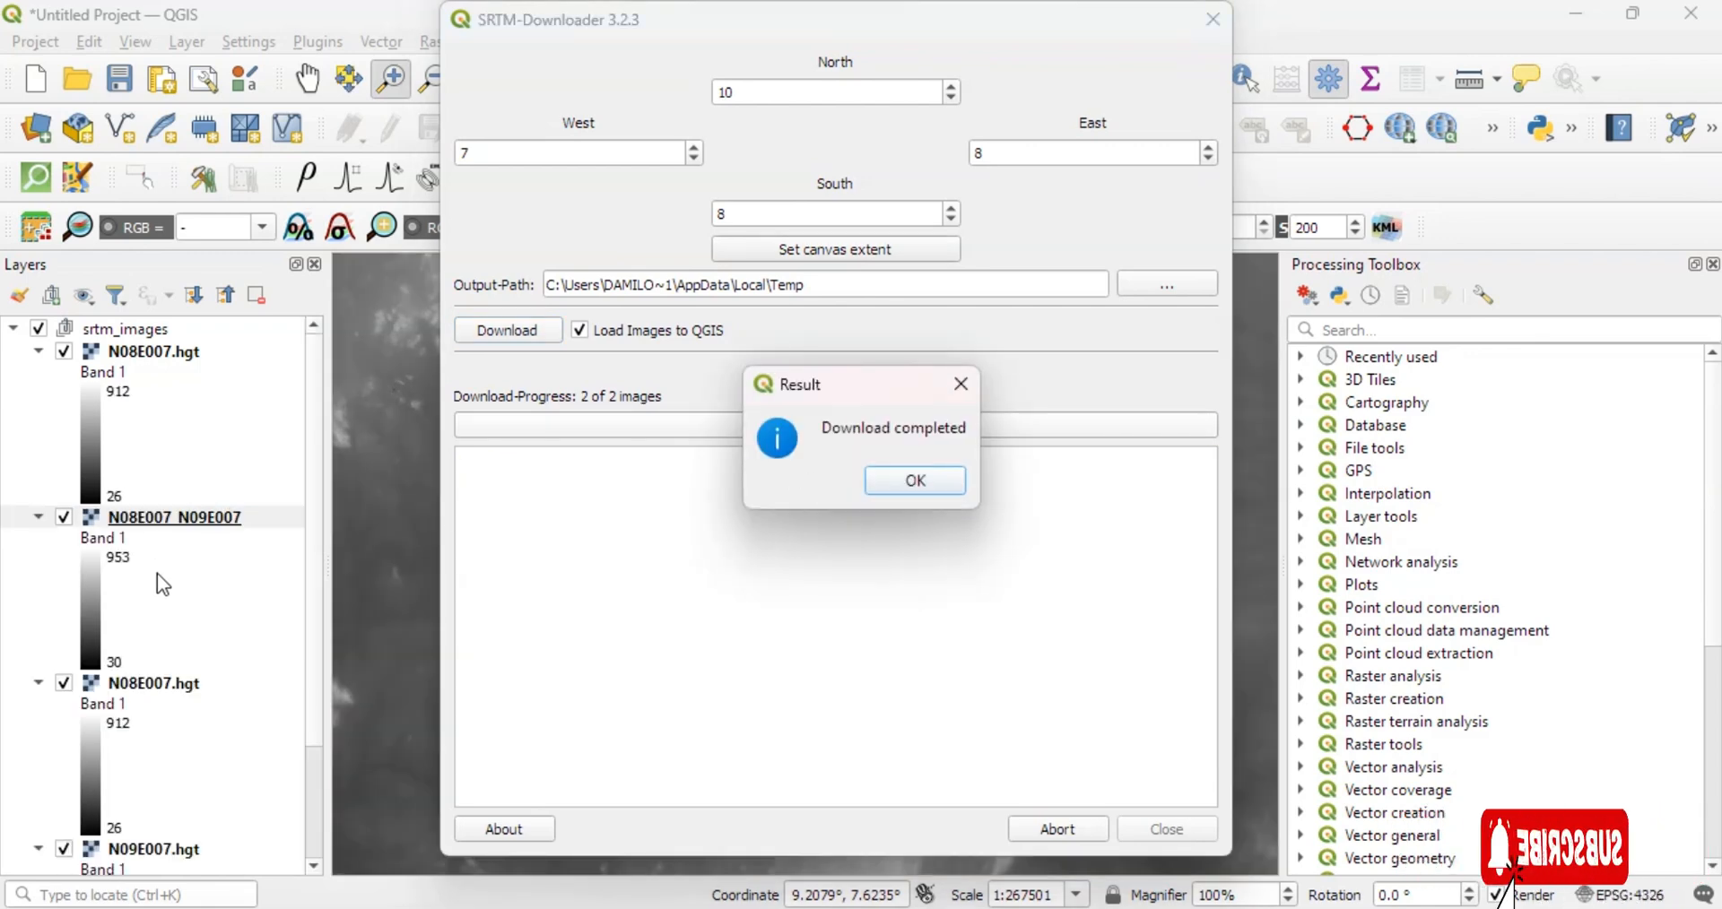
pyautogui.click(914, 481)
pyautogui.click(1166, 829)
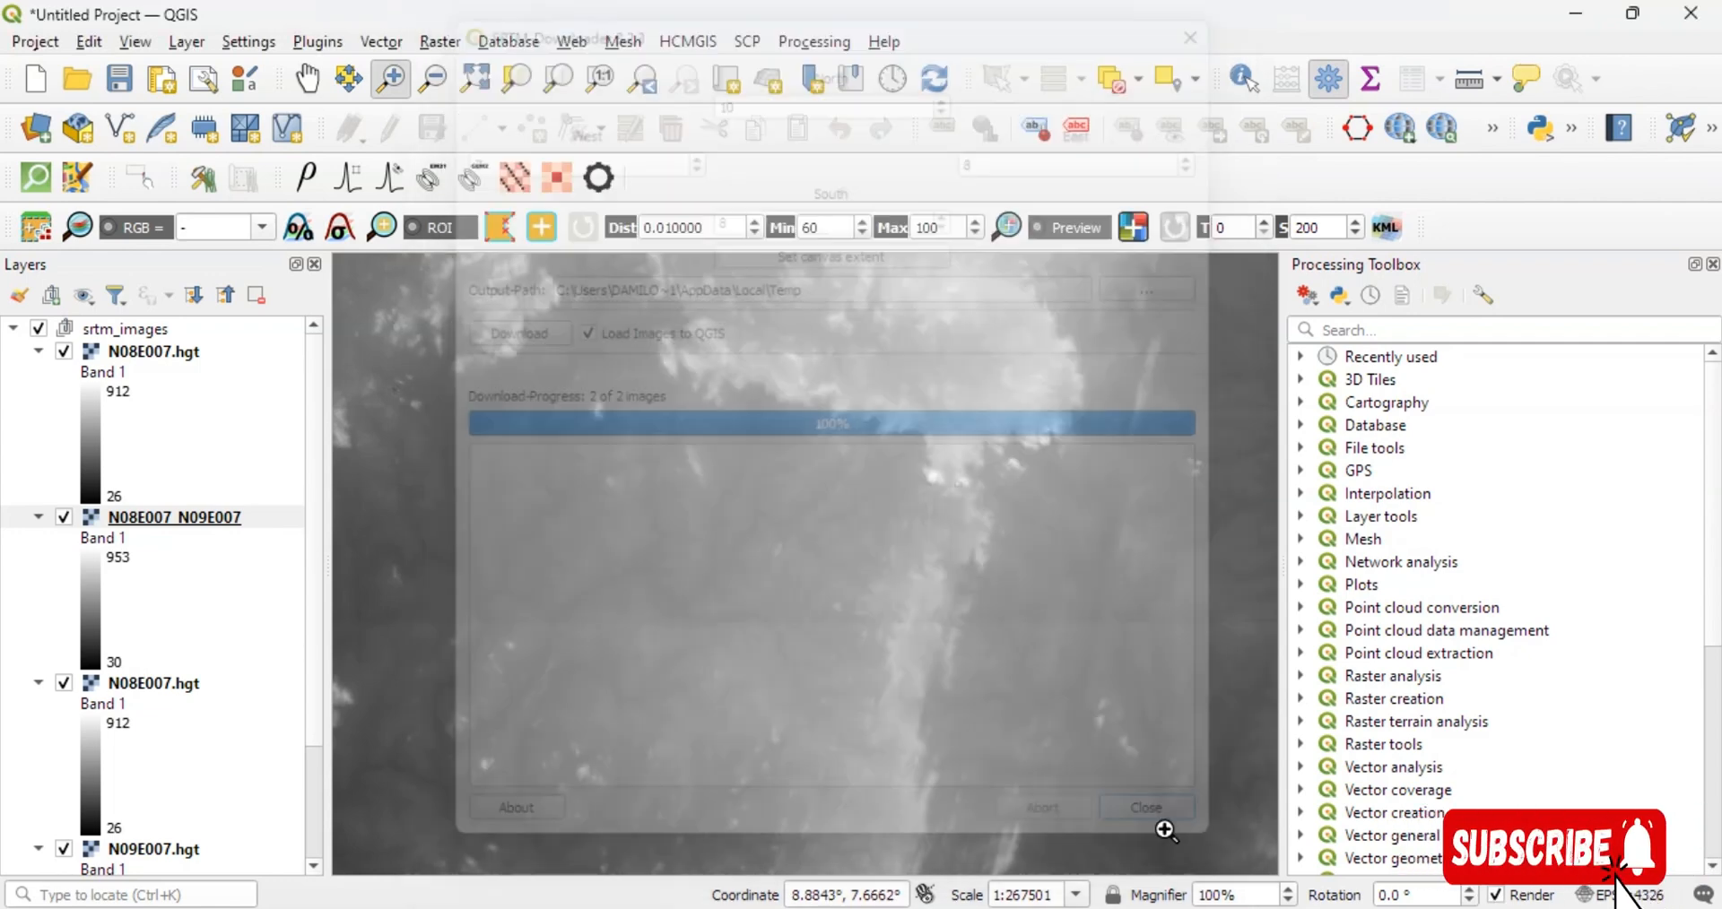
# Step: Examine the downloaded SRTM rasters' coverage over the basemap and their entries in the srtm_images group
pyautogui.scroll(-3, 789, 545)
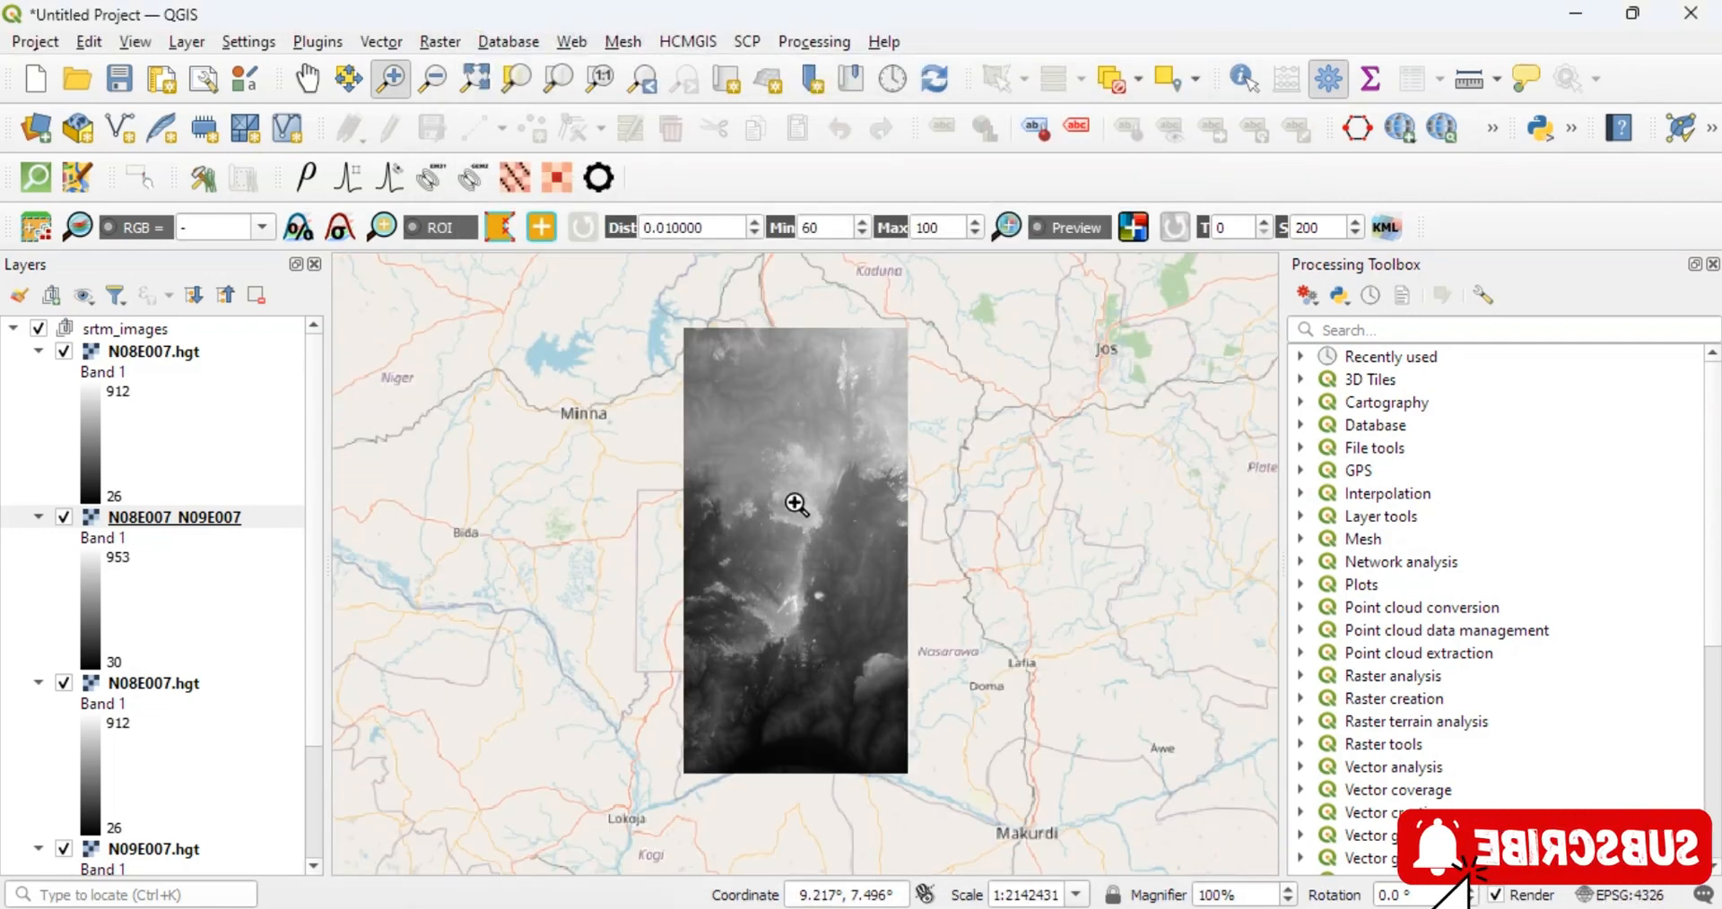
pyautogui.scroll(-1, 789, 502)
pyautogui.scroll(1, 779, 538)
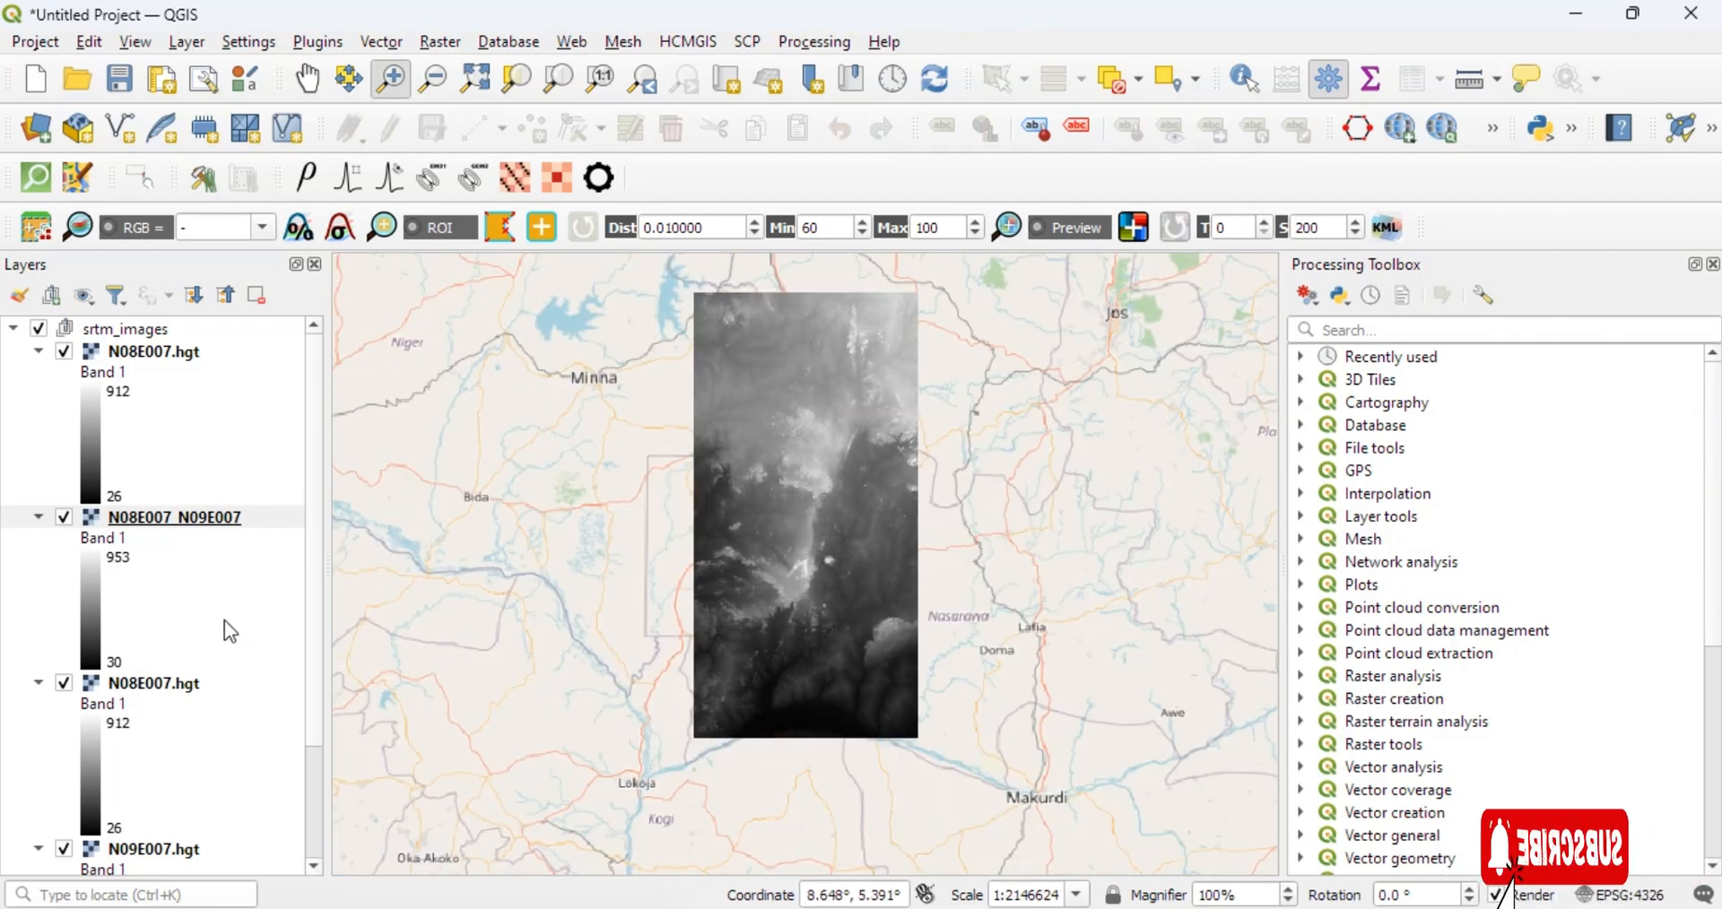
pyautogui.scroll(-3, 224, 621)
pyautogui.scroll(3, 195, 612)
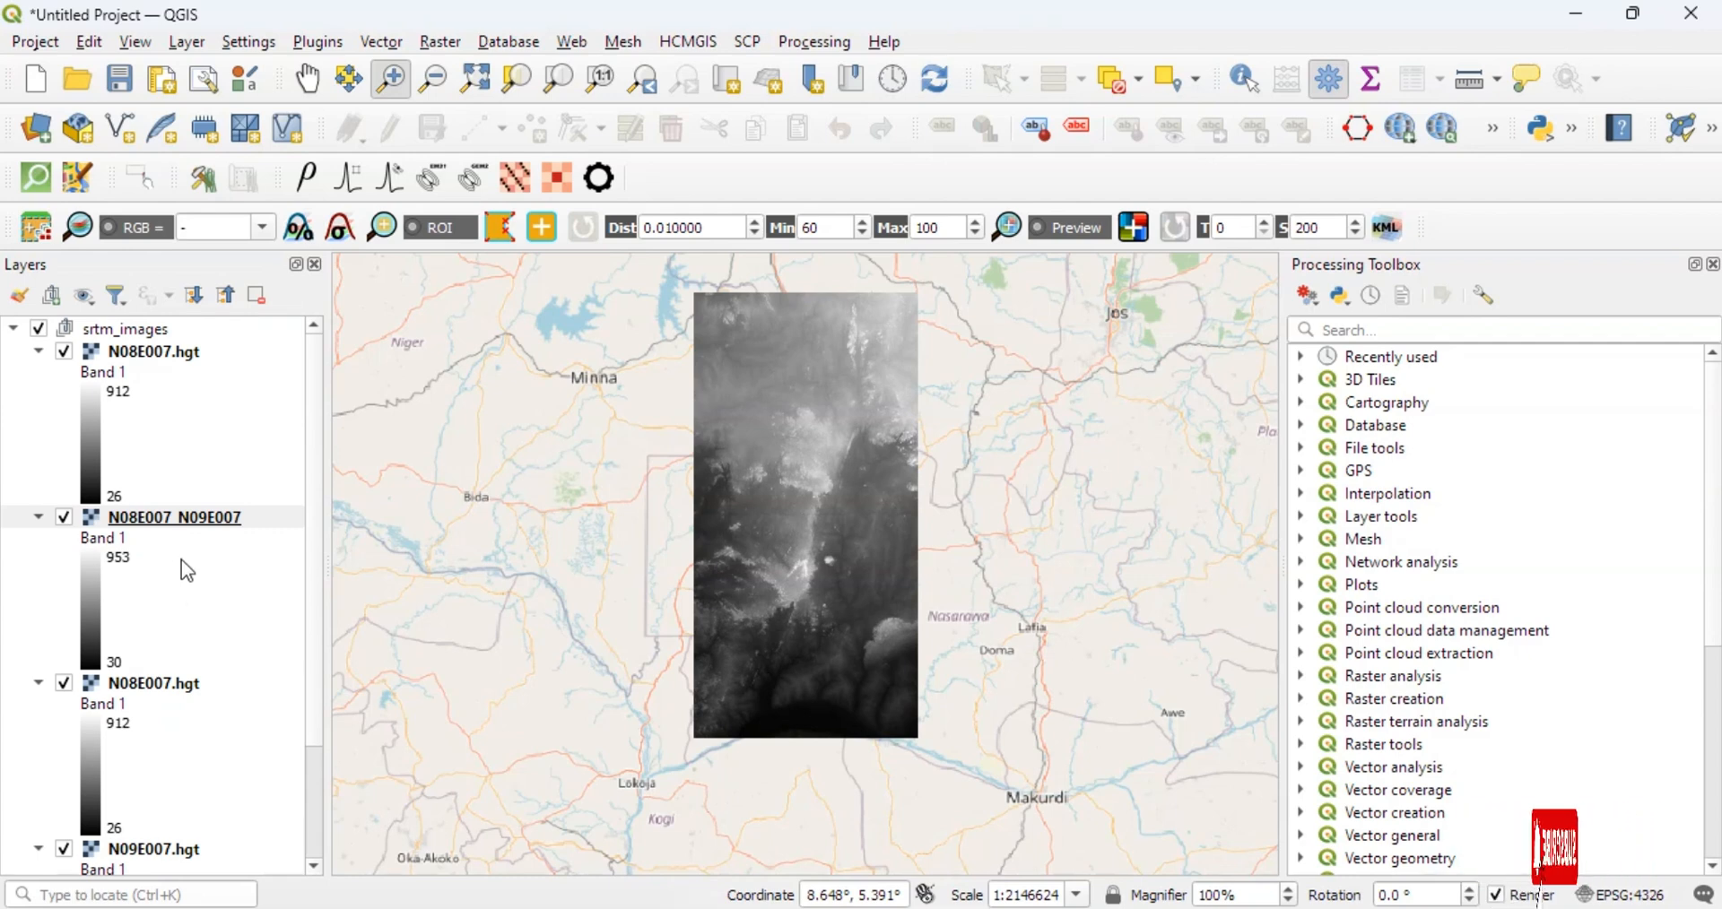
# Step: Hide both N08E007.hgt layers and the N09E007.hgt layer, and collapse the legends of all rasters in the srtm_images group
pyautogui.click(63, 354)
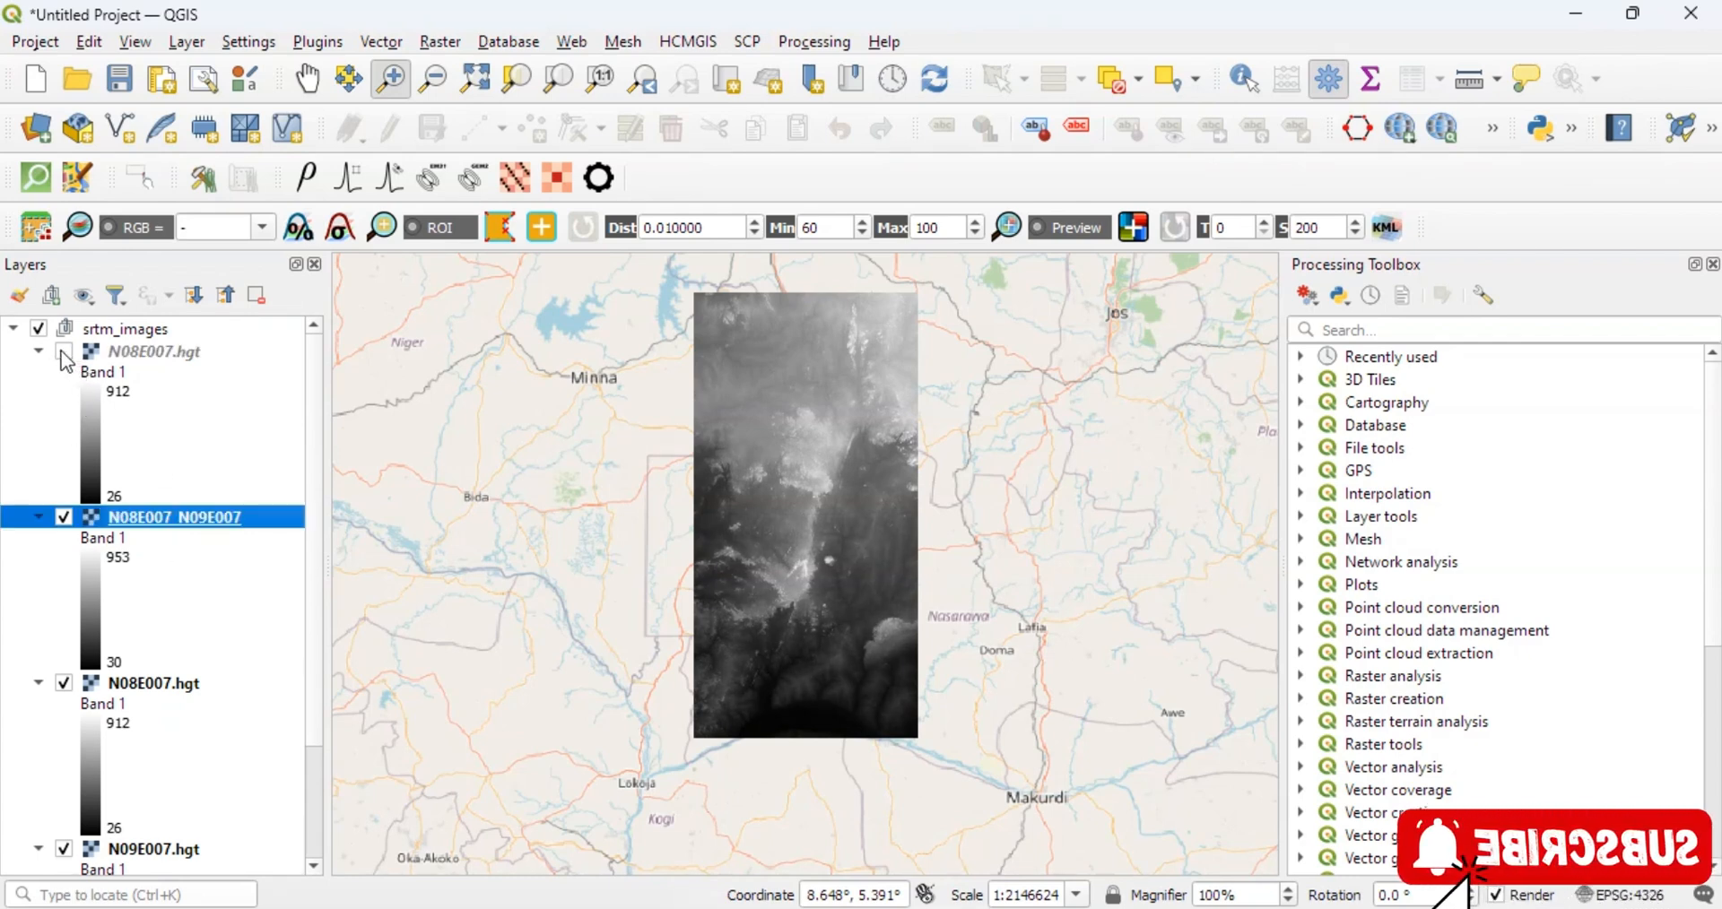
pyautogui.click(39, 351)
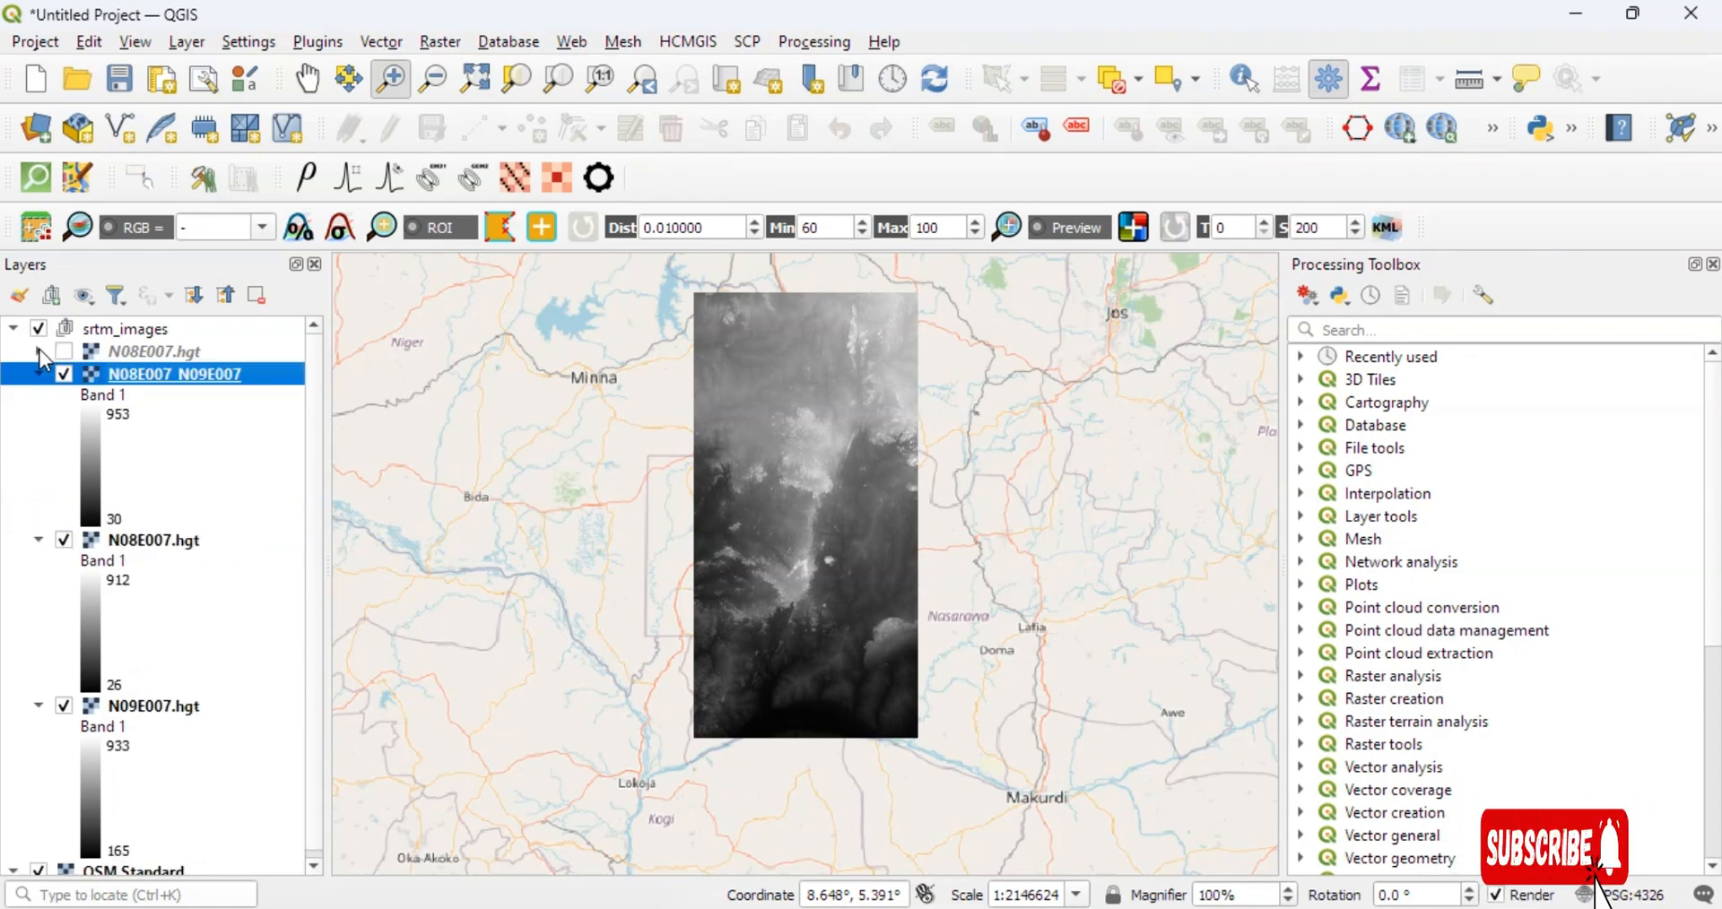
pyautogui.click(65, 542)
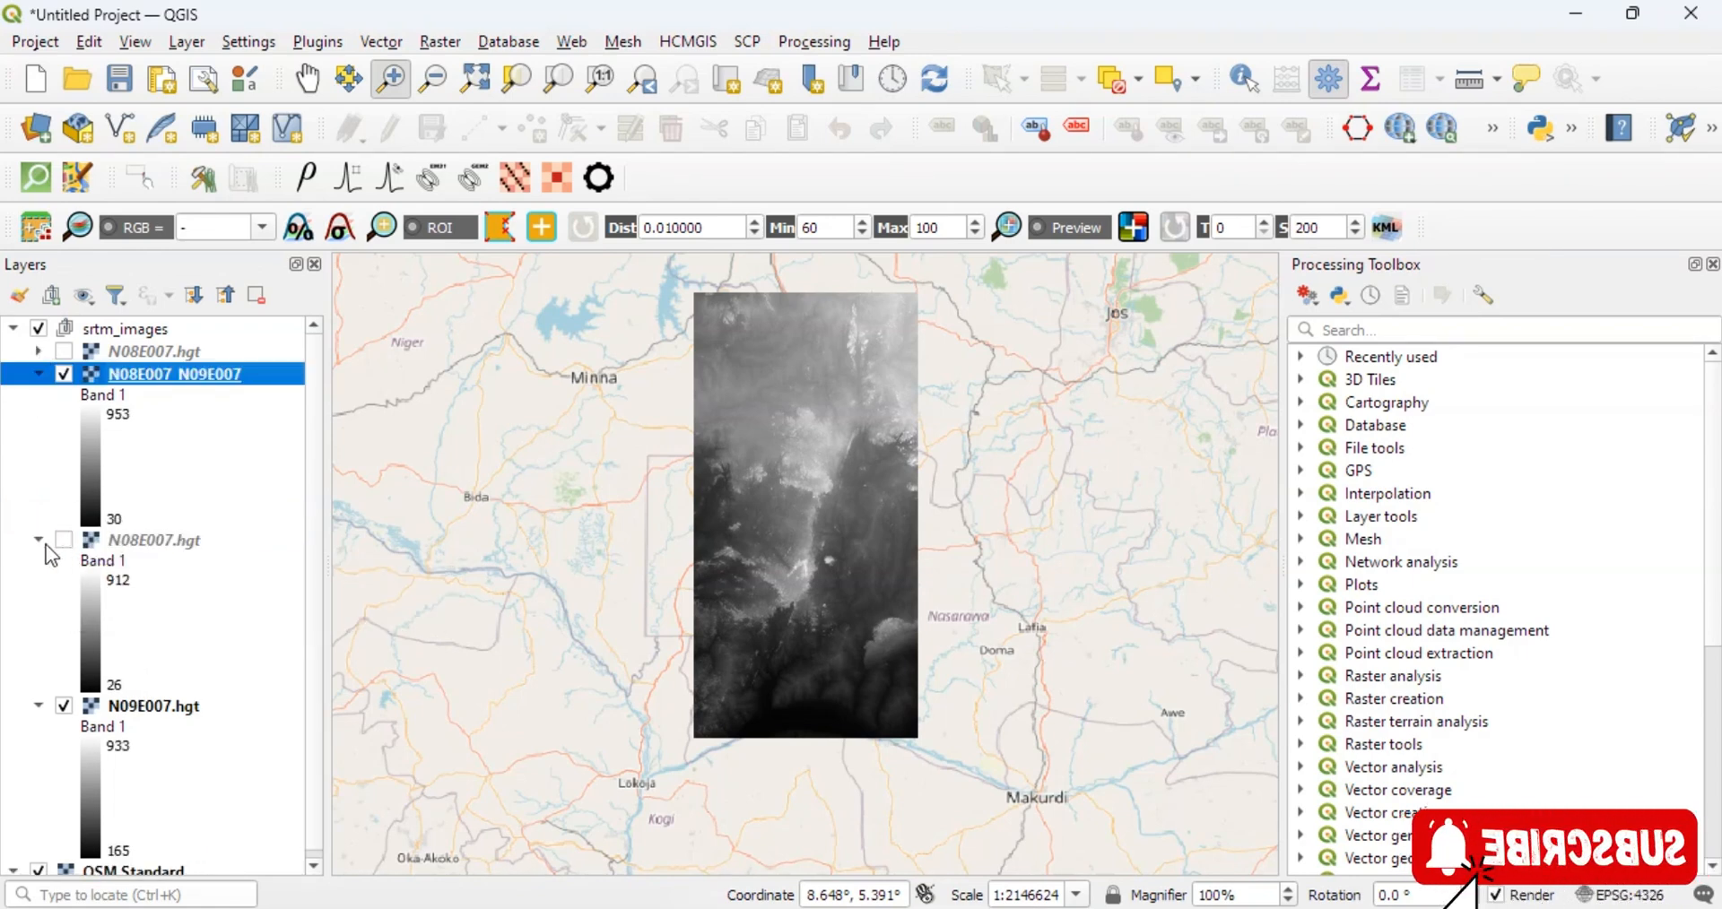
pyautogui.click(65, 709)
pyautogui.scroll(-1, 72, 628)
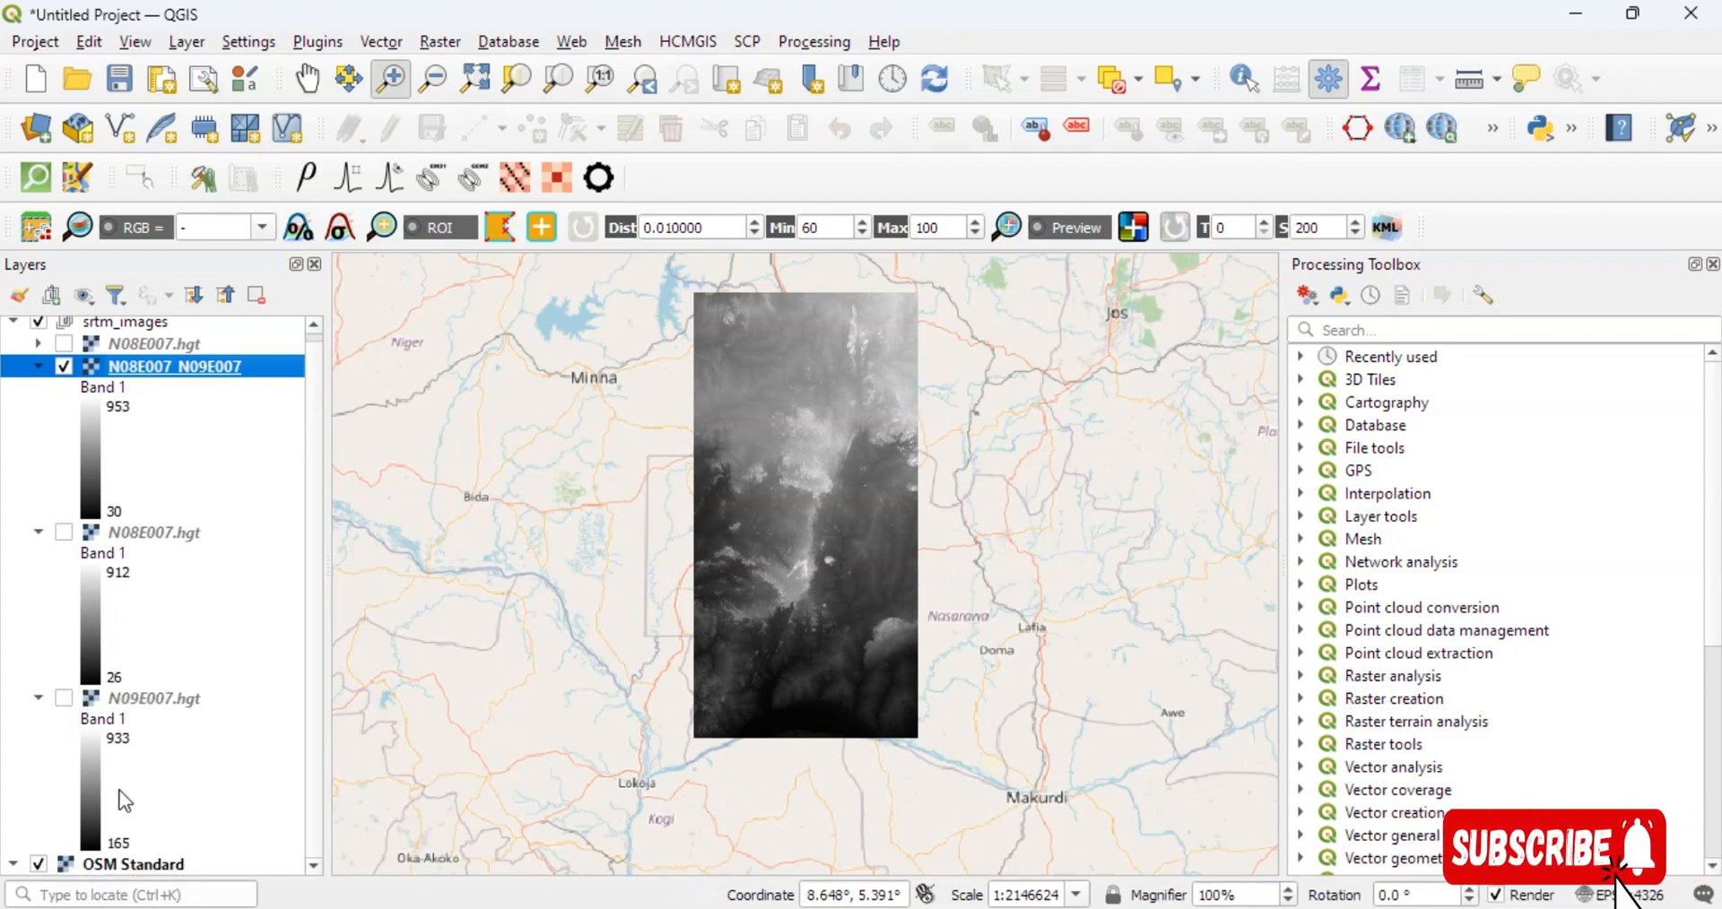
pyautogui.click(74, 706)
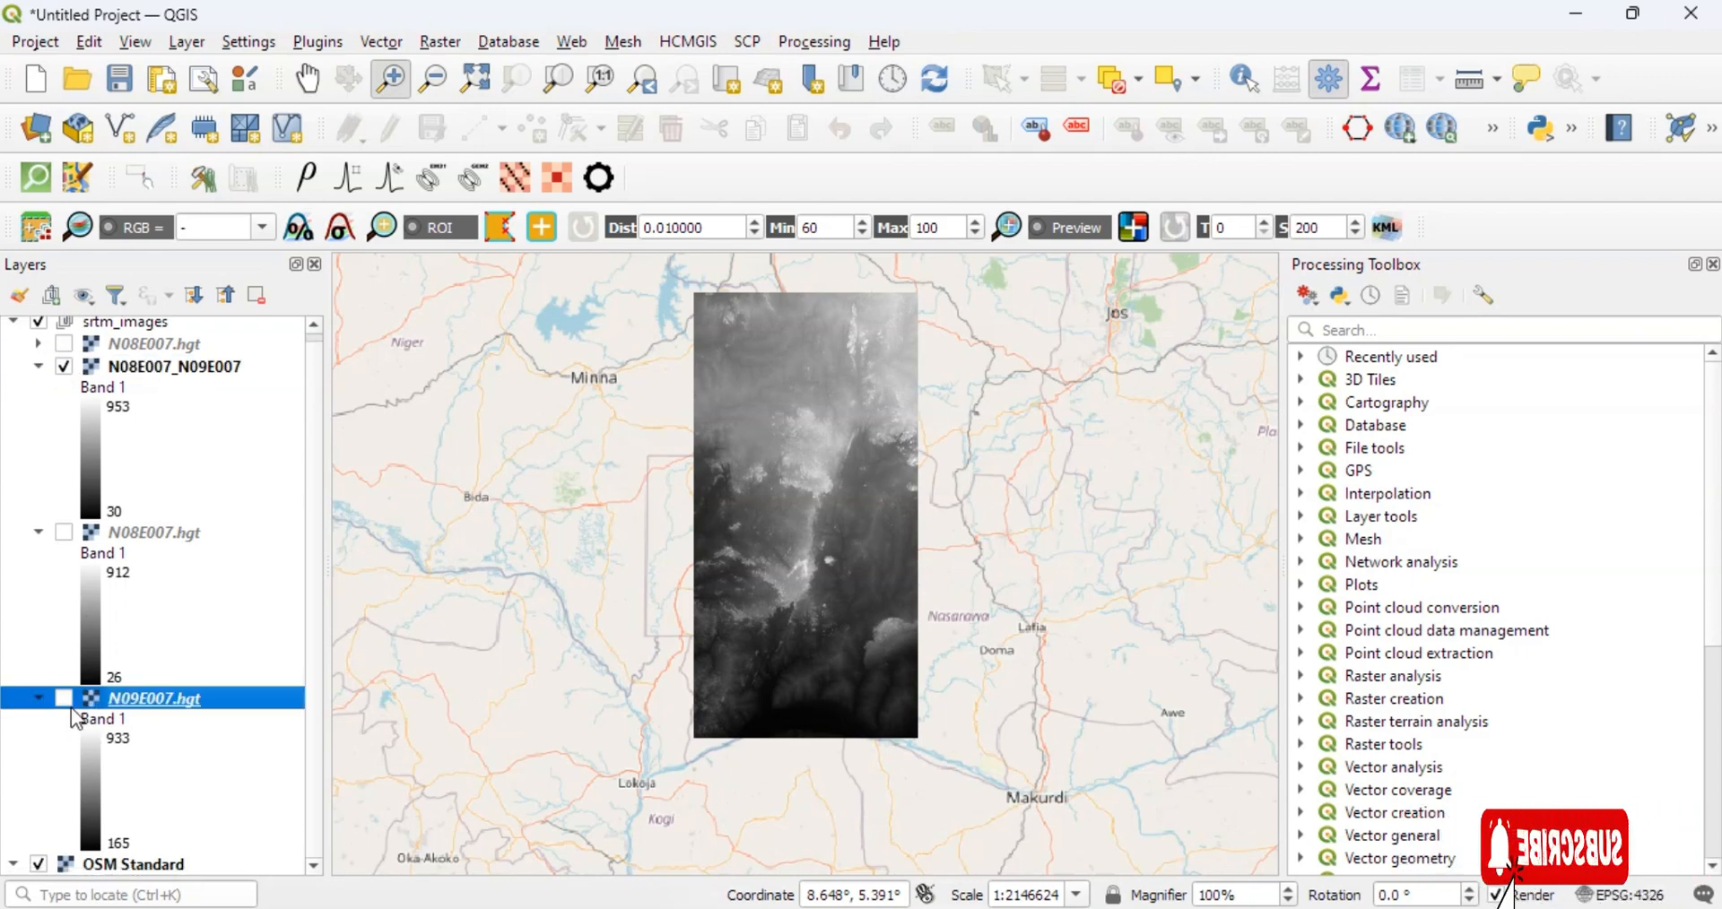
pyautogui.click(73, 528)
pyautogui.click(41, 364)
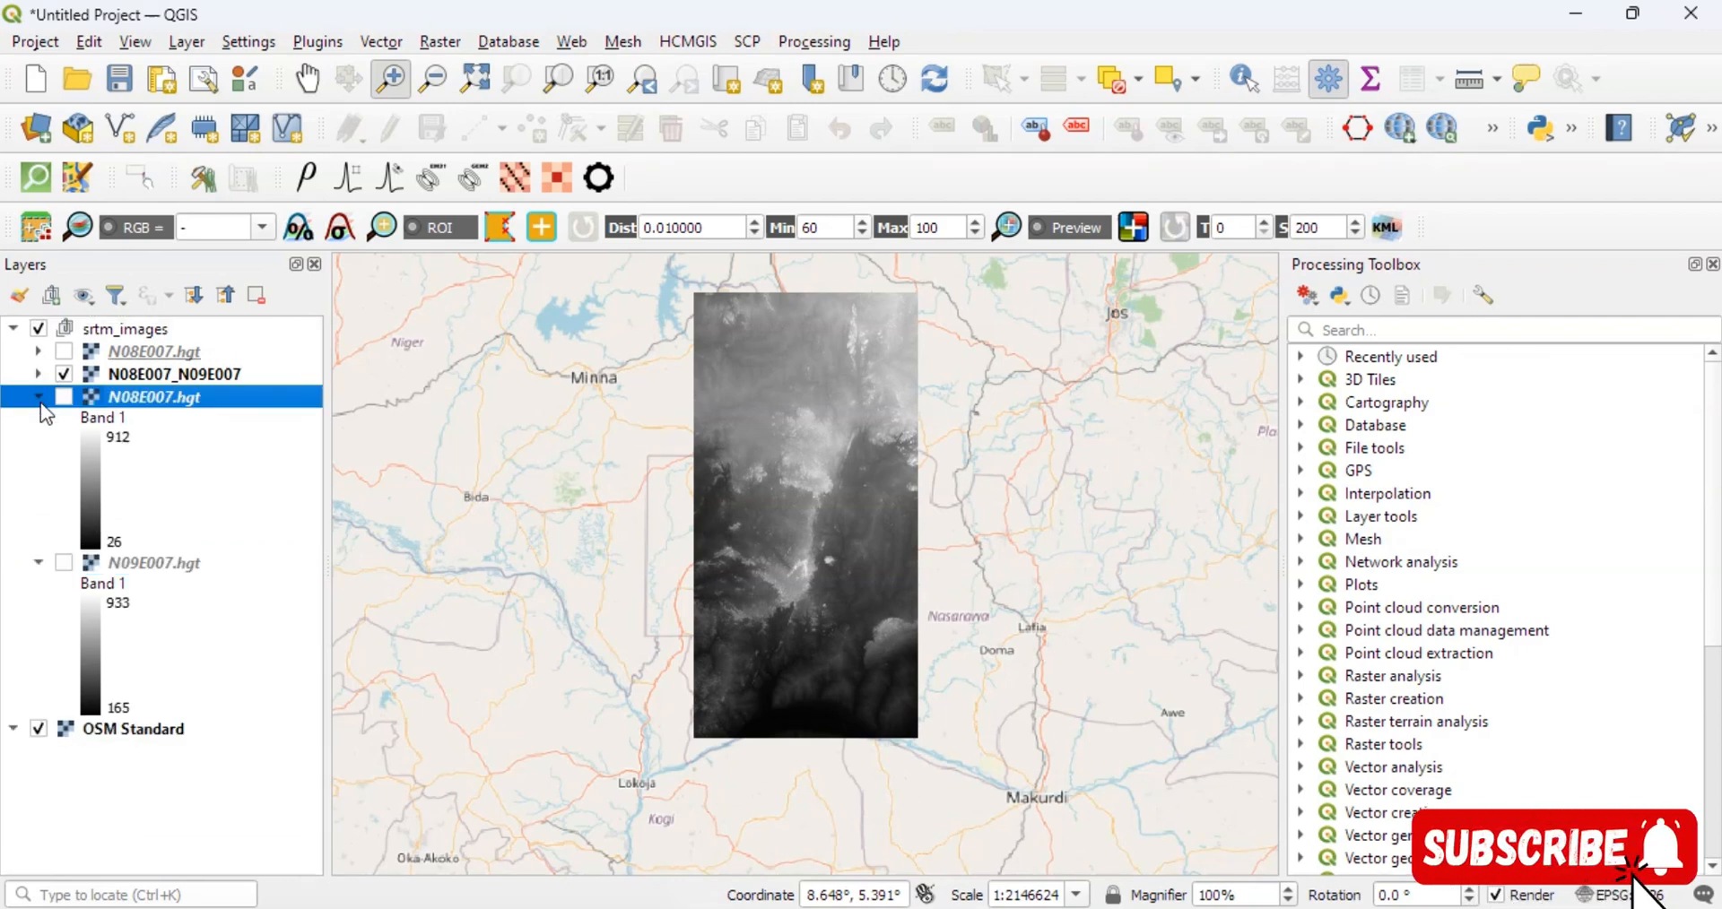
pyautogui.click(39, 397)
pyautogui.click(38, 421)
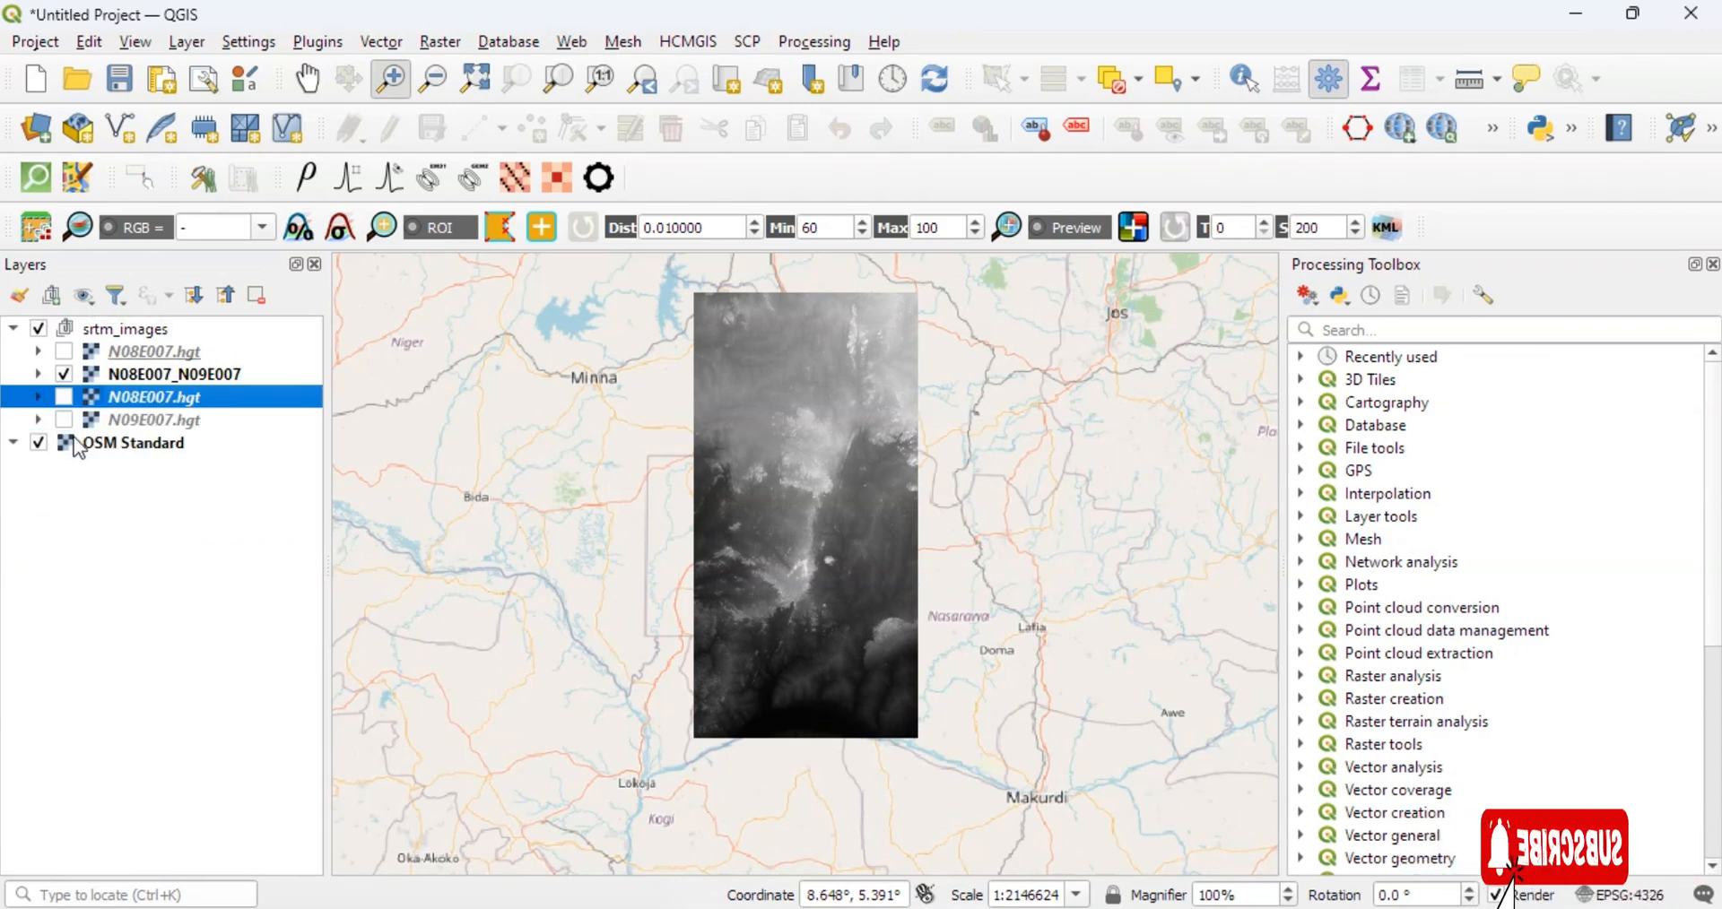
# Step: Hide the N08E007_N09E007 mosaic and display both N08E007.hgt layers and N09E007.hgt in its place
pyautogui.click(64, 374)
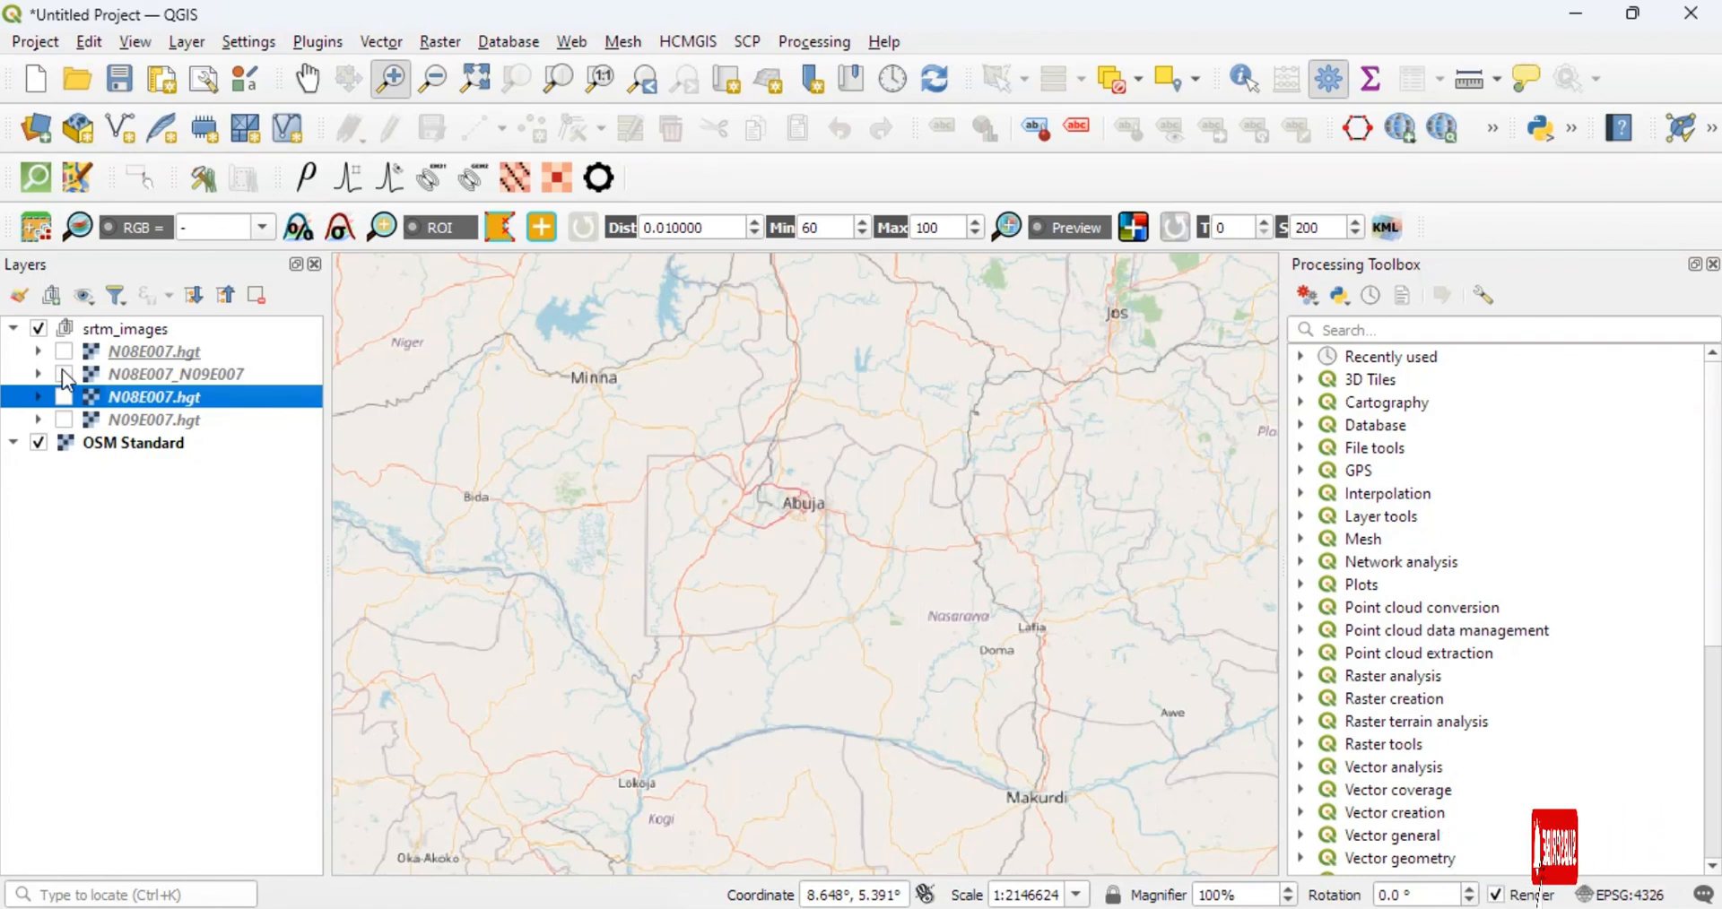
pyautogui.click(63, 374)
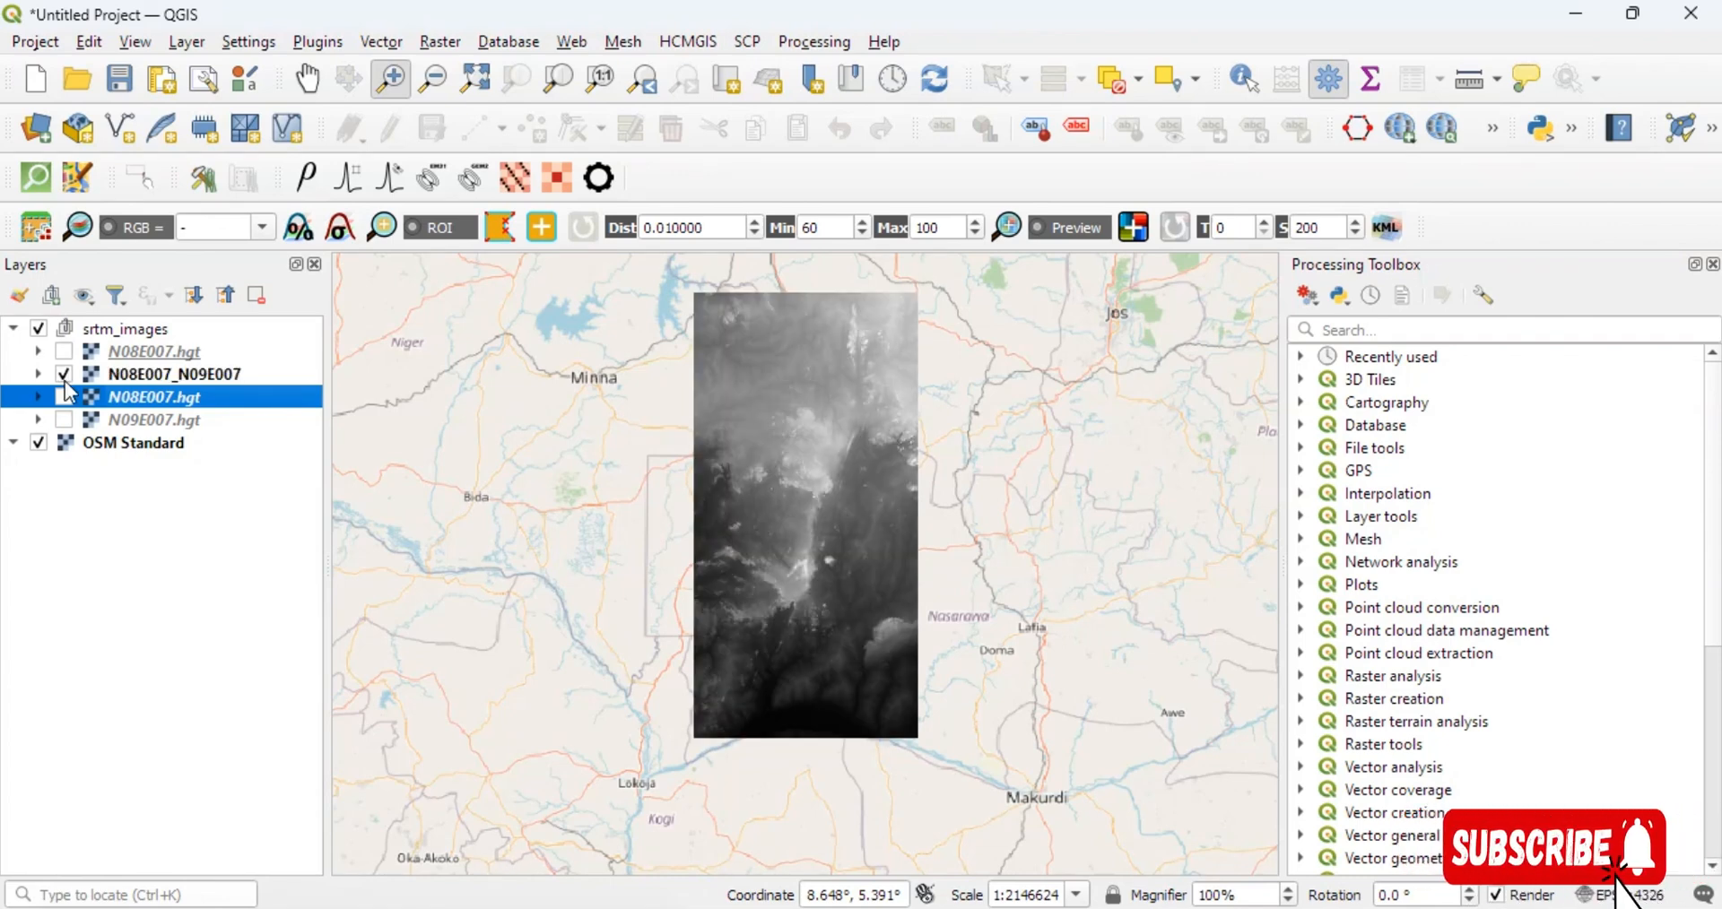
pyautogui.click(64, 374)
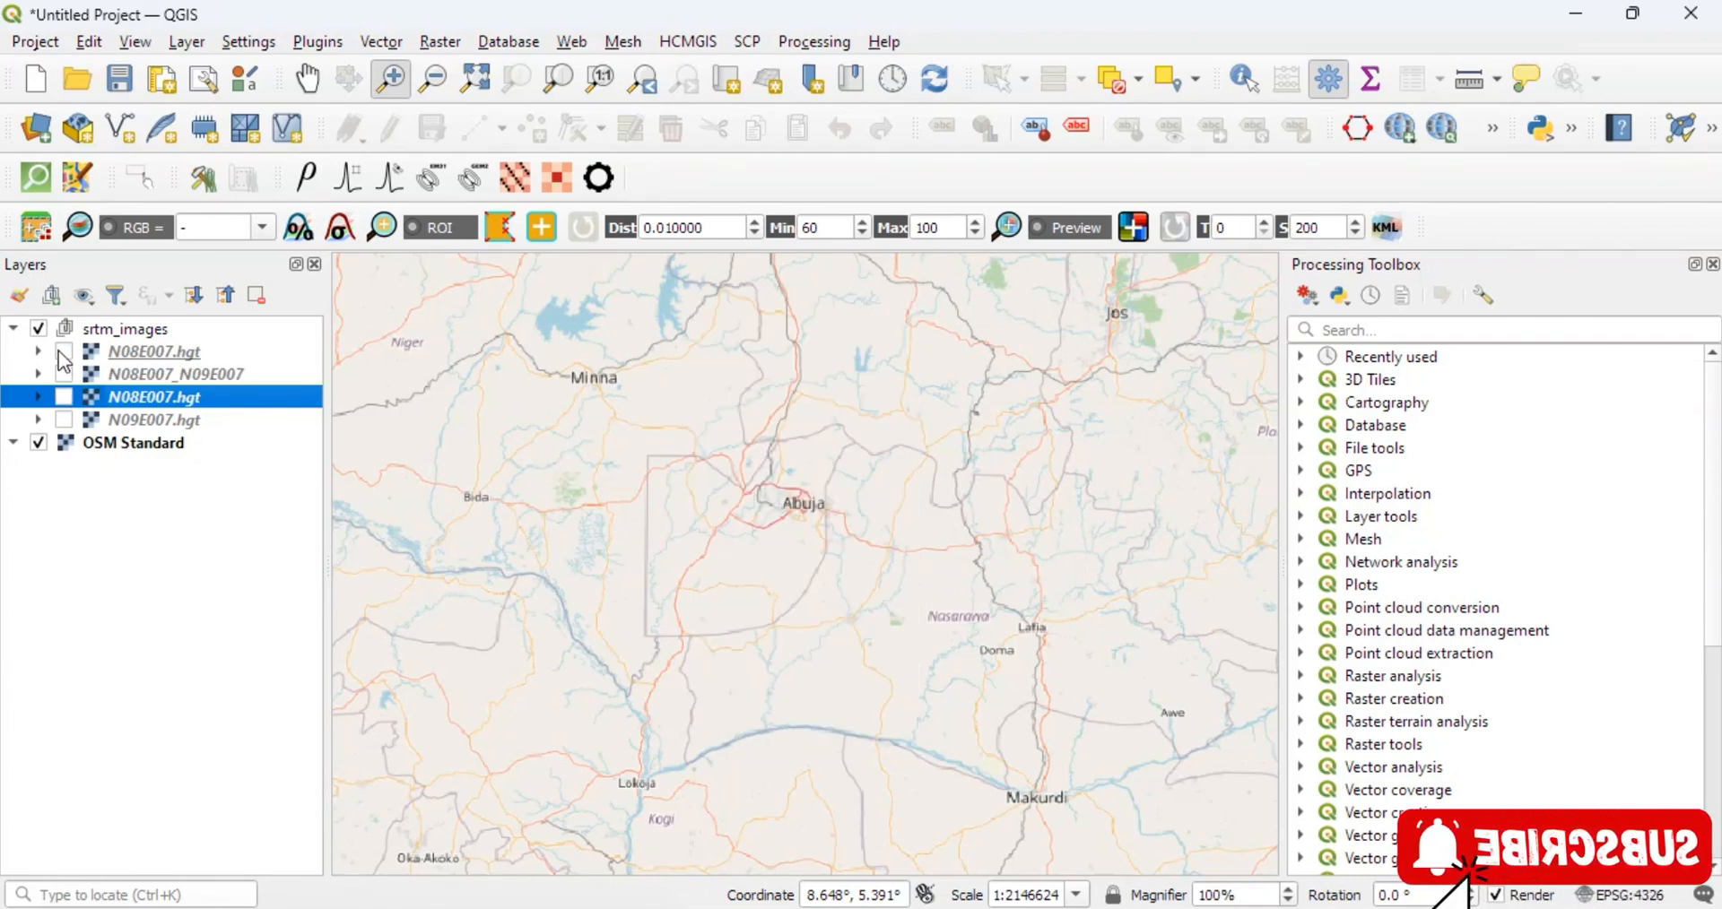
pyautogui.click(64, 352)
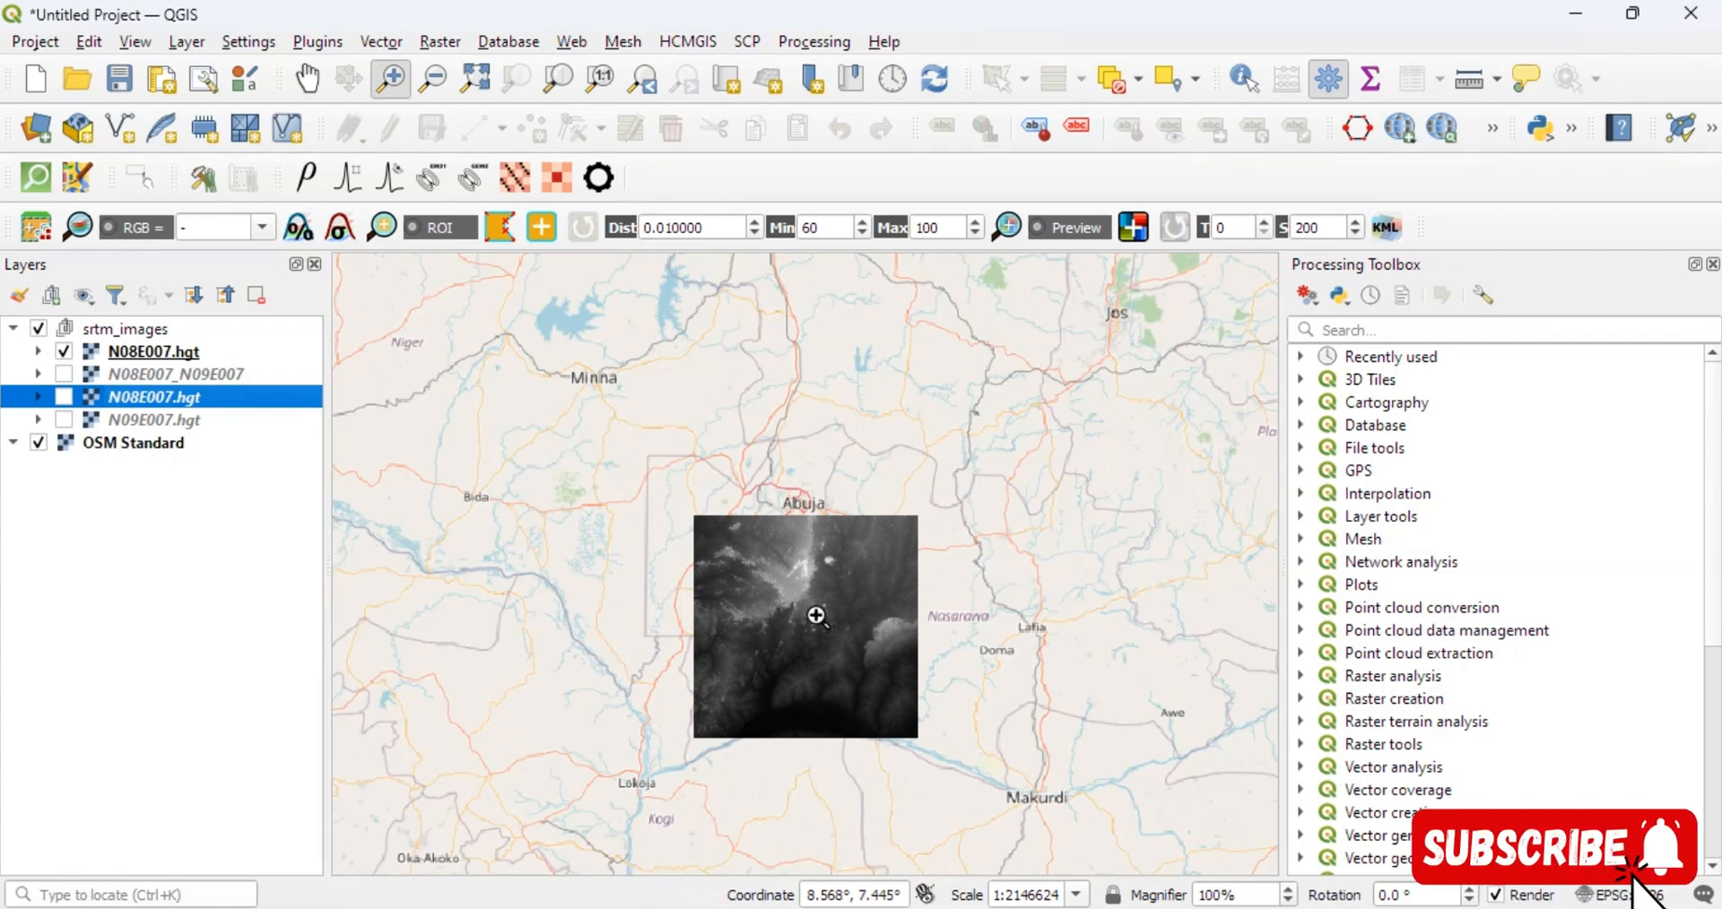
pyautogui.click(68, 398)
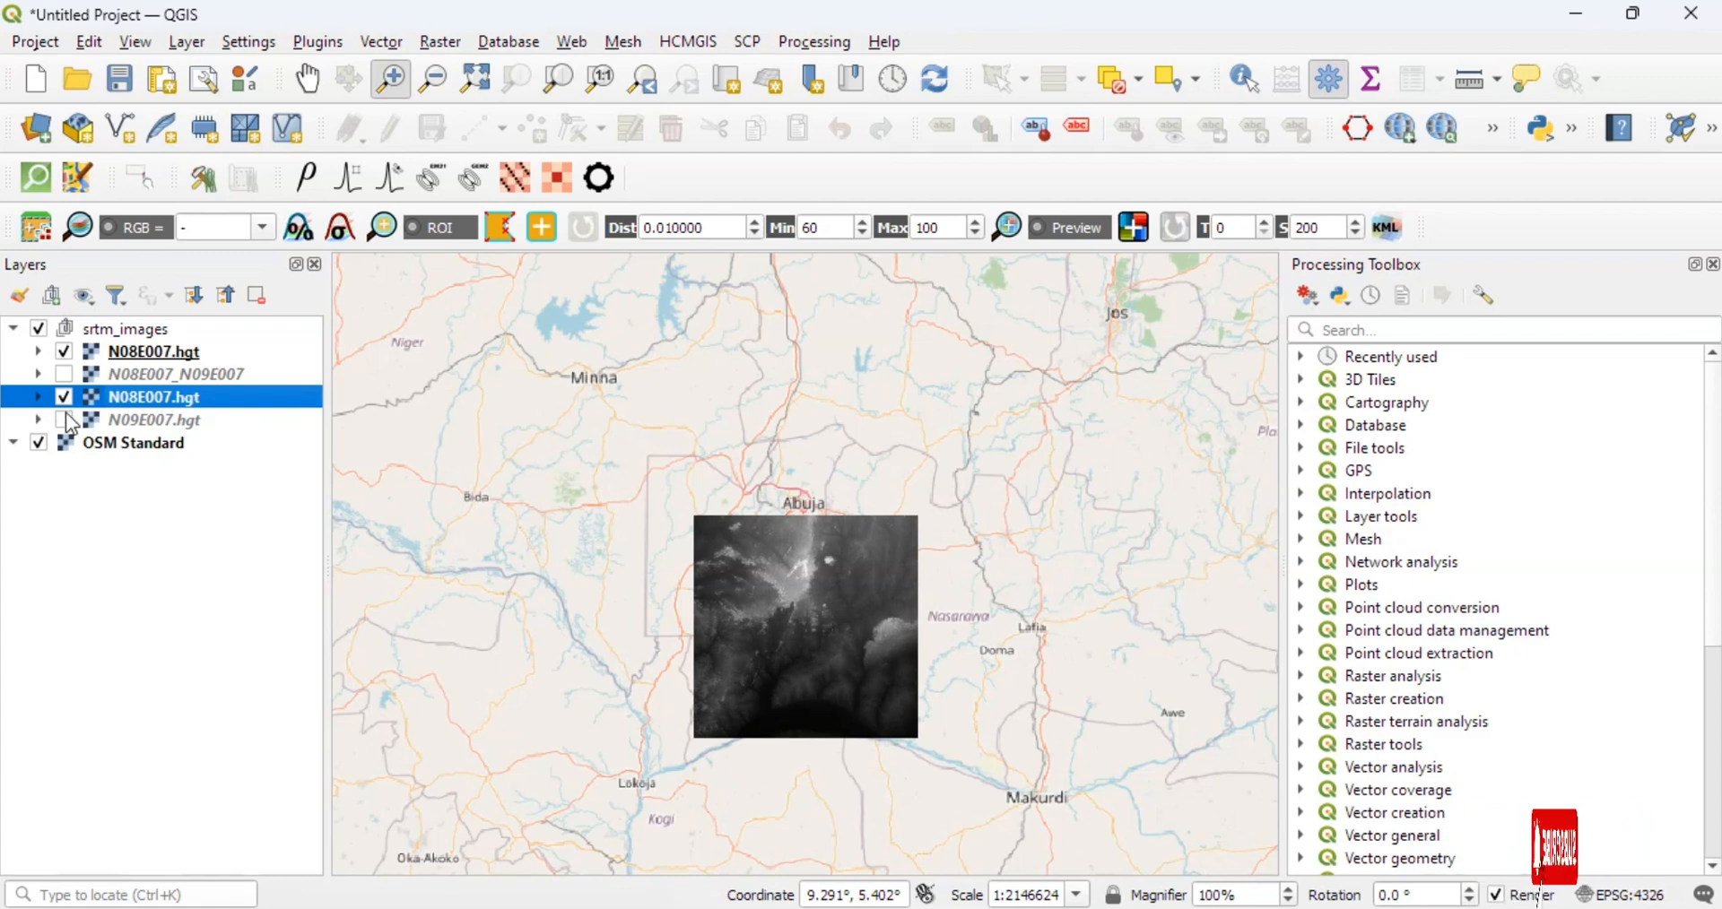
pyautogui.click(65, 420)
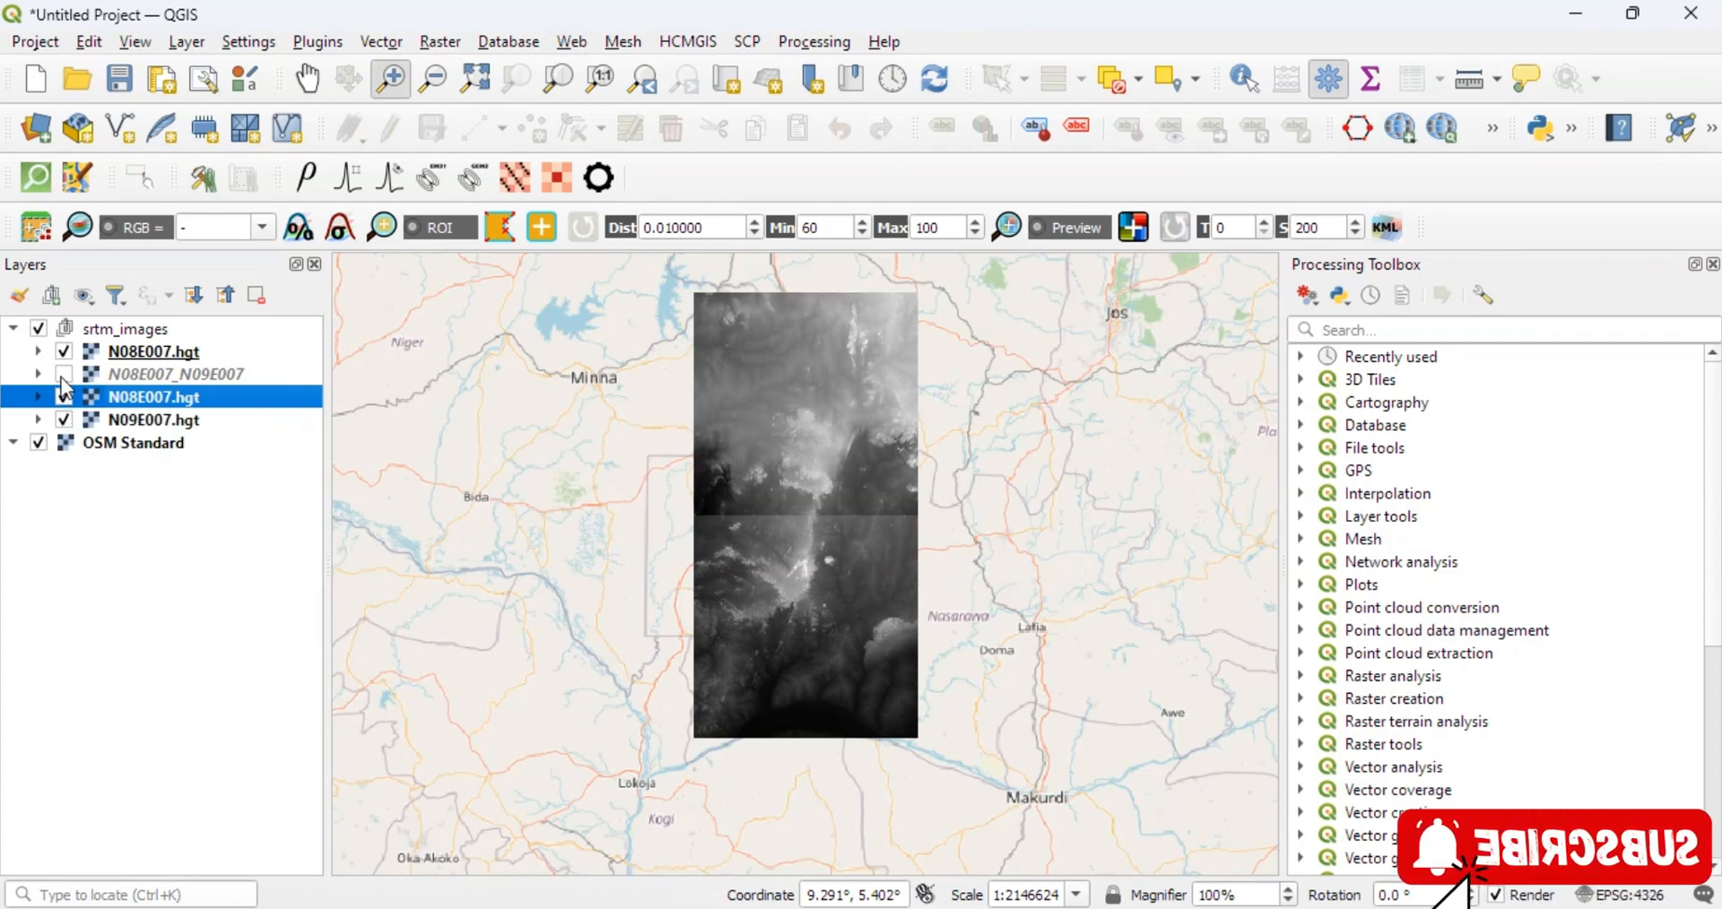
# Step: Expand the N08E007_N09E007 legend and toggle that mosaic's visibility to compare it with the separate tiles
pyautogui.click(43, 376)
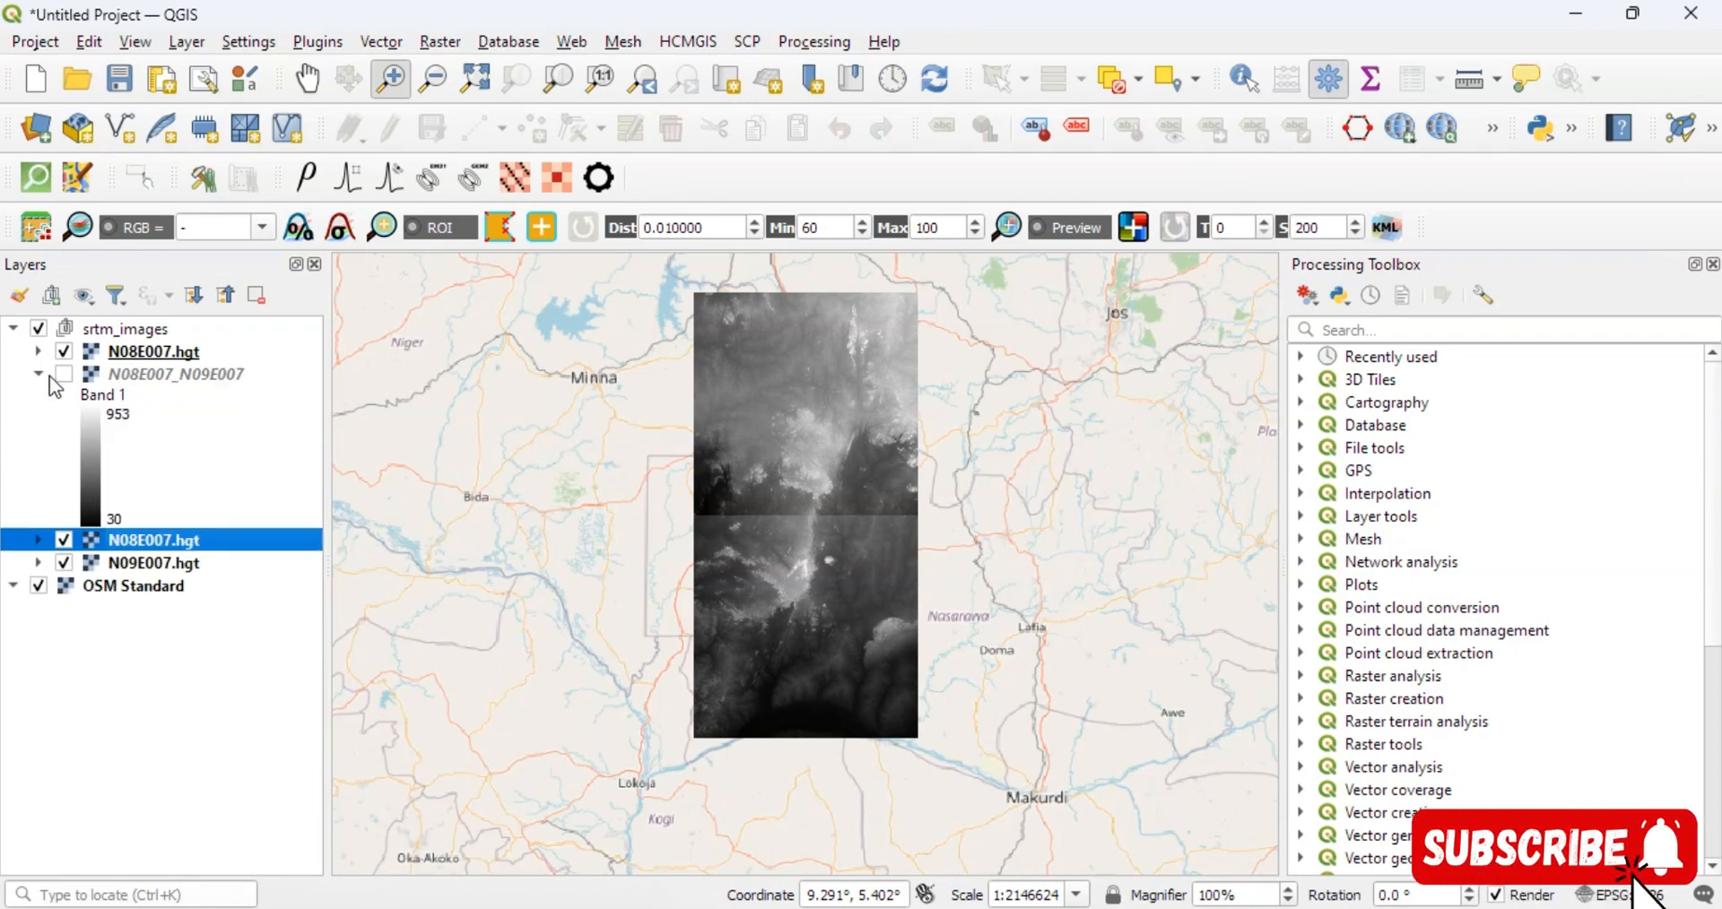
pyautogui.click(64, 375)
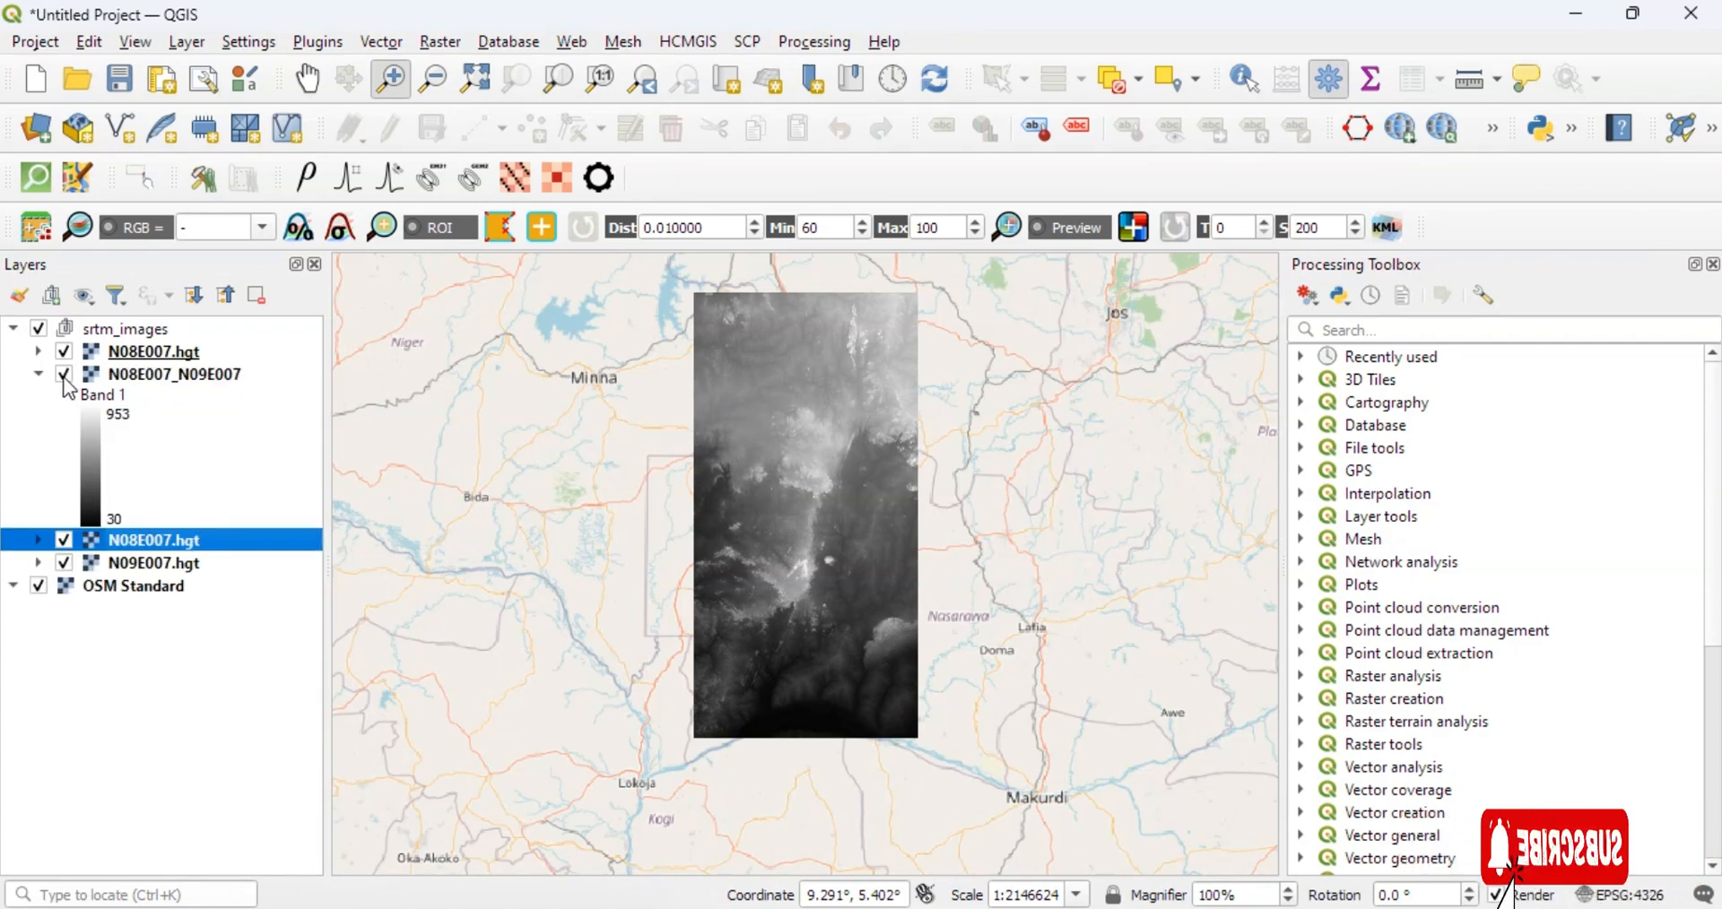
pyautogui.click(64, 375)
# Step: Hide all the single .hgt tiles and show only the N08E007_N09E007 mosaic over the basemap for inspection
pyautogui.click(63, 352)
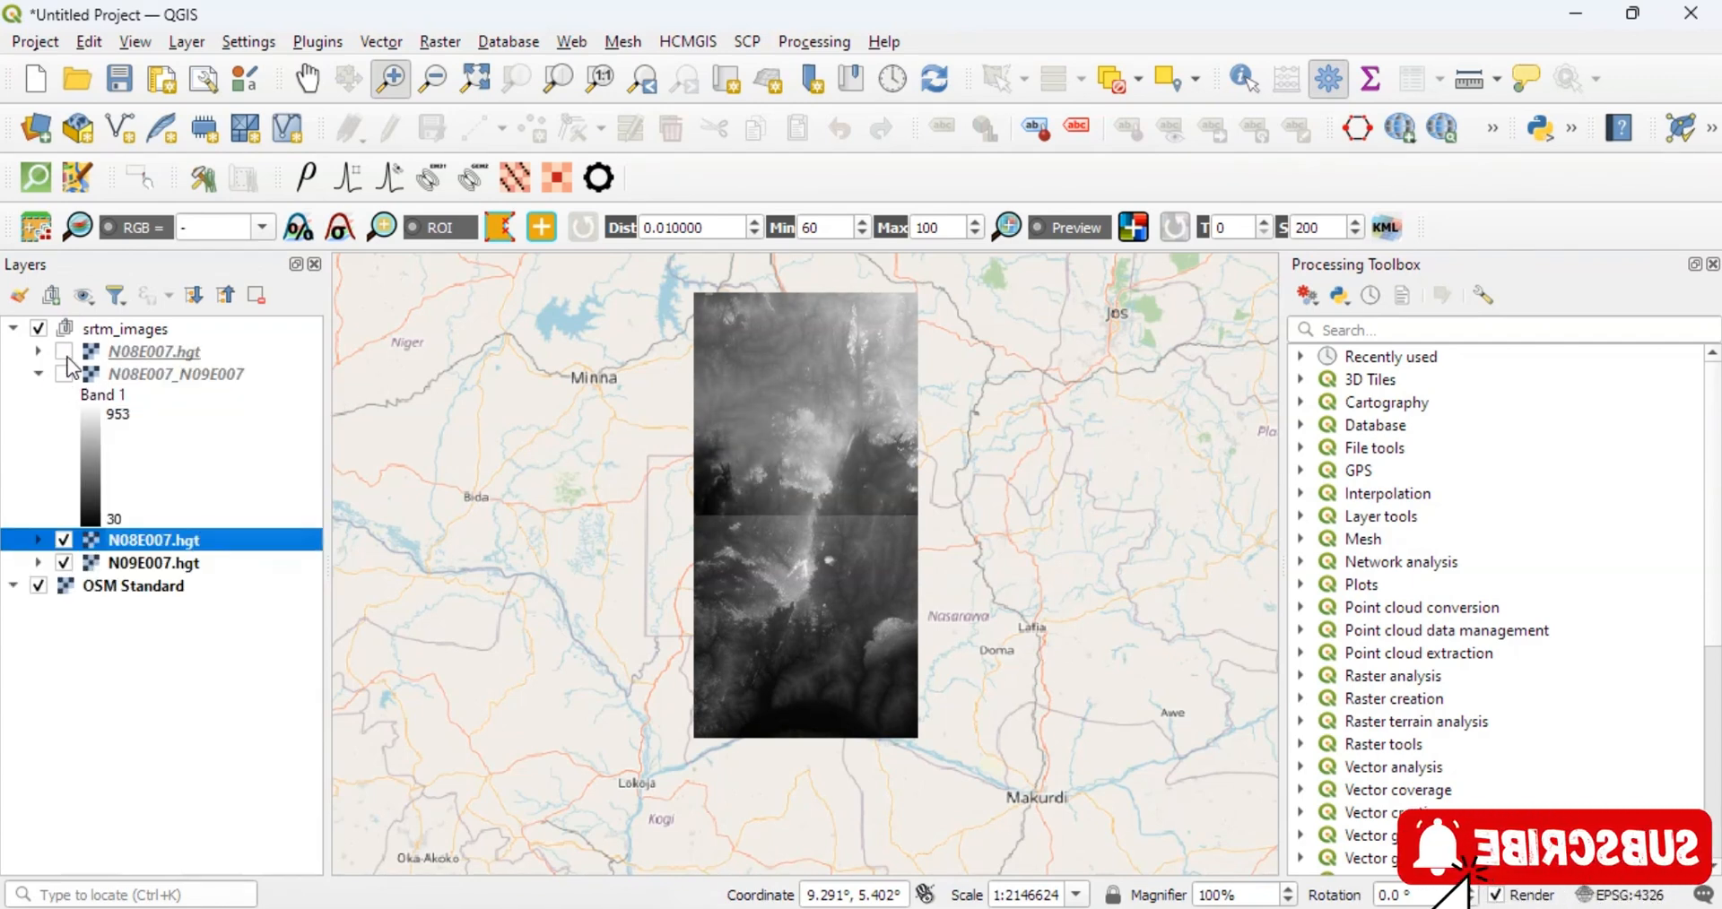
pyautogui.click(64, 563)
pyautogui.click(64, 540)
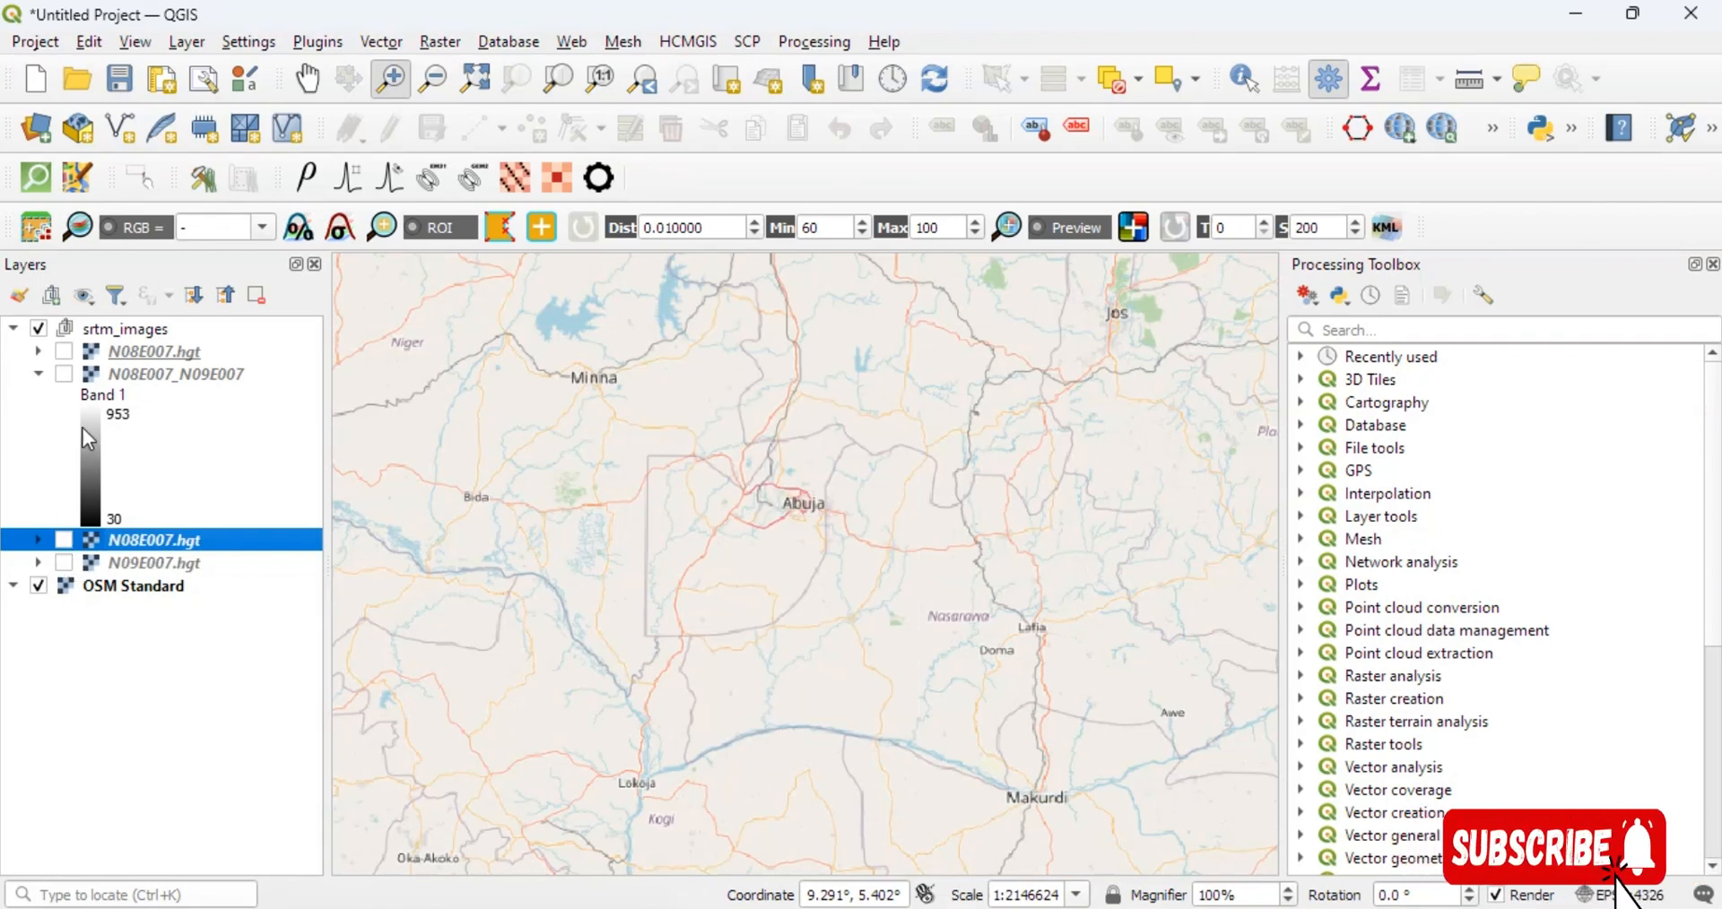
pyautogui.click(64, 375)
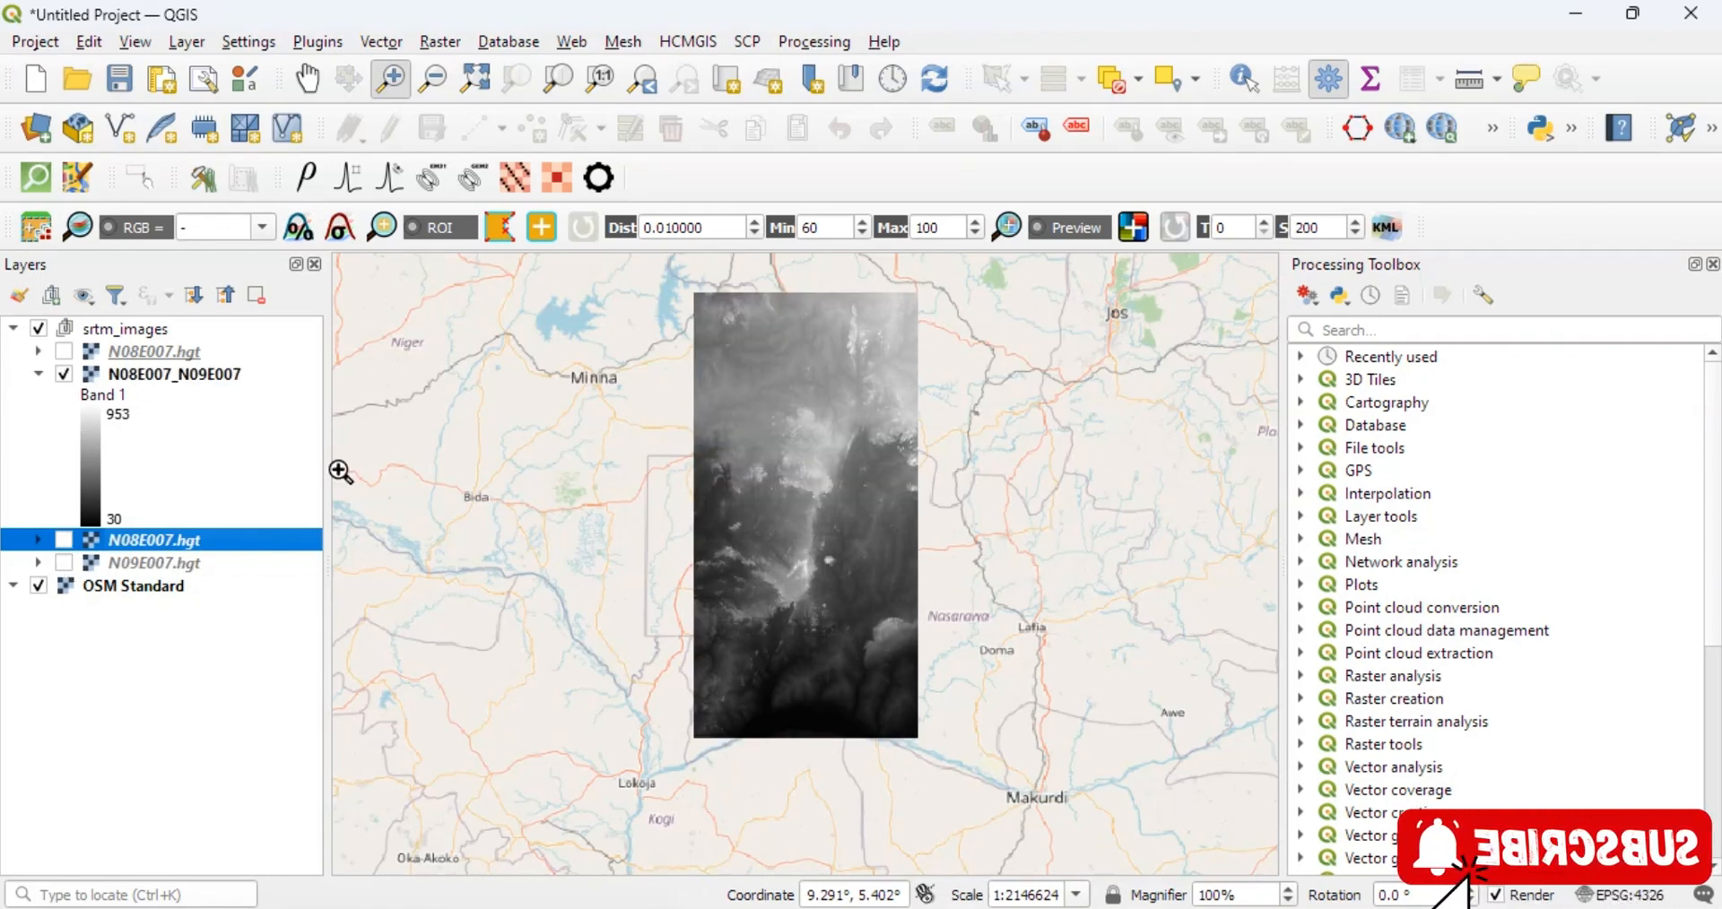
pyautogui.scroll(2, 834, 562)
pyautogui.scroll(-2, 843, 574)
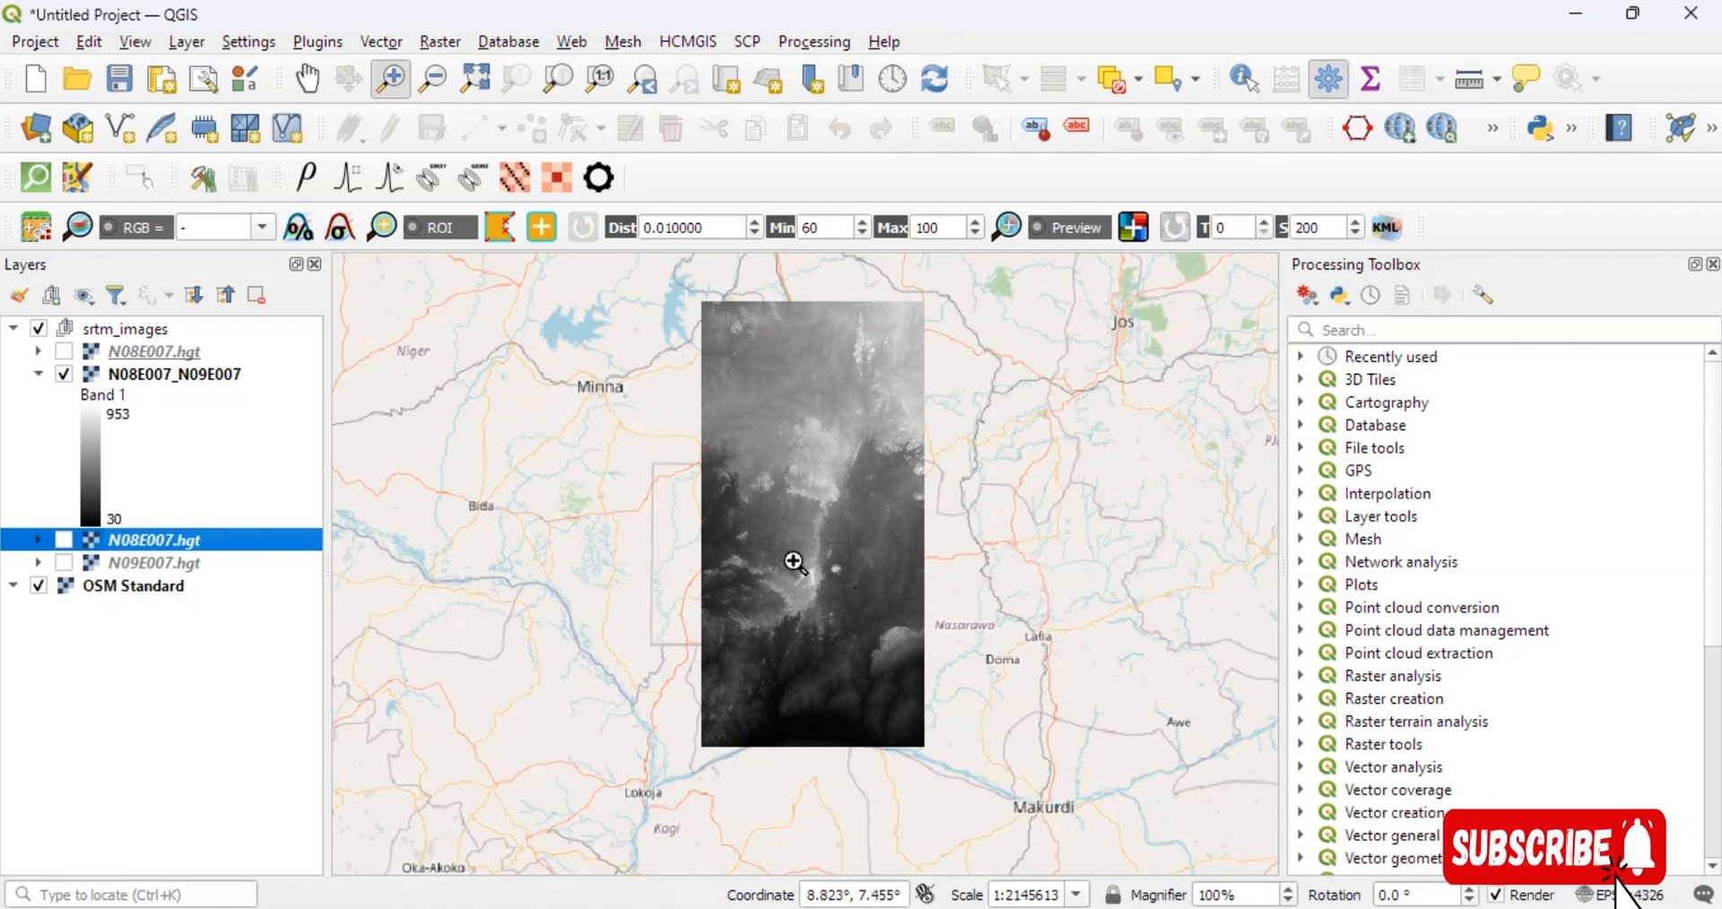
# Step: Hide the N08E007_N09E007 mosaic and show the uppermost N08E007.hgt layer together with N09E007.hgt
pyautogui.click(64, 375)
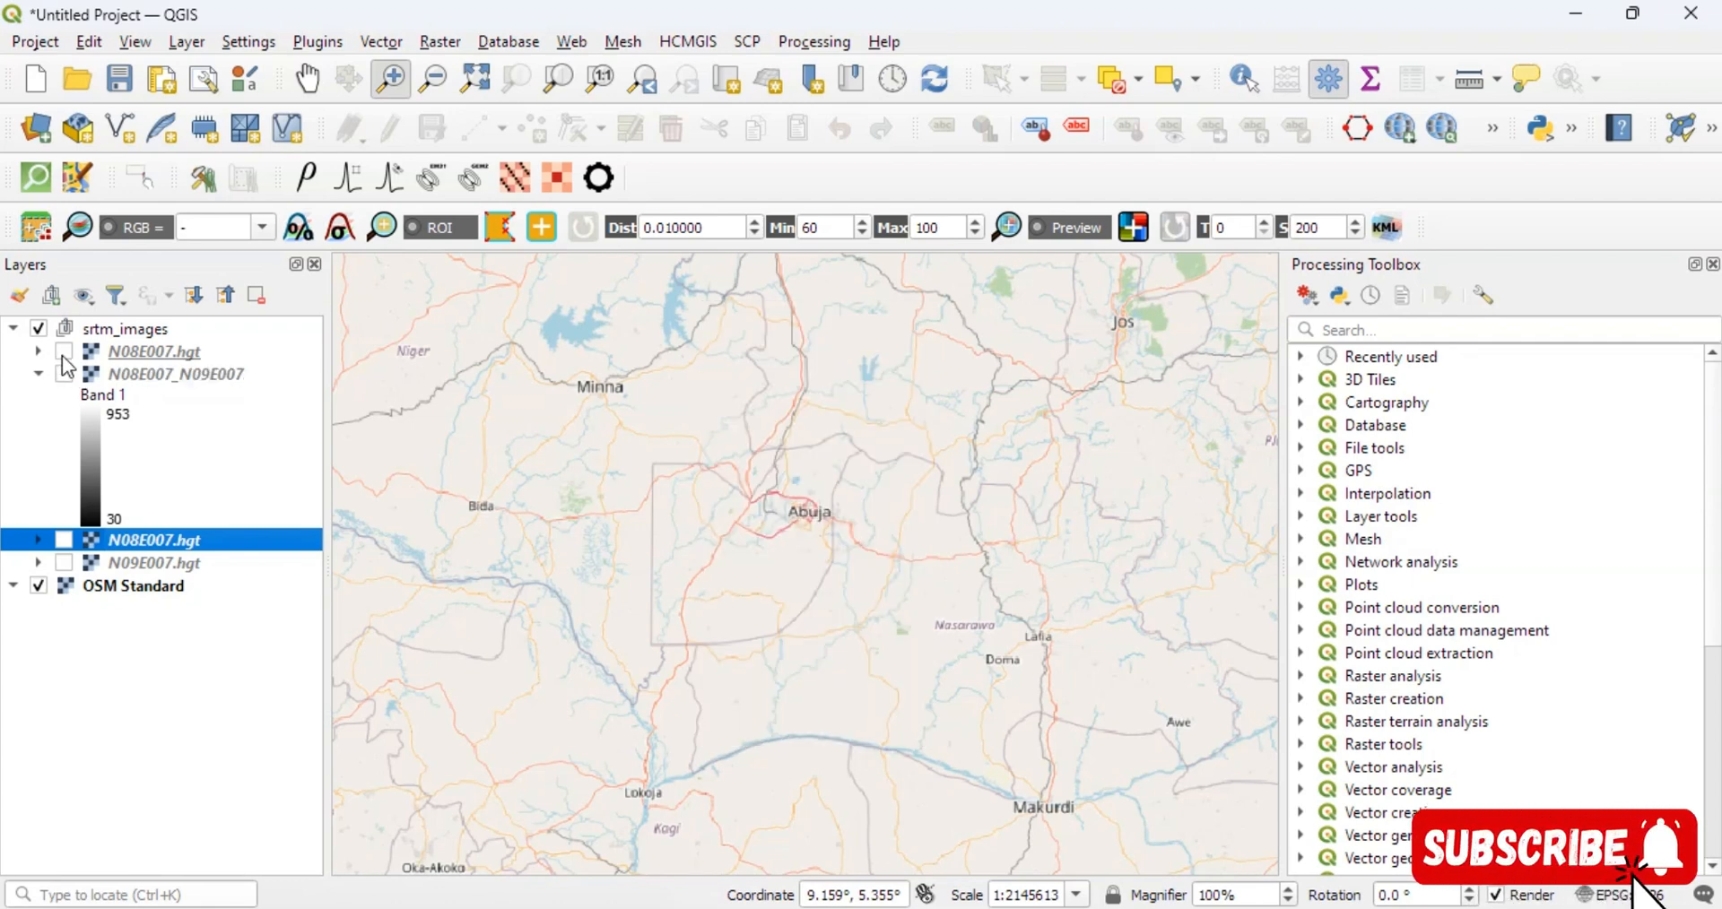
pyautogui.click(63, 352)
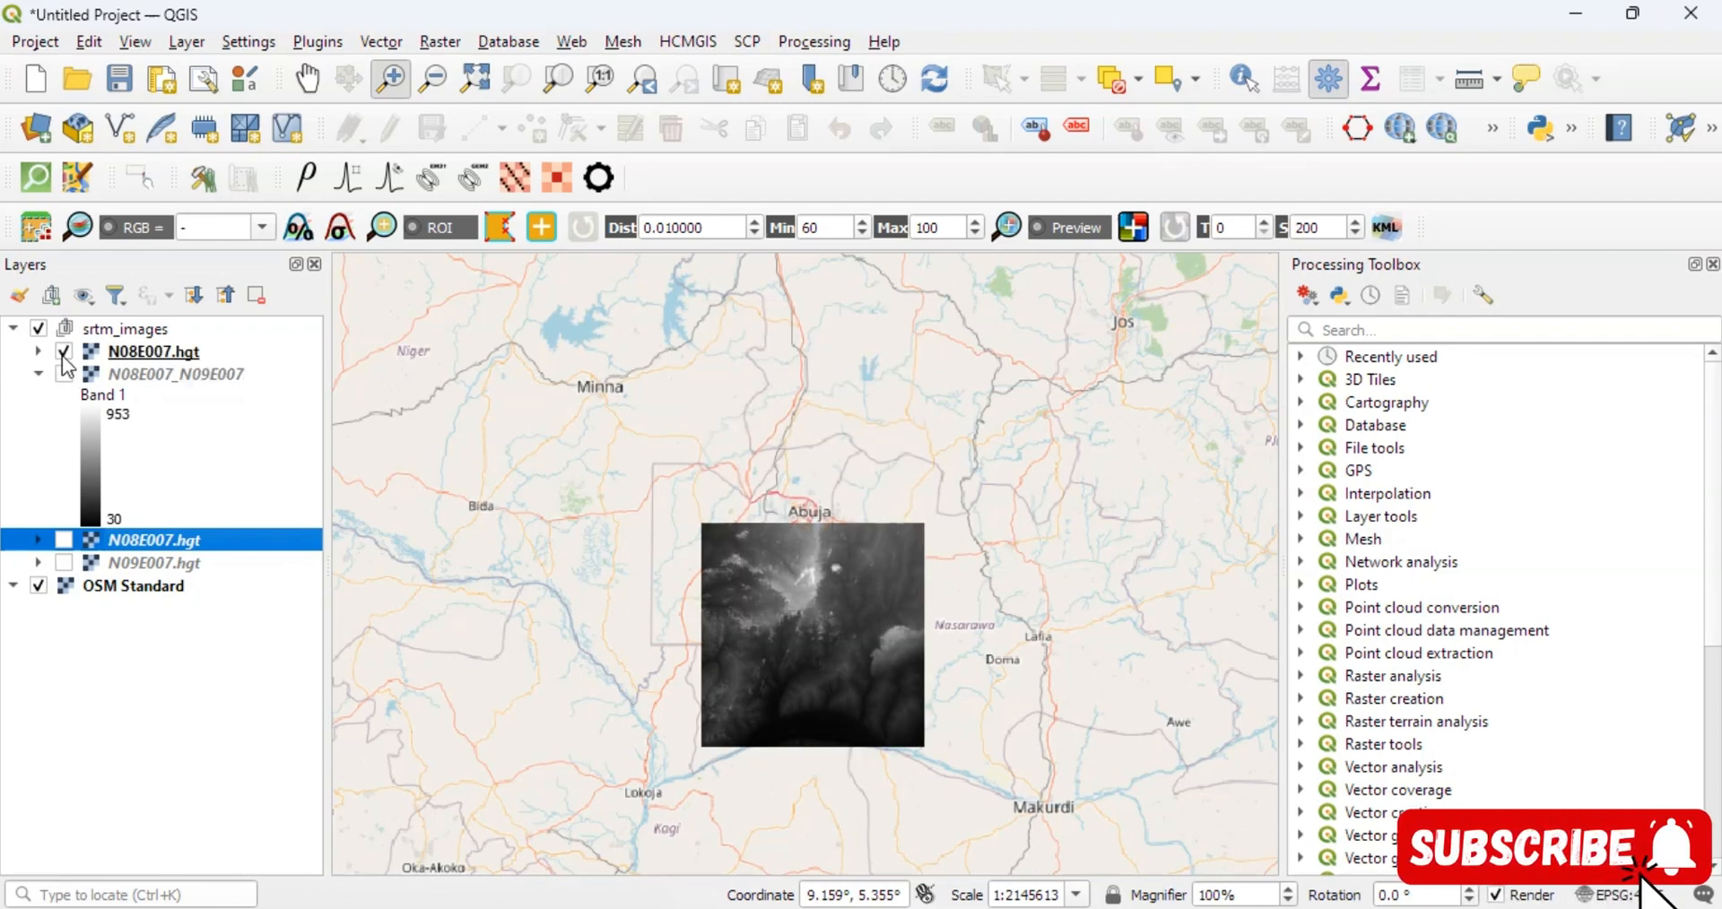
pyautogui.click(64, 563)
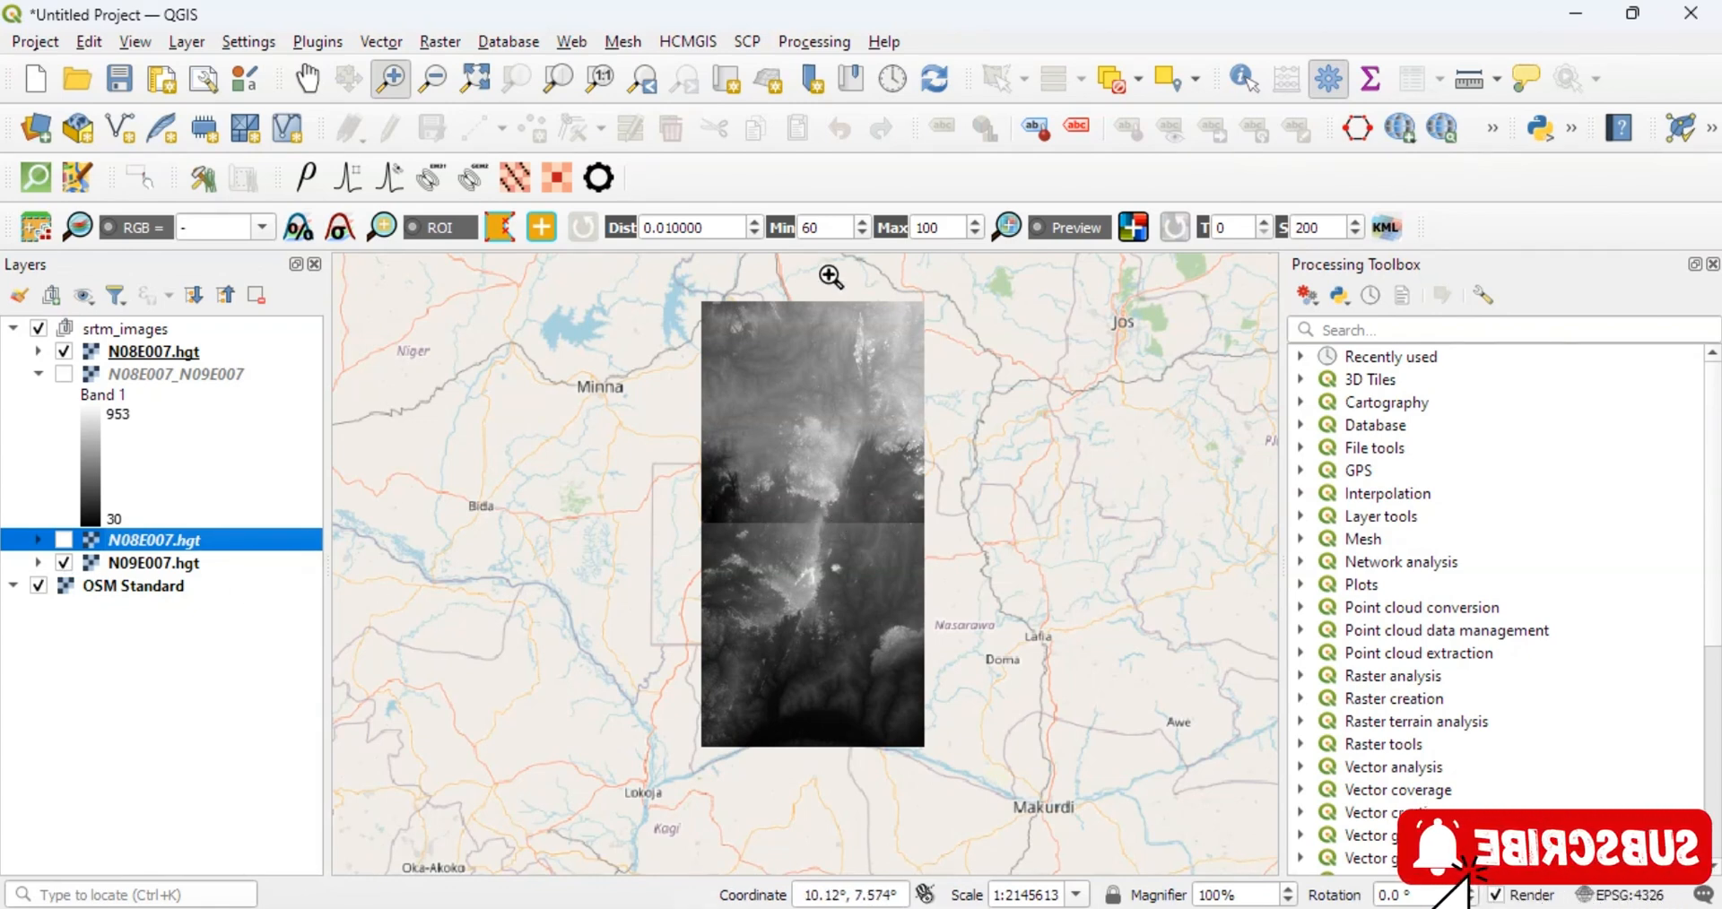
# Step: Merge the N08E007.hgt and N09E007.hgt rasters with the raster Merge tool at its default settings, and close its dialog
pyautogui.click(392, 47)
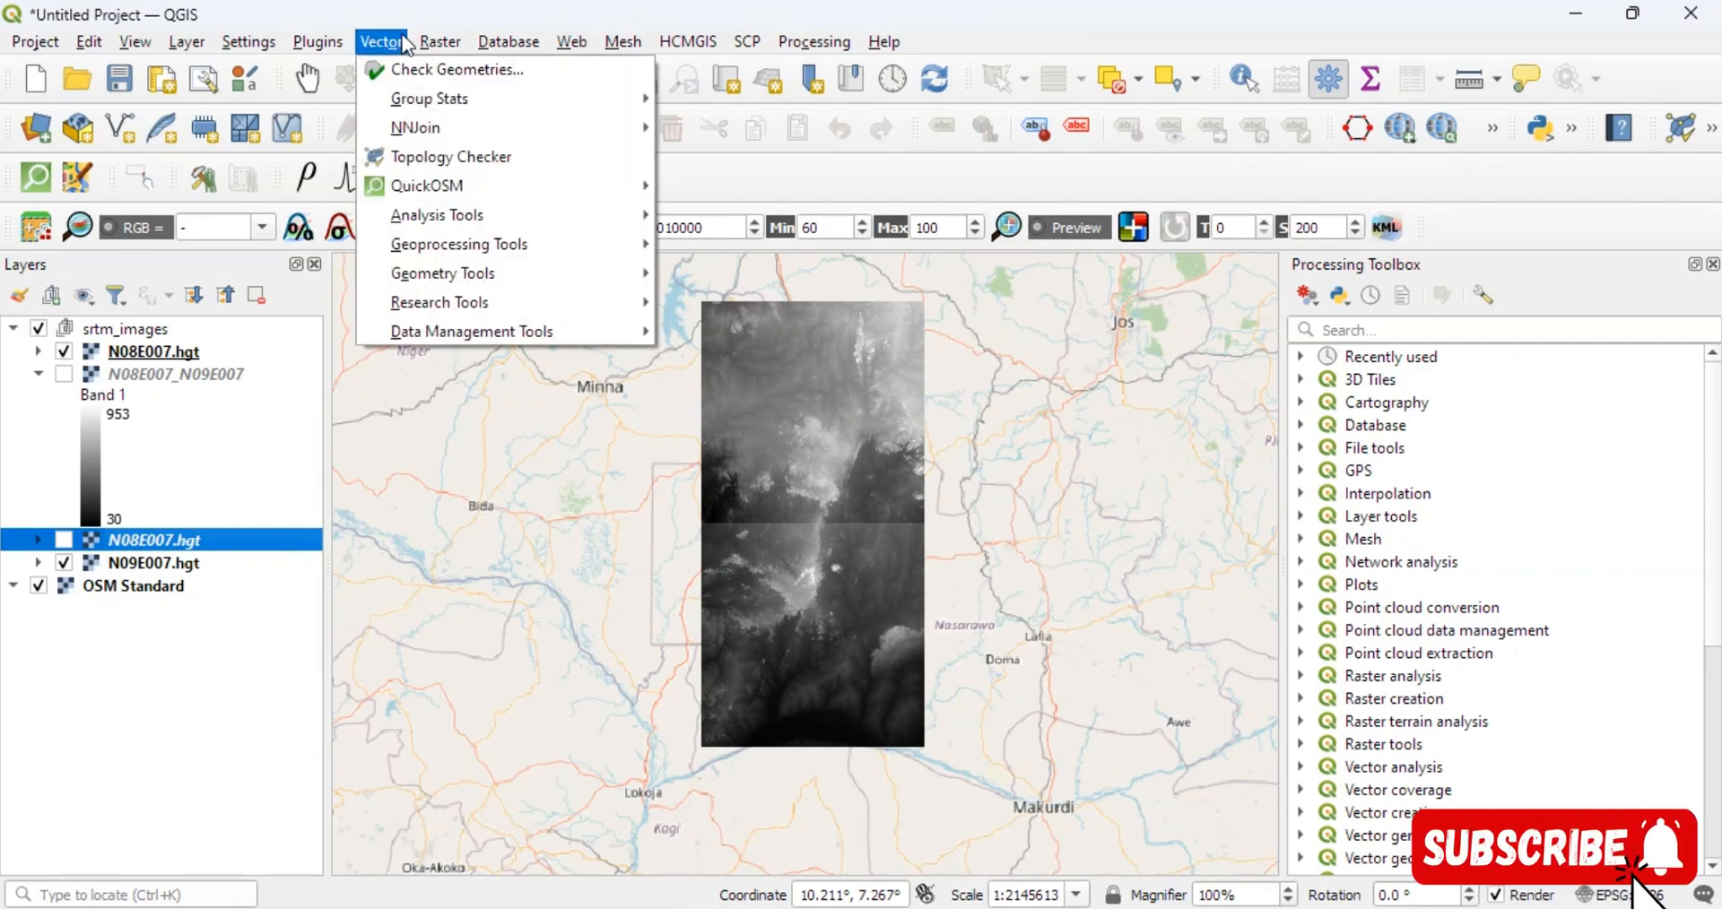
pyautogui.moveTo(452, 49)
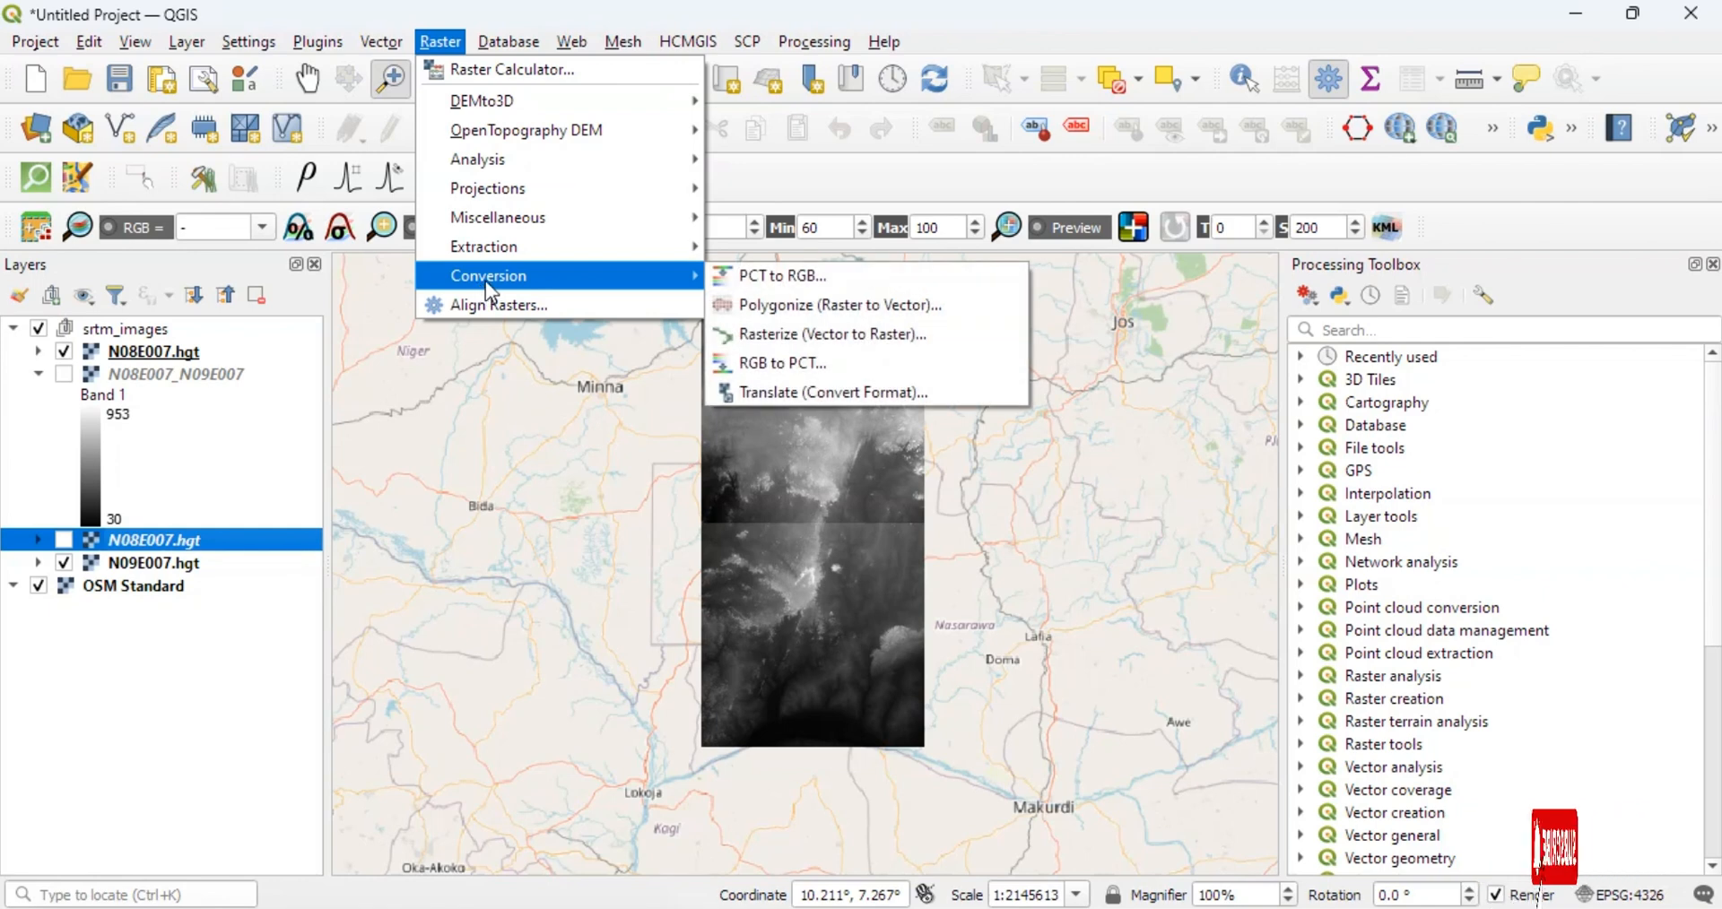
pyautogui.moveTo(541, 218)
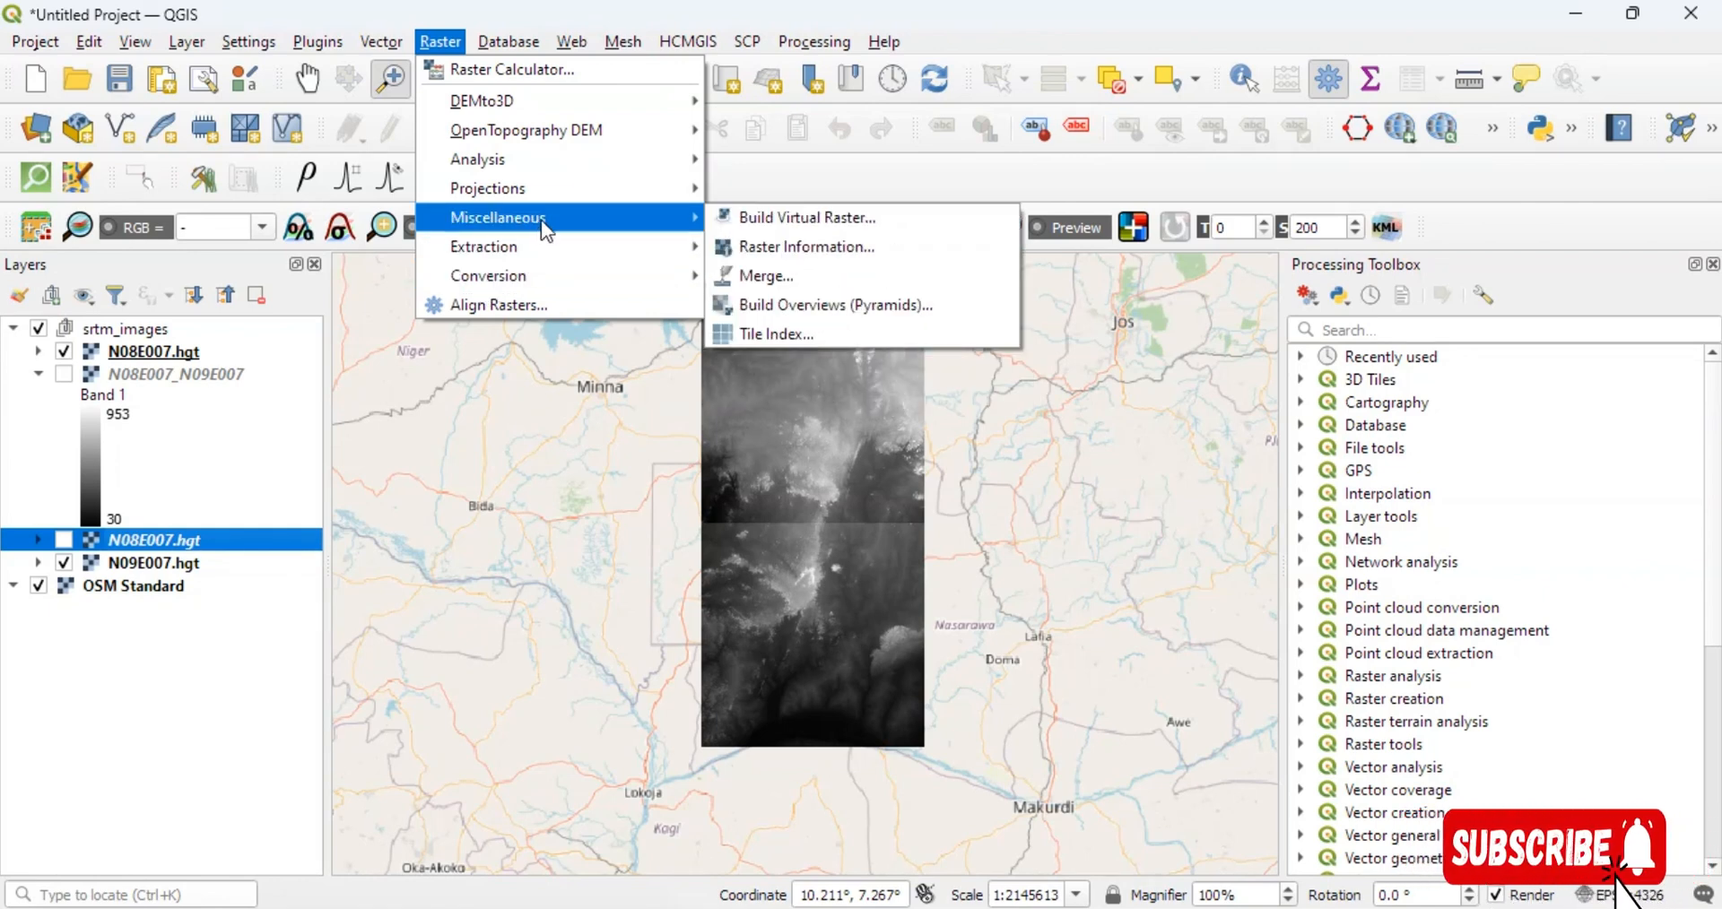
pyautogui.click(771, 276)
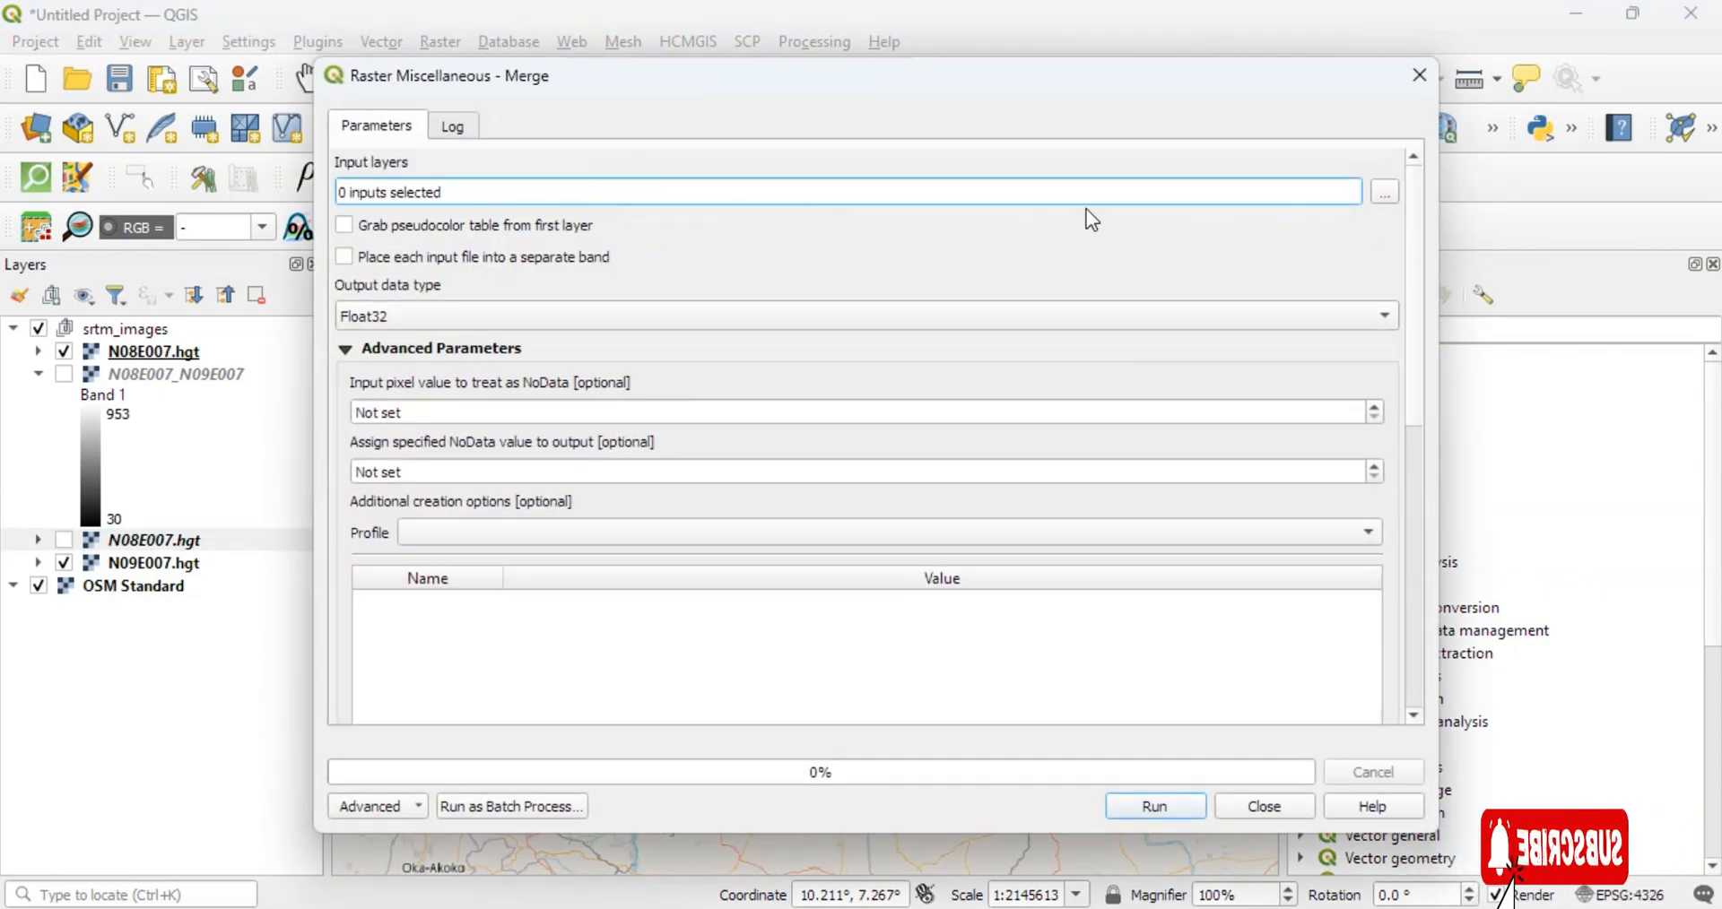
pyautogui.click(1384, 191)
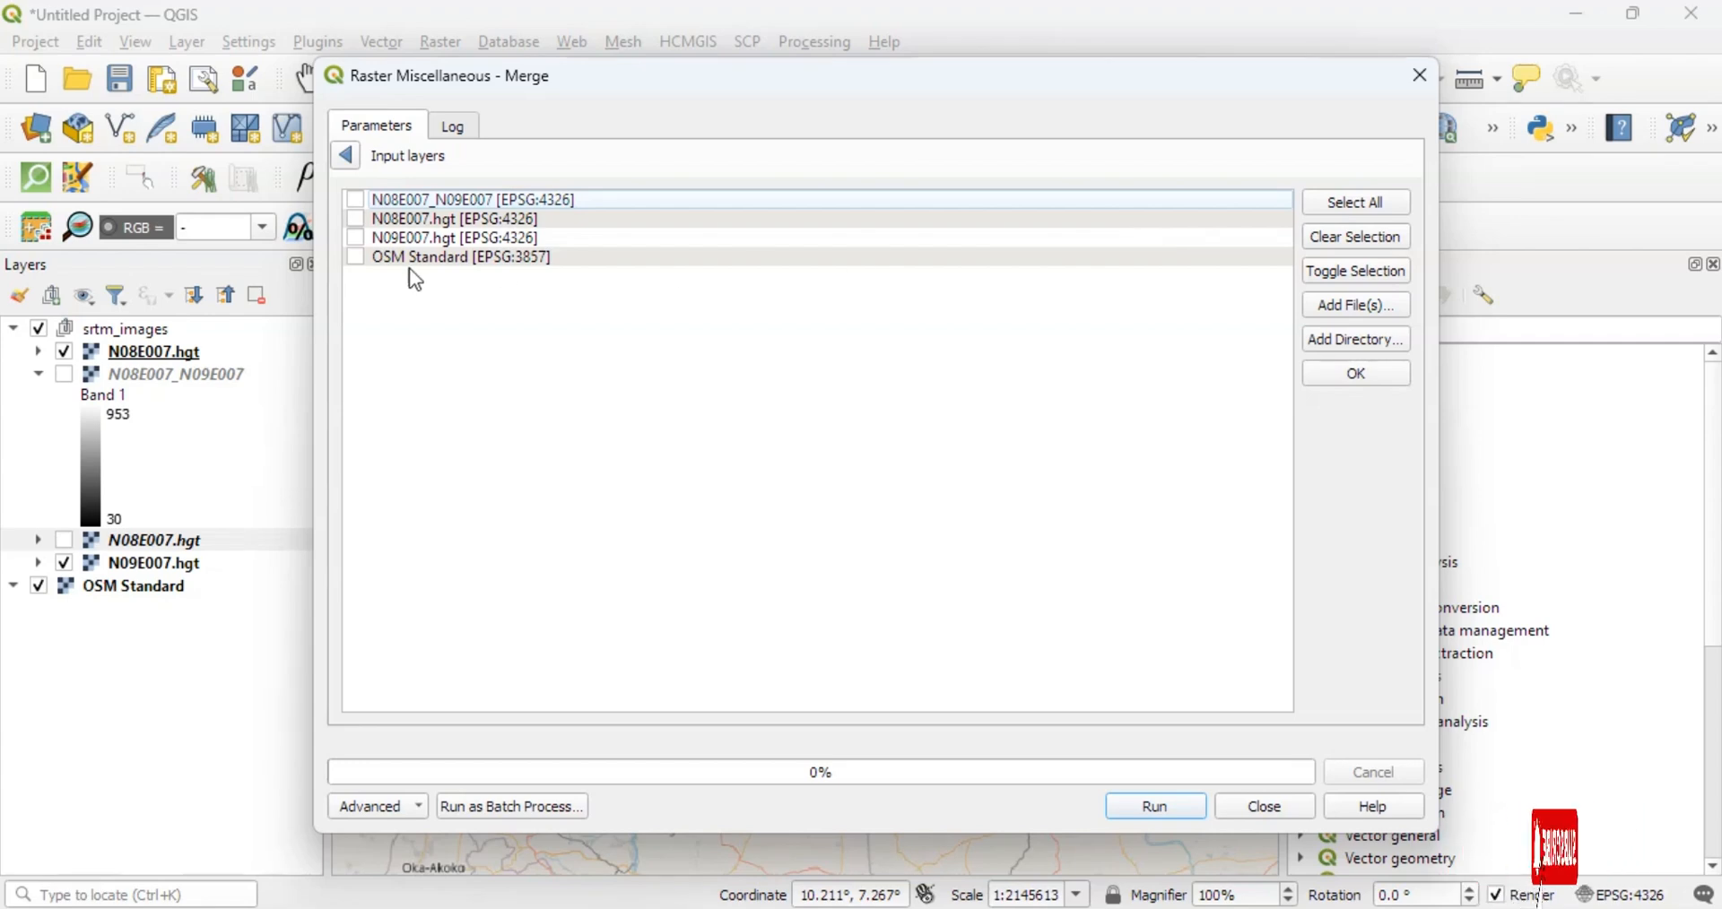
pyautogui.click(357, 238)
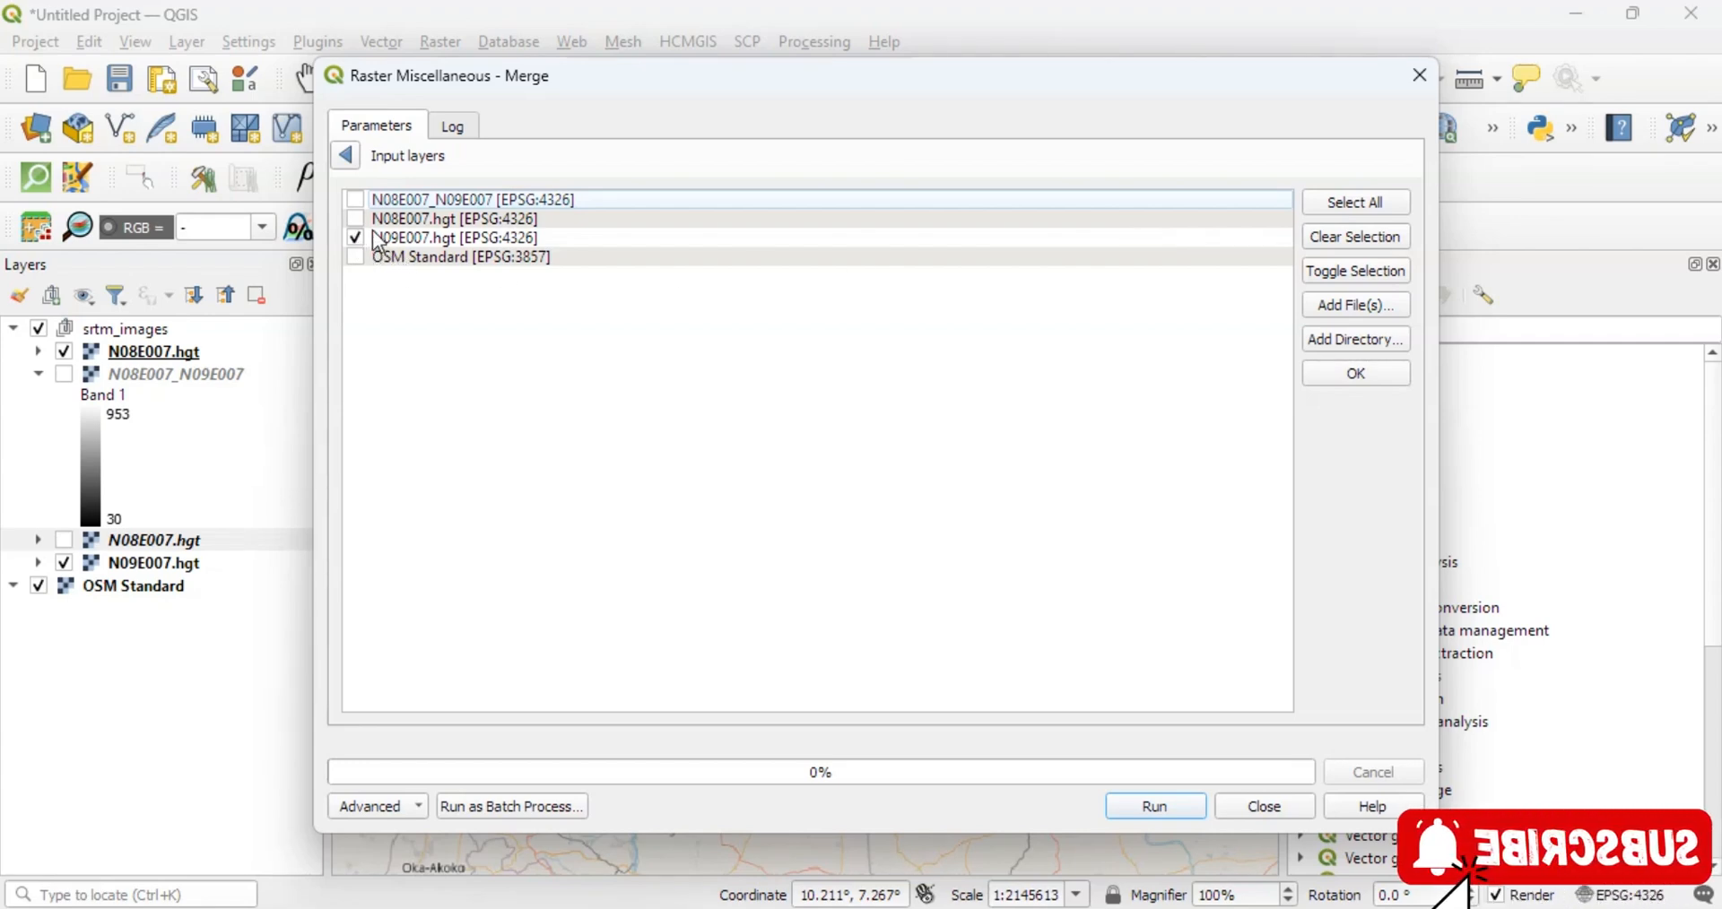
pyautogui.click(364, 227)
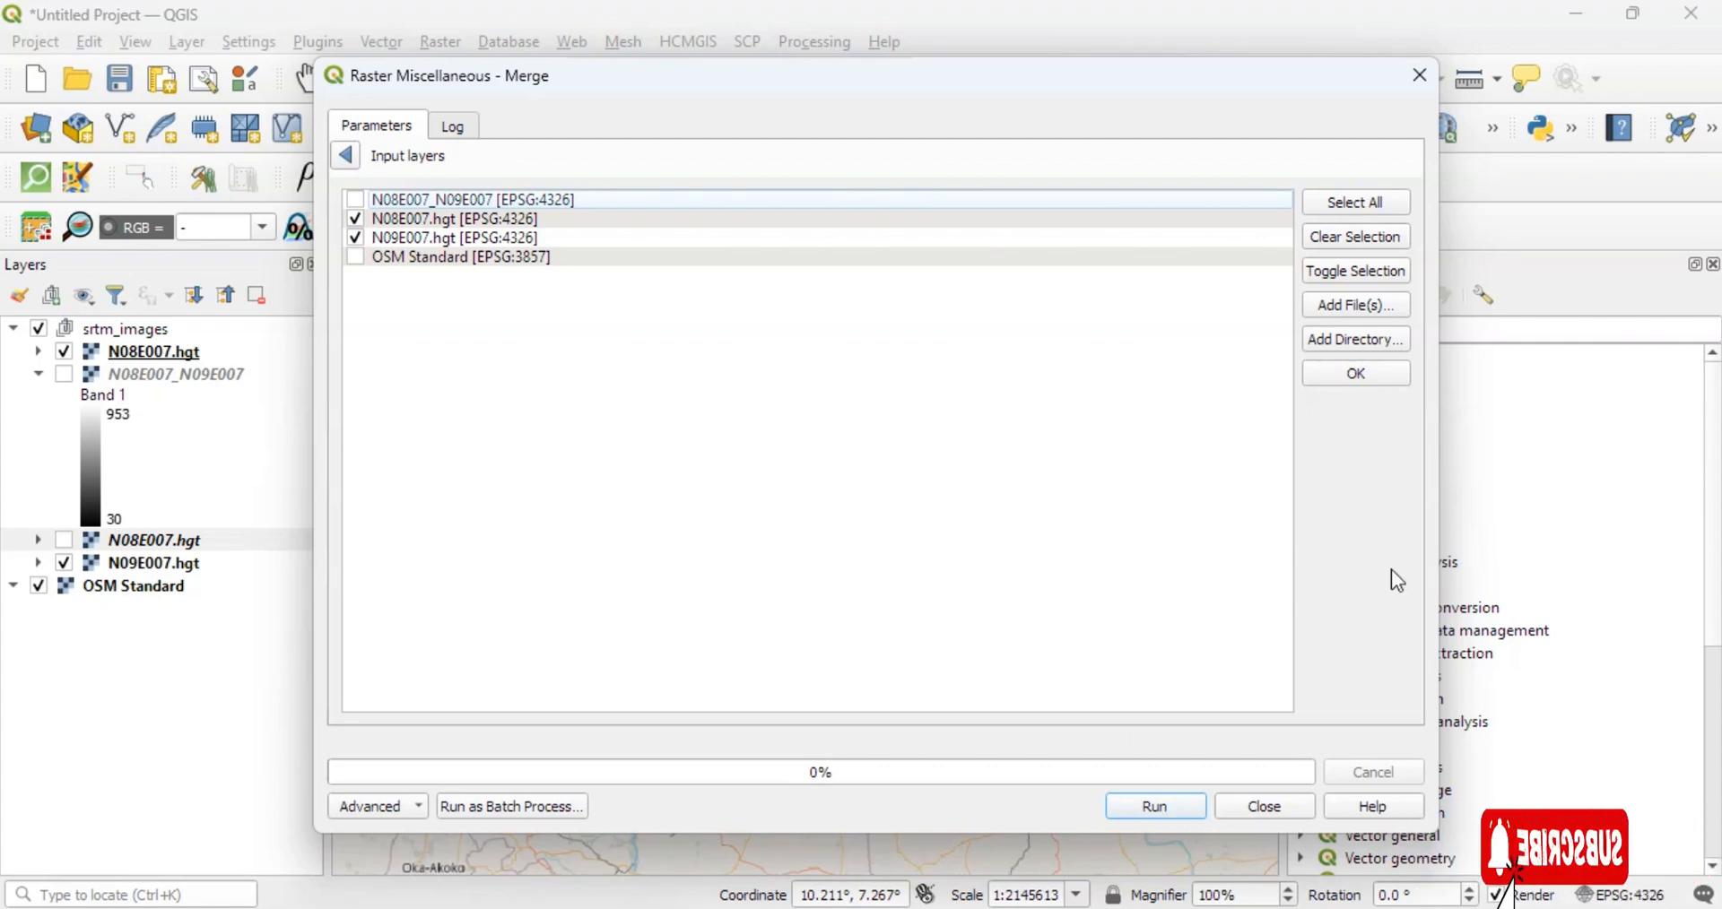
pyautogui.click(1372, 373)
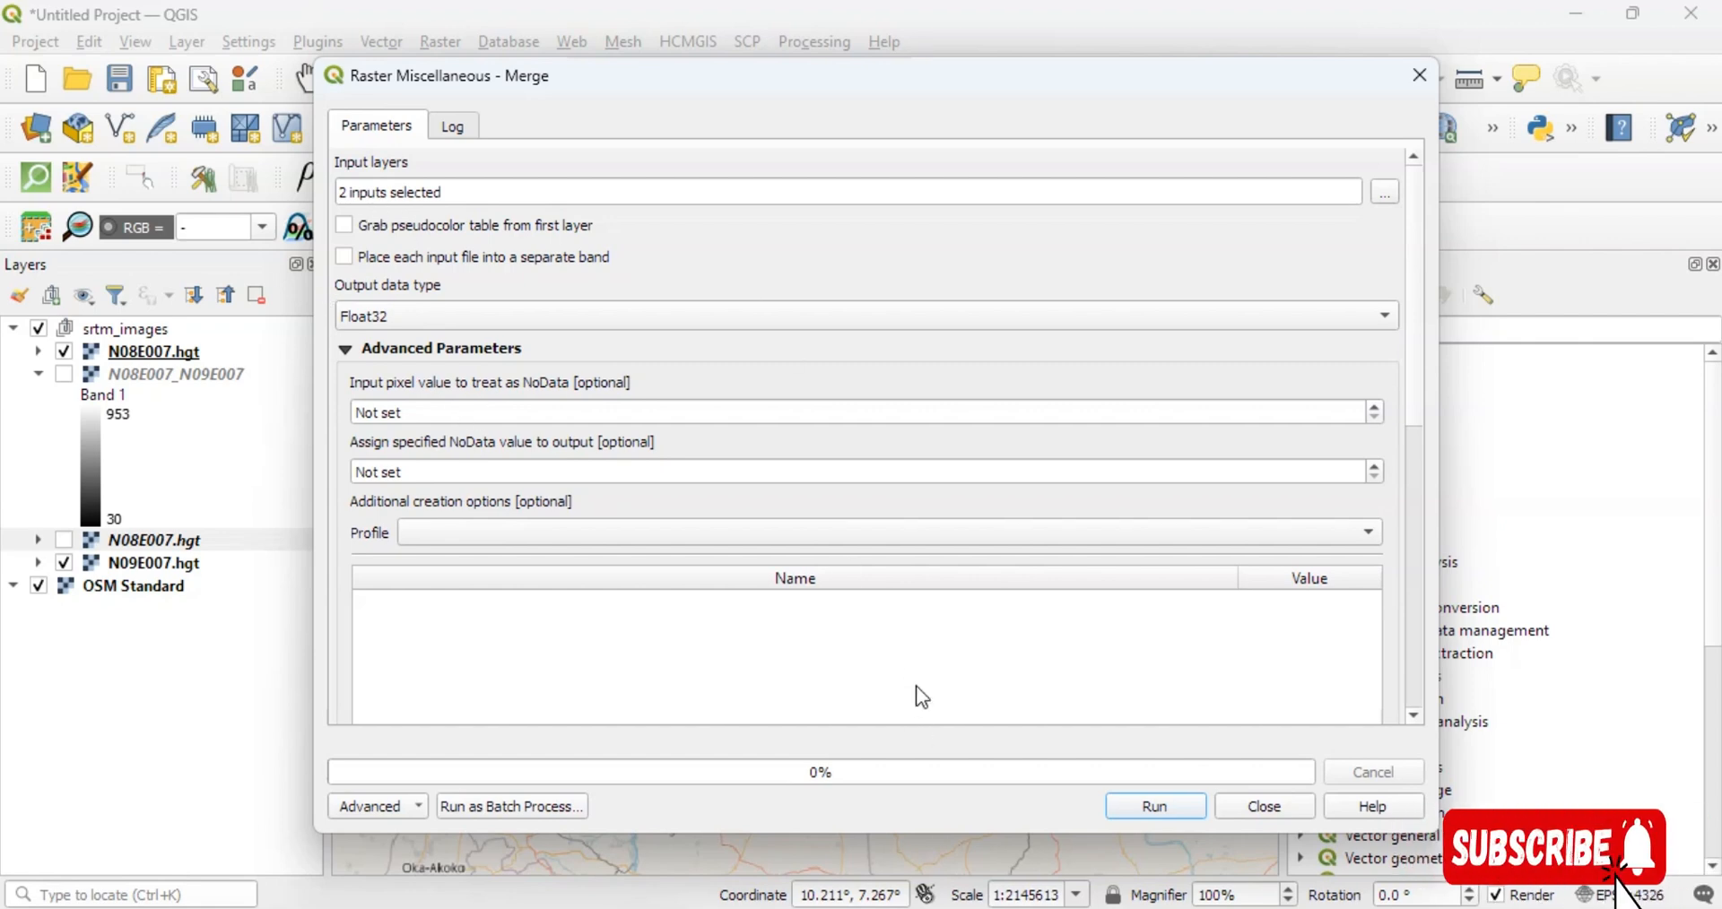
pyautogui.click(1156, 806)
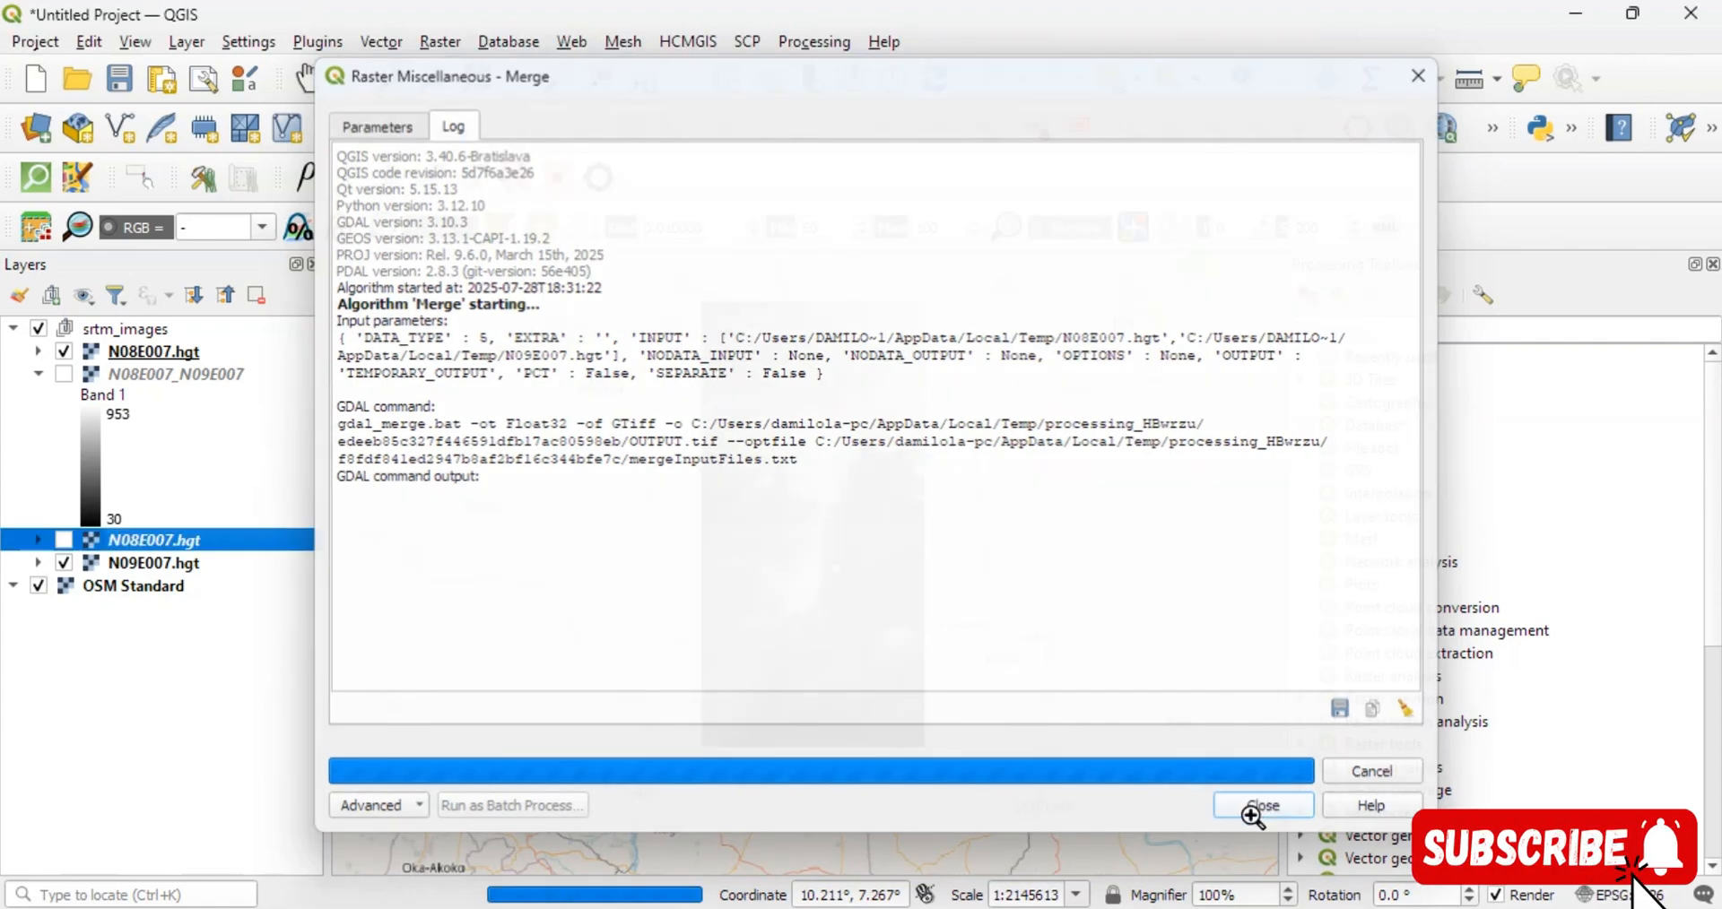
pyautogui.click(1255, 812)
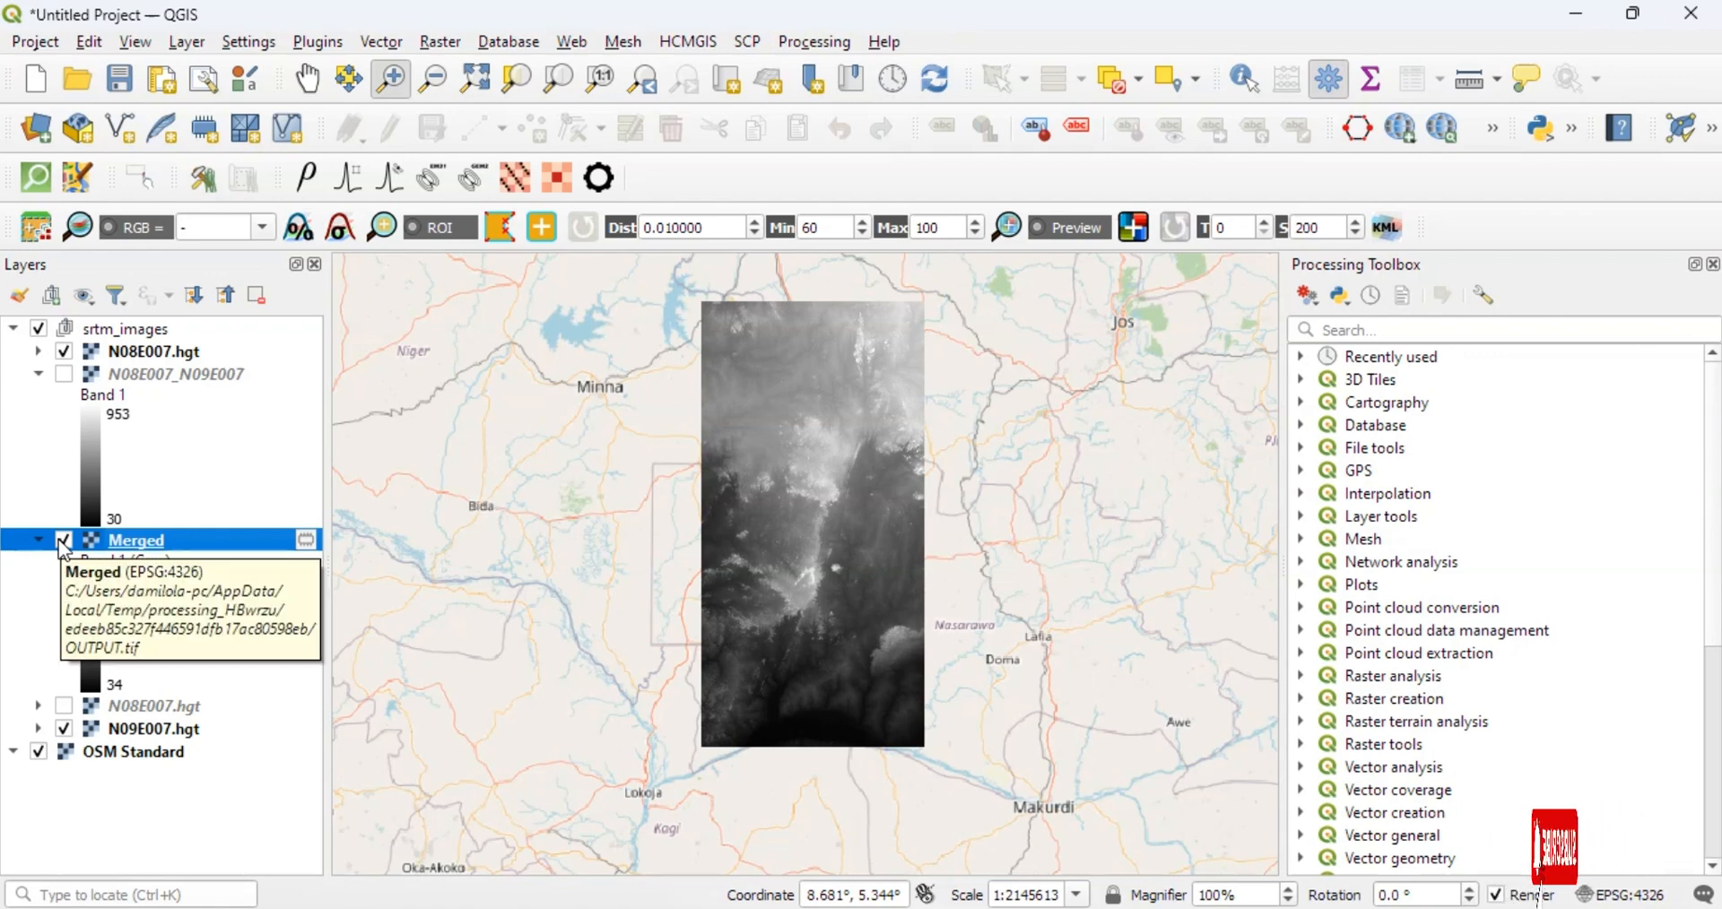
# Step: Hide the N08E007.hgt and N09E007.hgt source tiles, and toggle the Merged layer's visibility to check its coverage
pyautogui.click(62, 351)
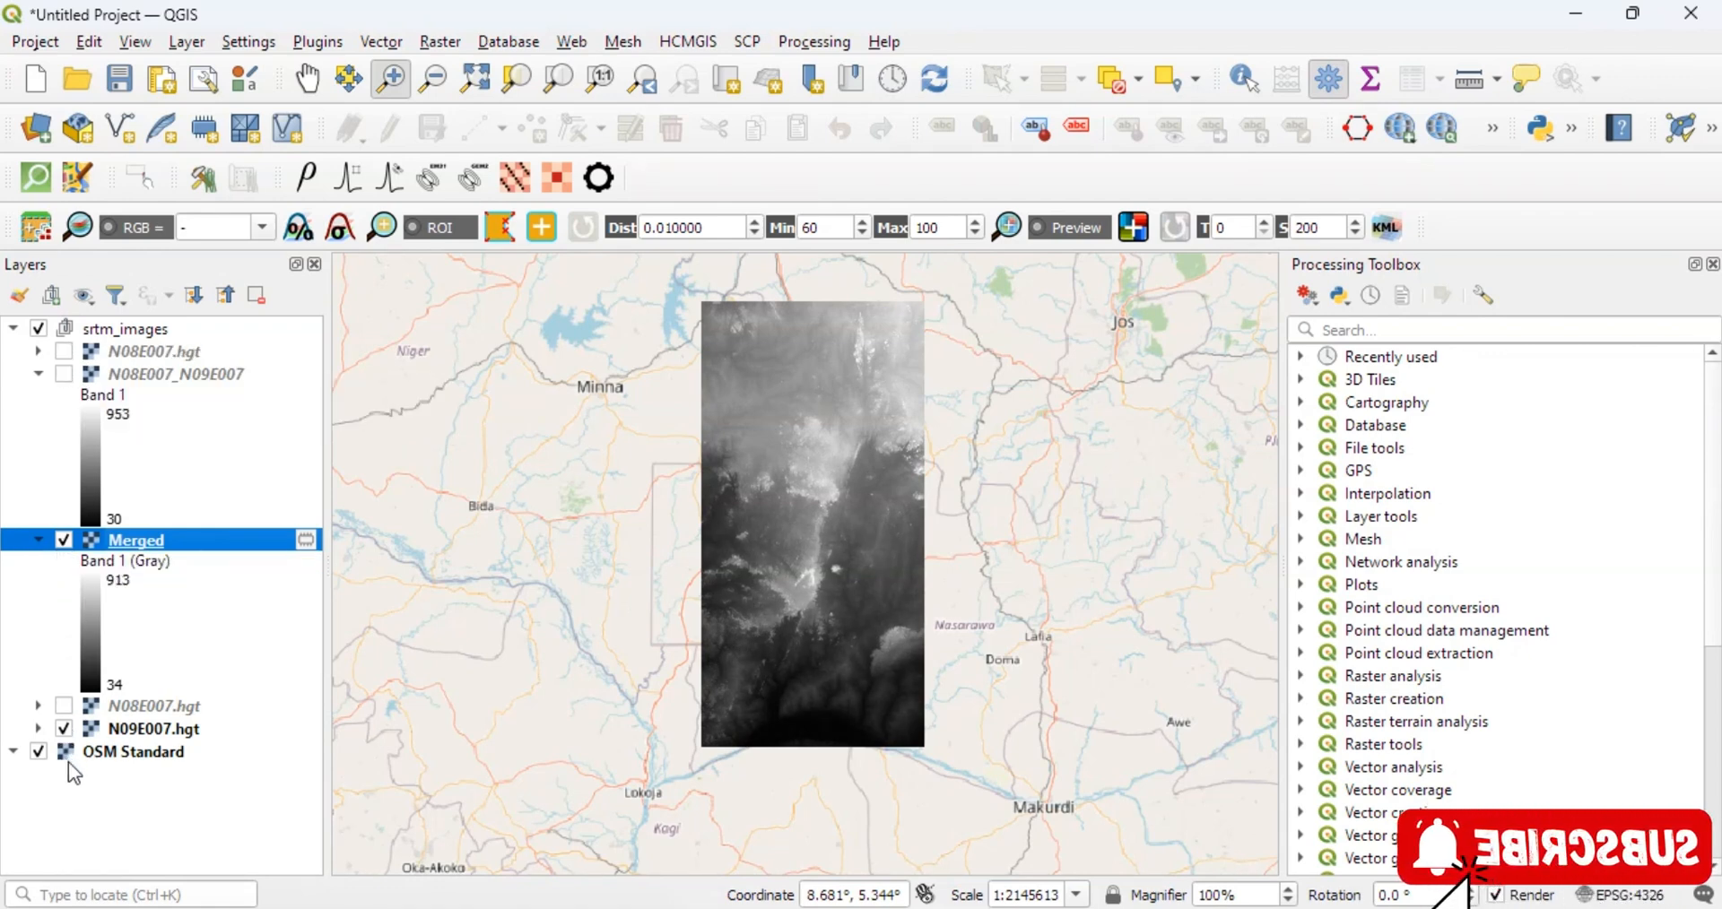
pyautogui.click(63, 729)
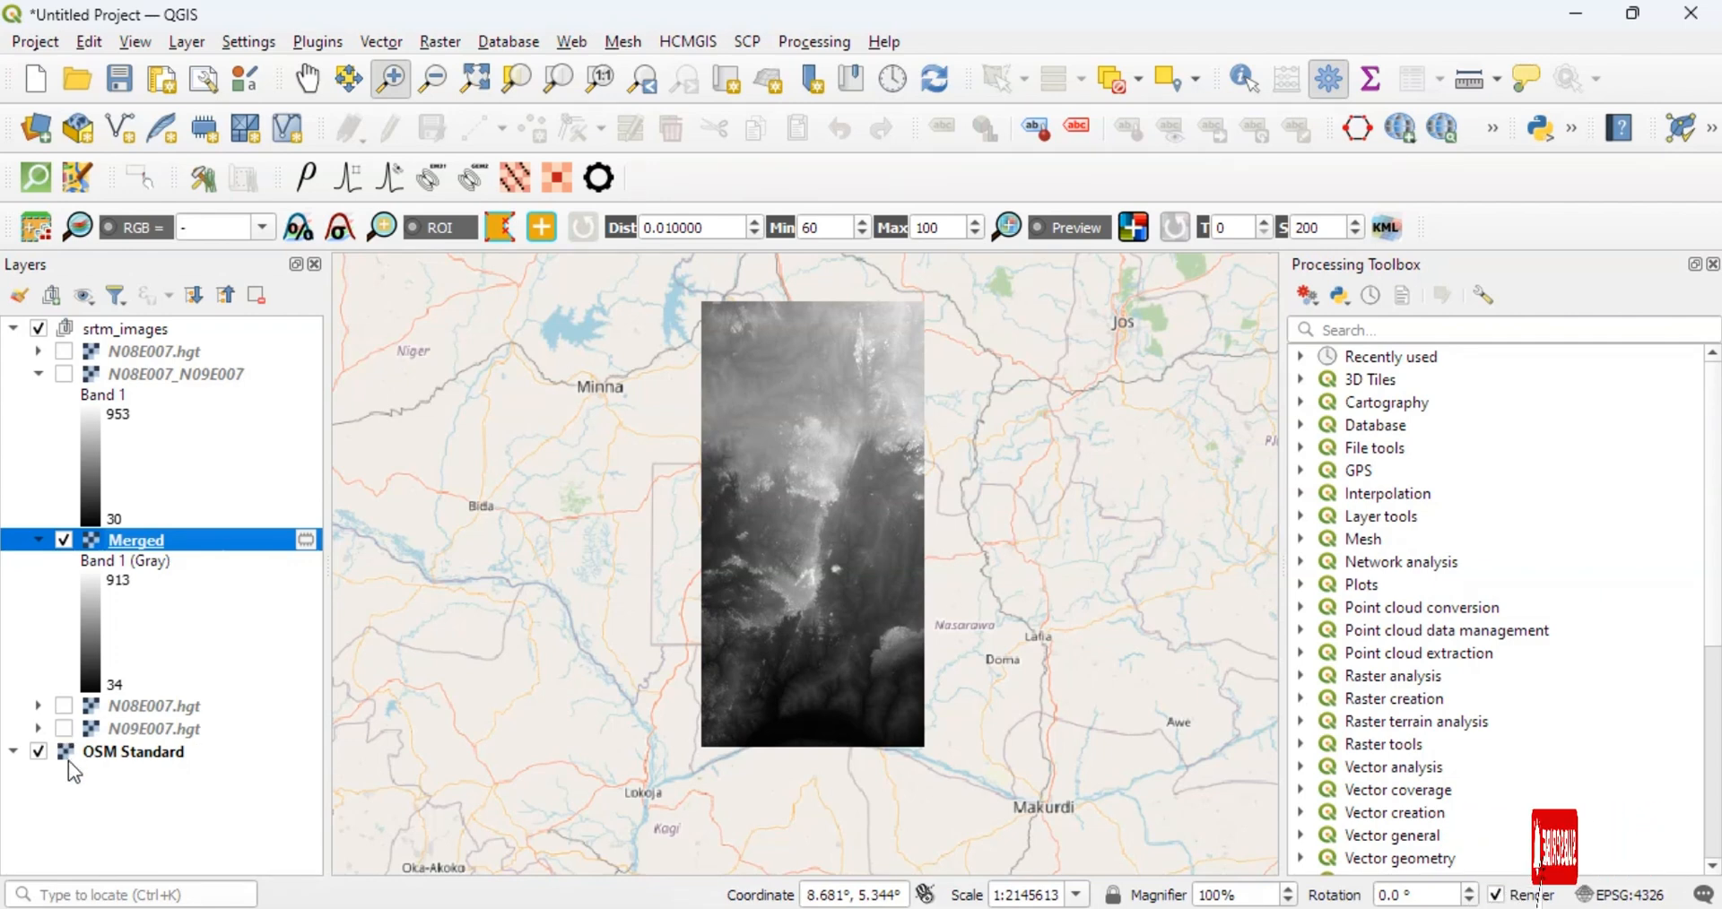
pyautogui.click(64, 539)
pyautogui.click(64, 539)
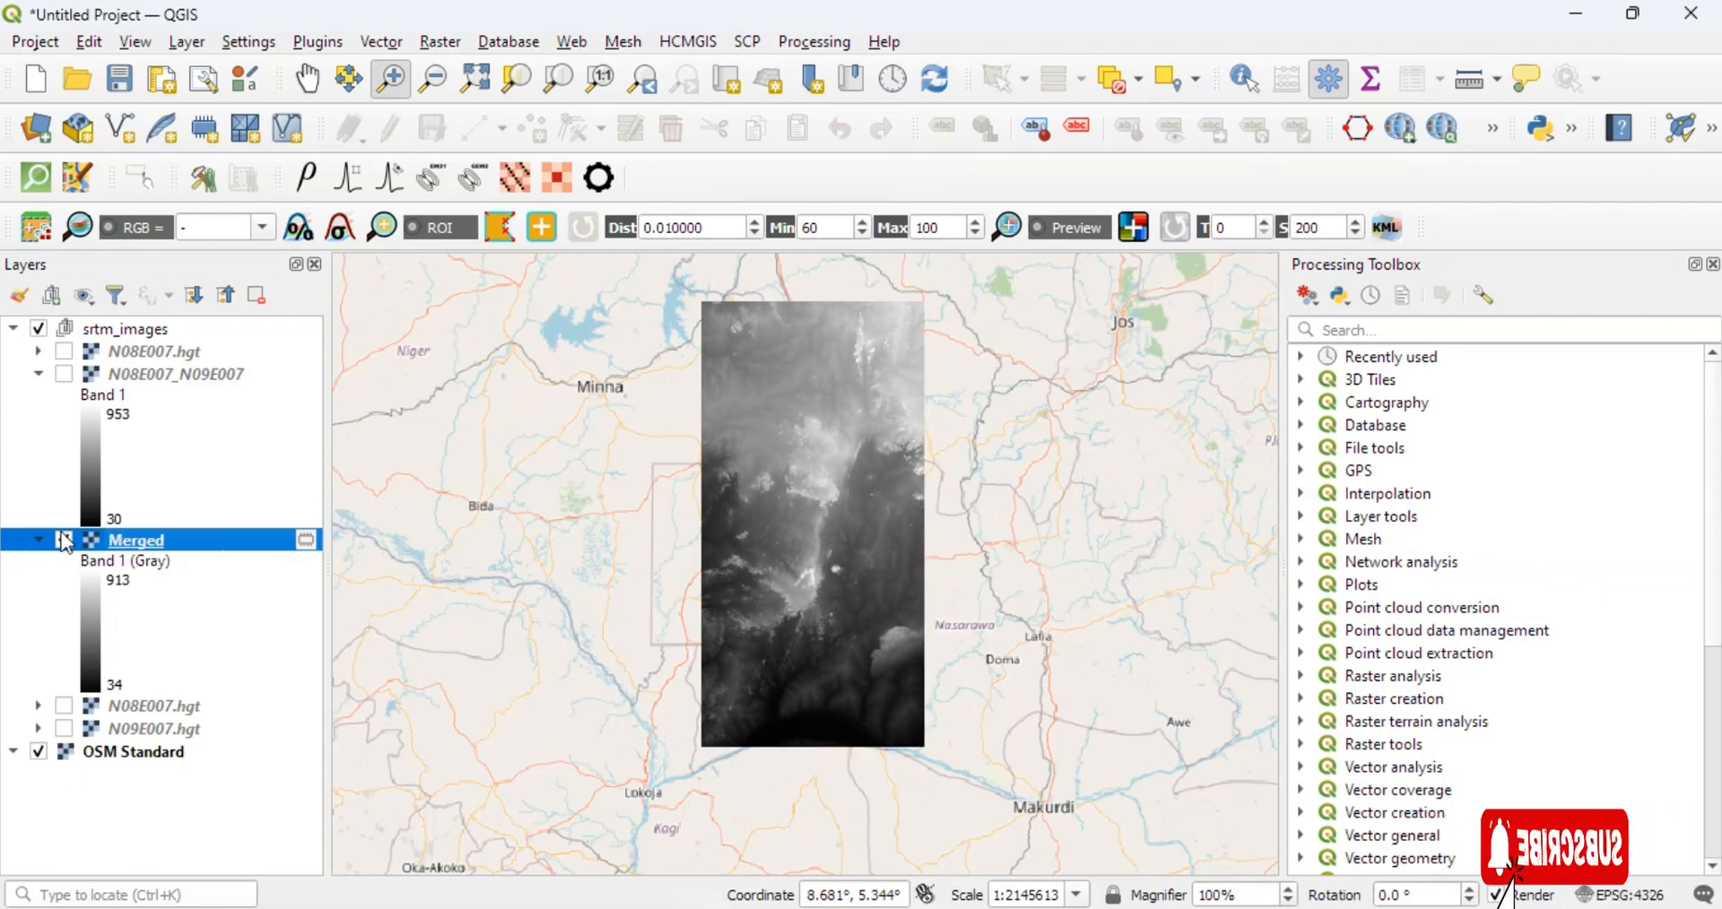
# Step: Examine the Merged raster up close for continuous terrain detail across the joined tiles
pyautogui.click(814, 540)
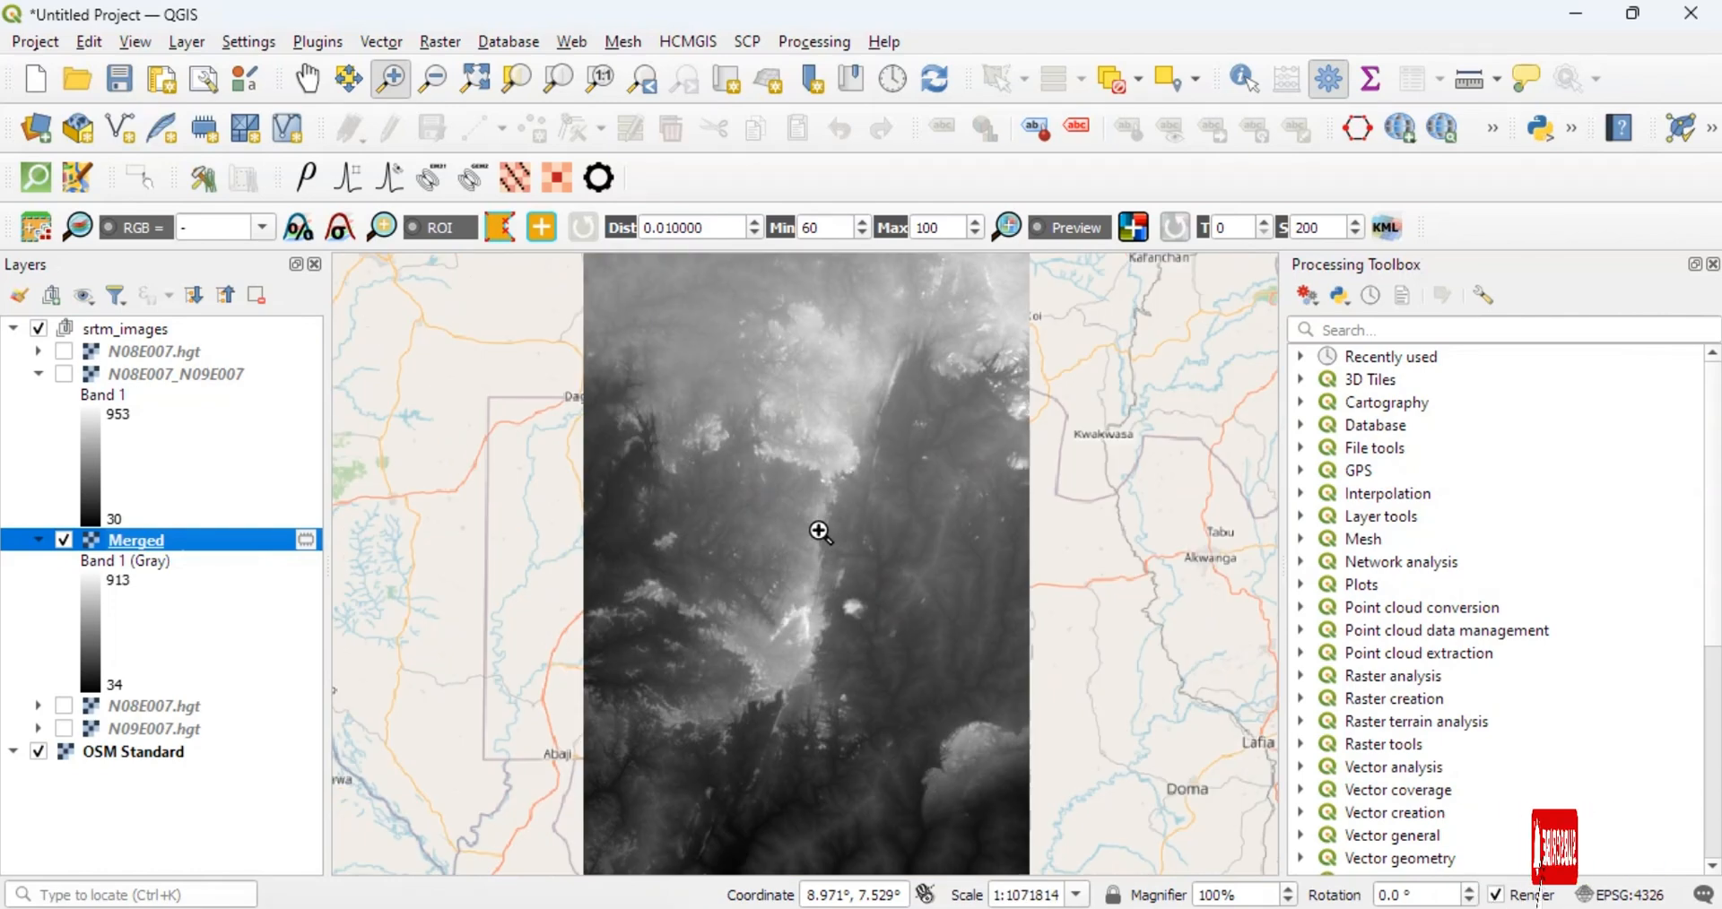
pyautogui.click(776, 660)
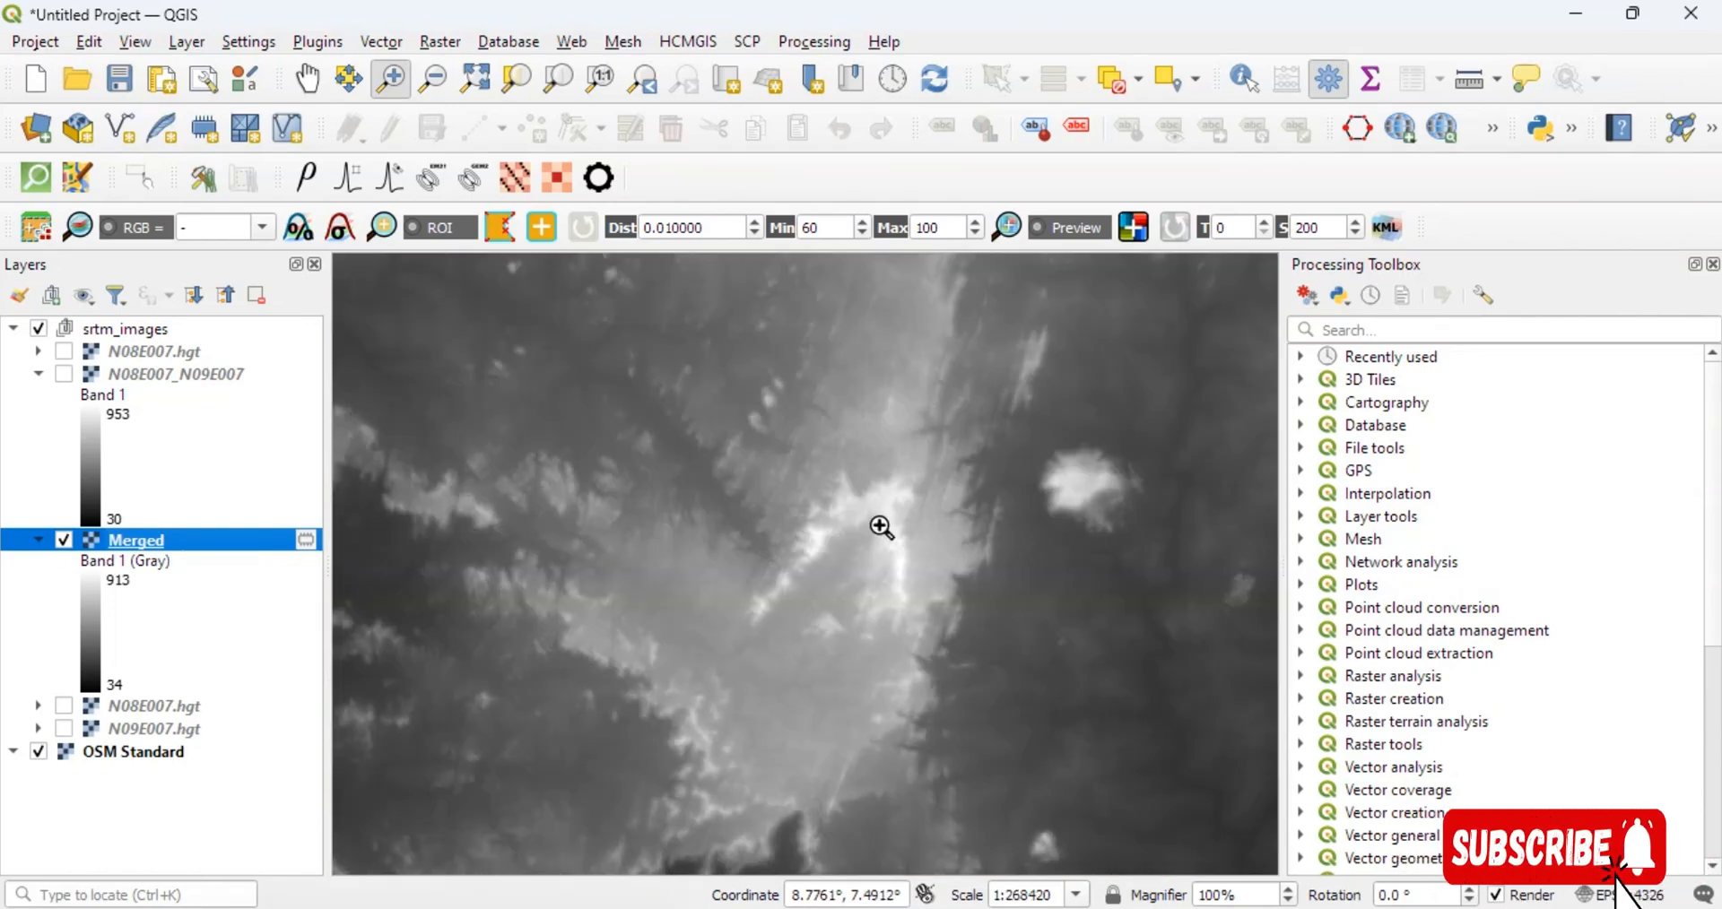
pyautogui.scroll(-1, 897, 520)
pyautogui.scroll(2, 895, 350)
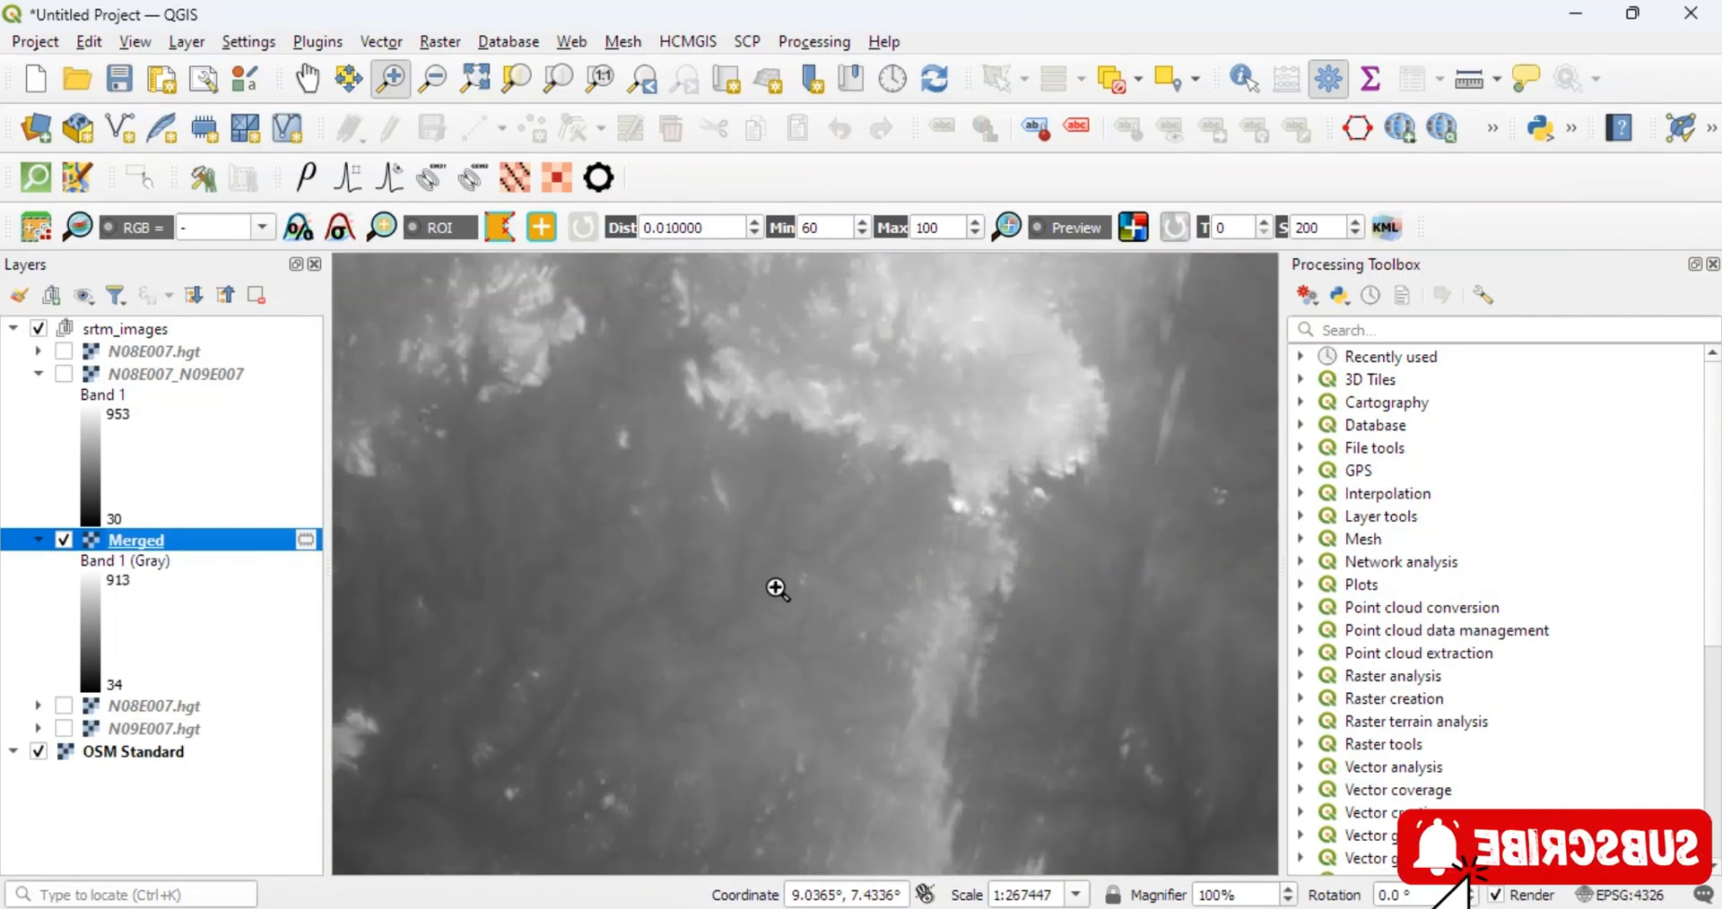
pyautogui.rightClick(122, 542)
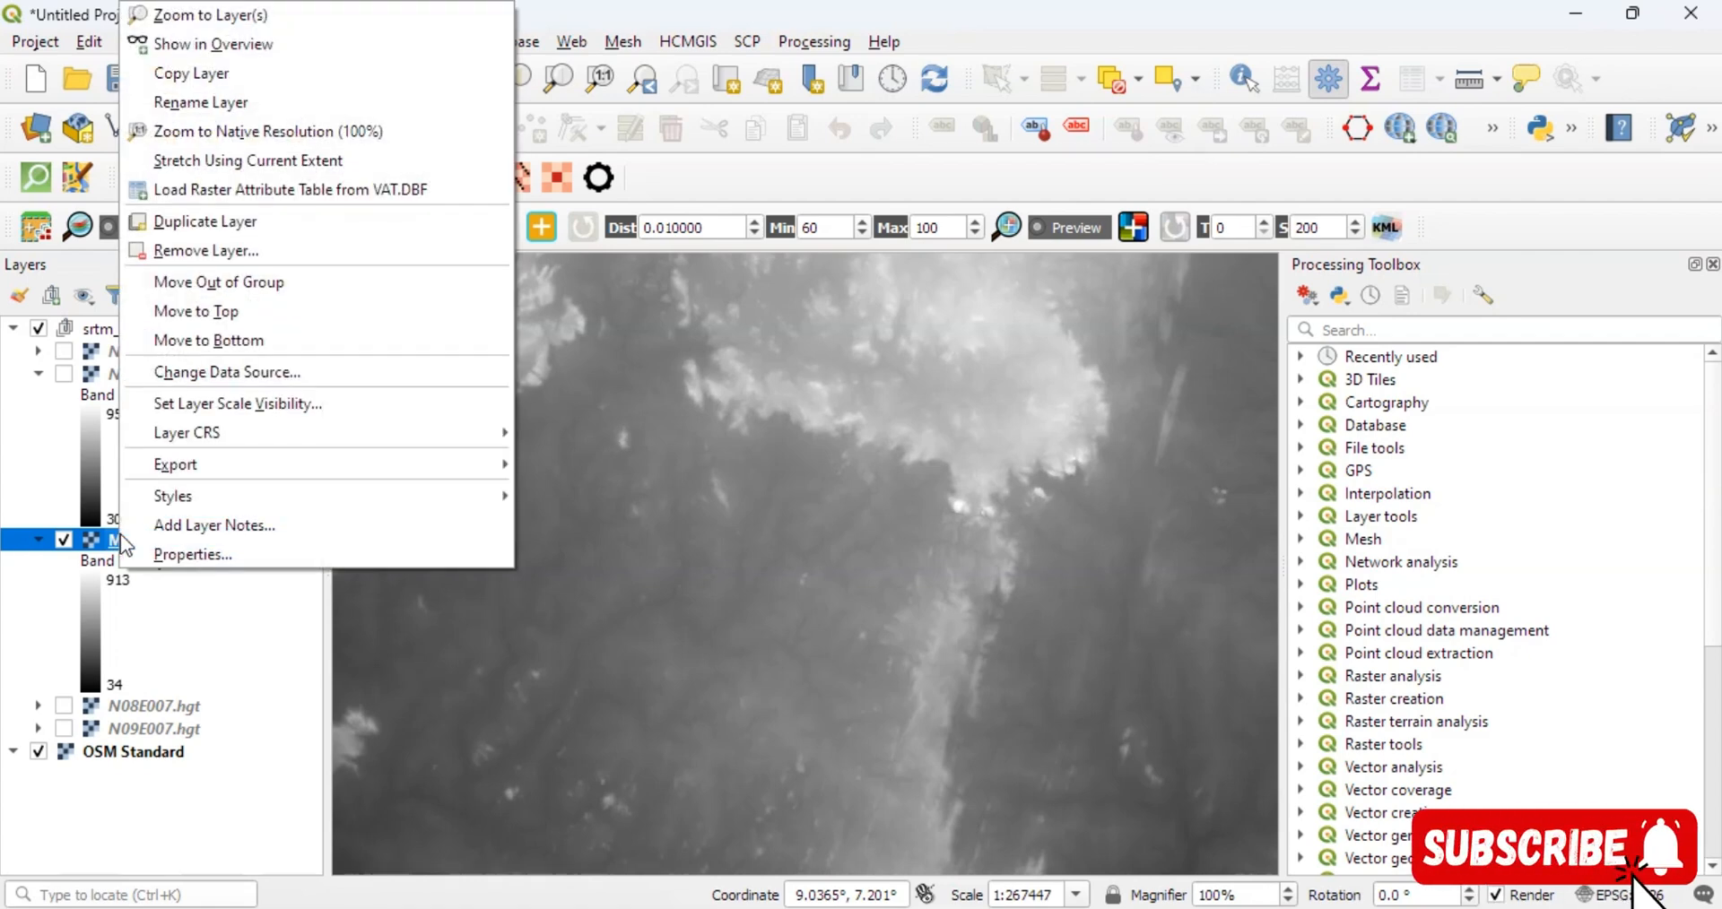
pyautogui.click(94, 540)
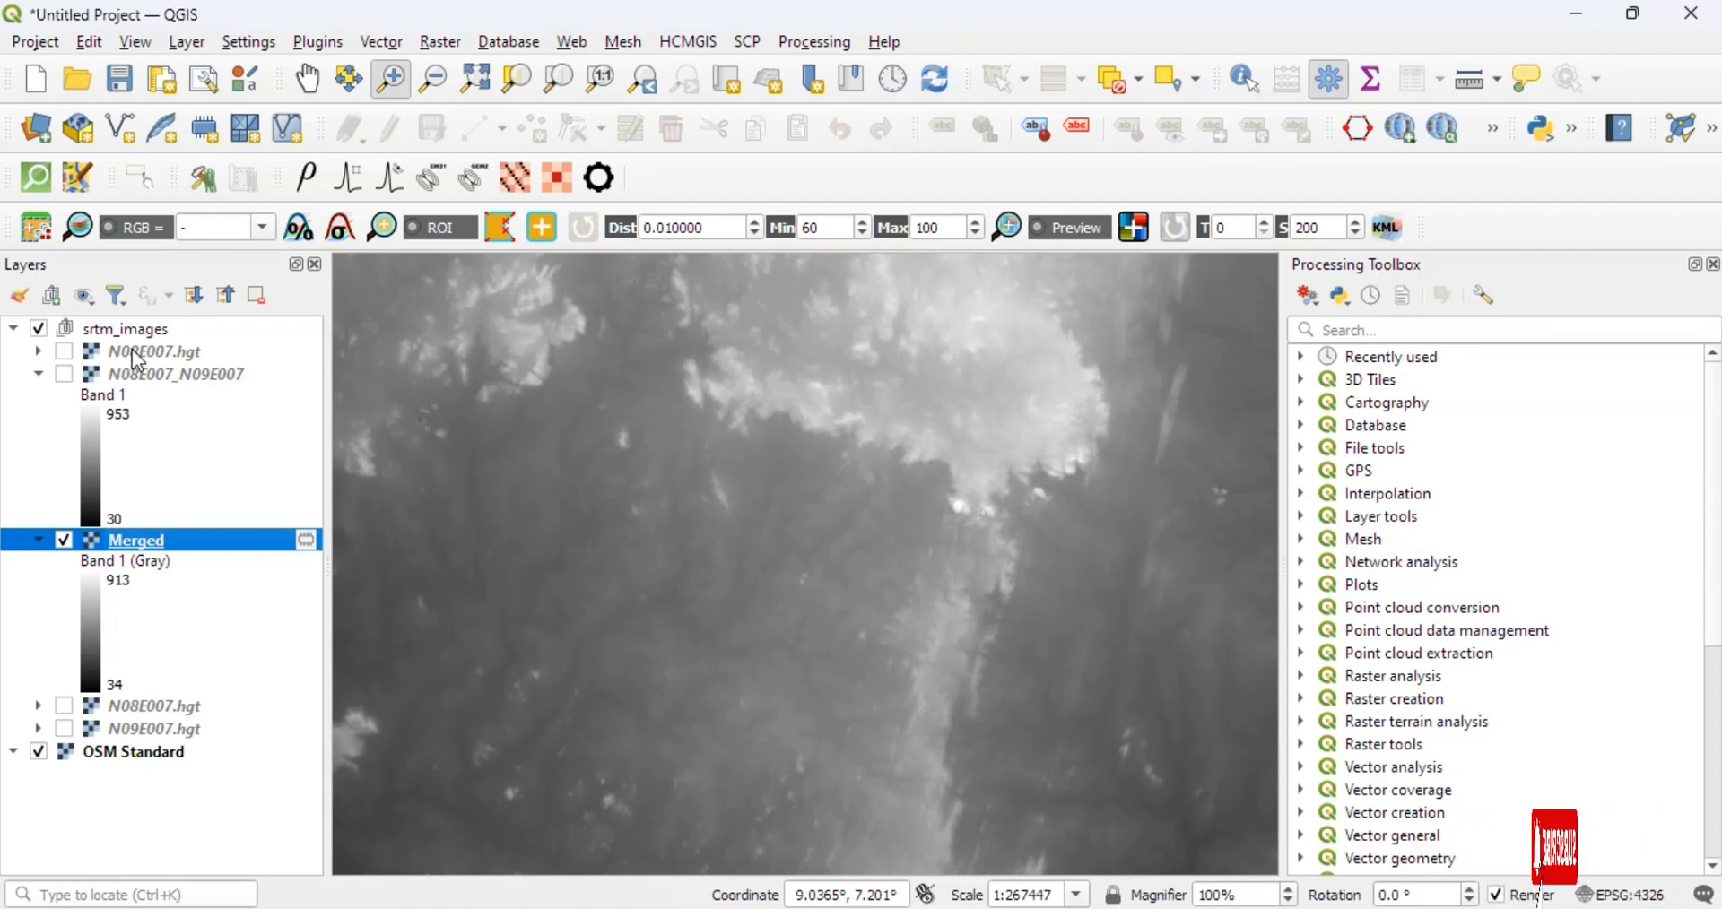
# Step: Export the Merged layer as a GeoTIFF named FCT DEM in the FCT DEM folder, using EPSG:4326 and adding the file to the map
pyautogui.rightClick(136, 540)
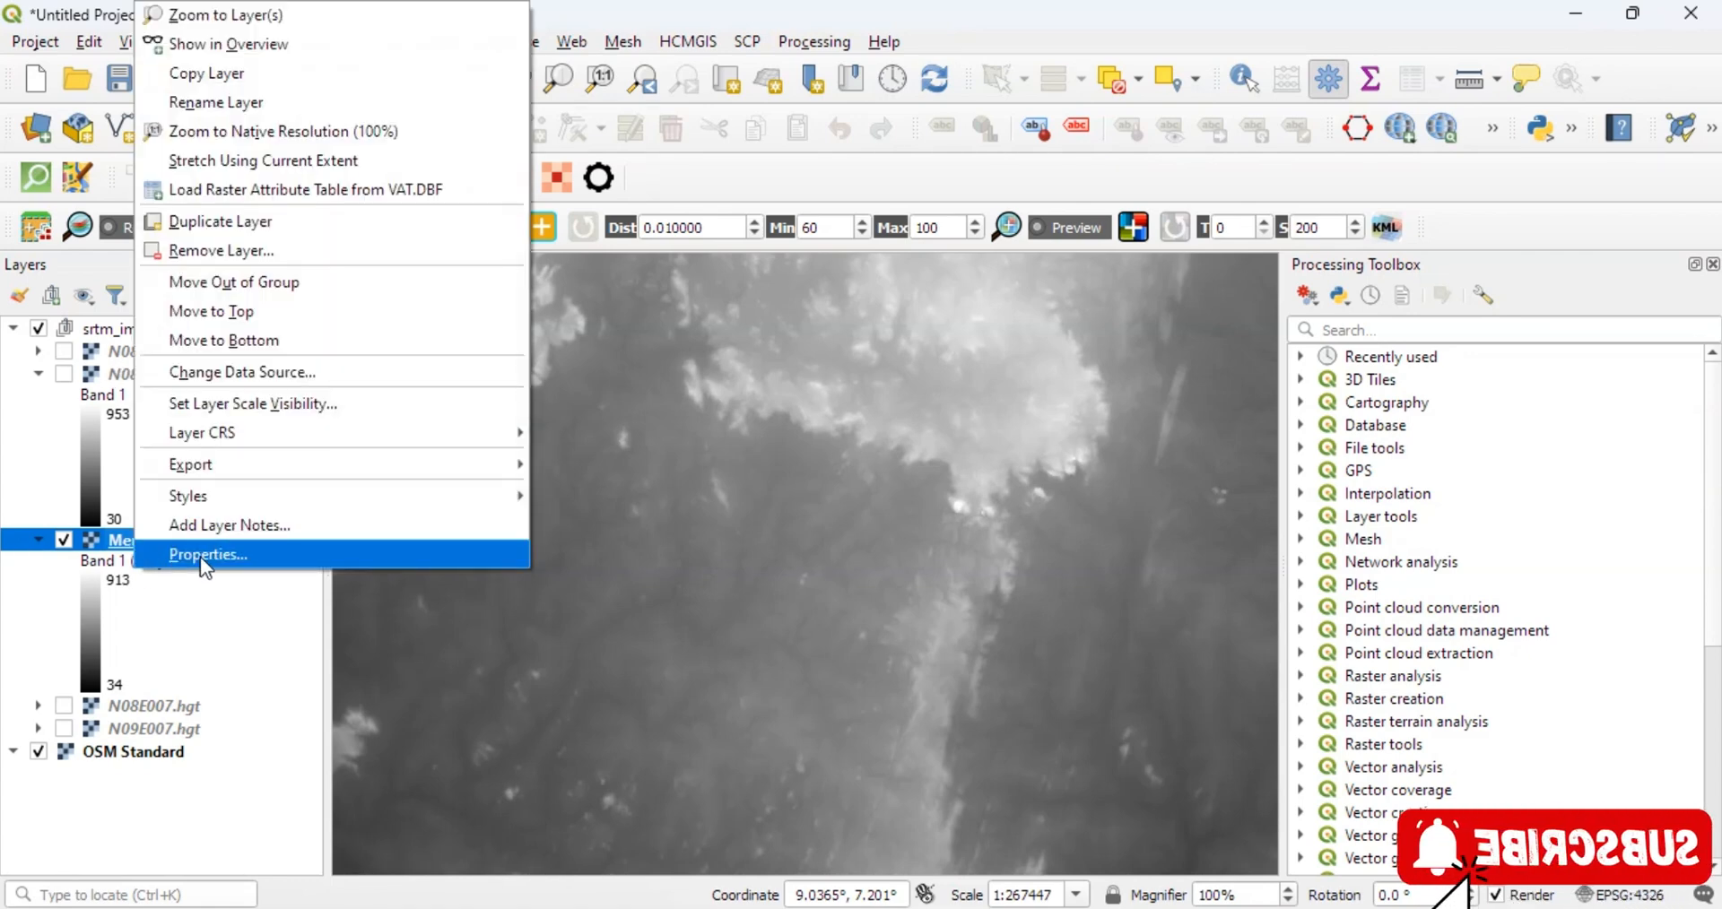
pyautogui.moveTo(359, 433)
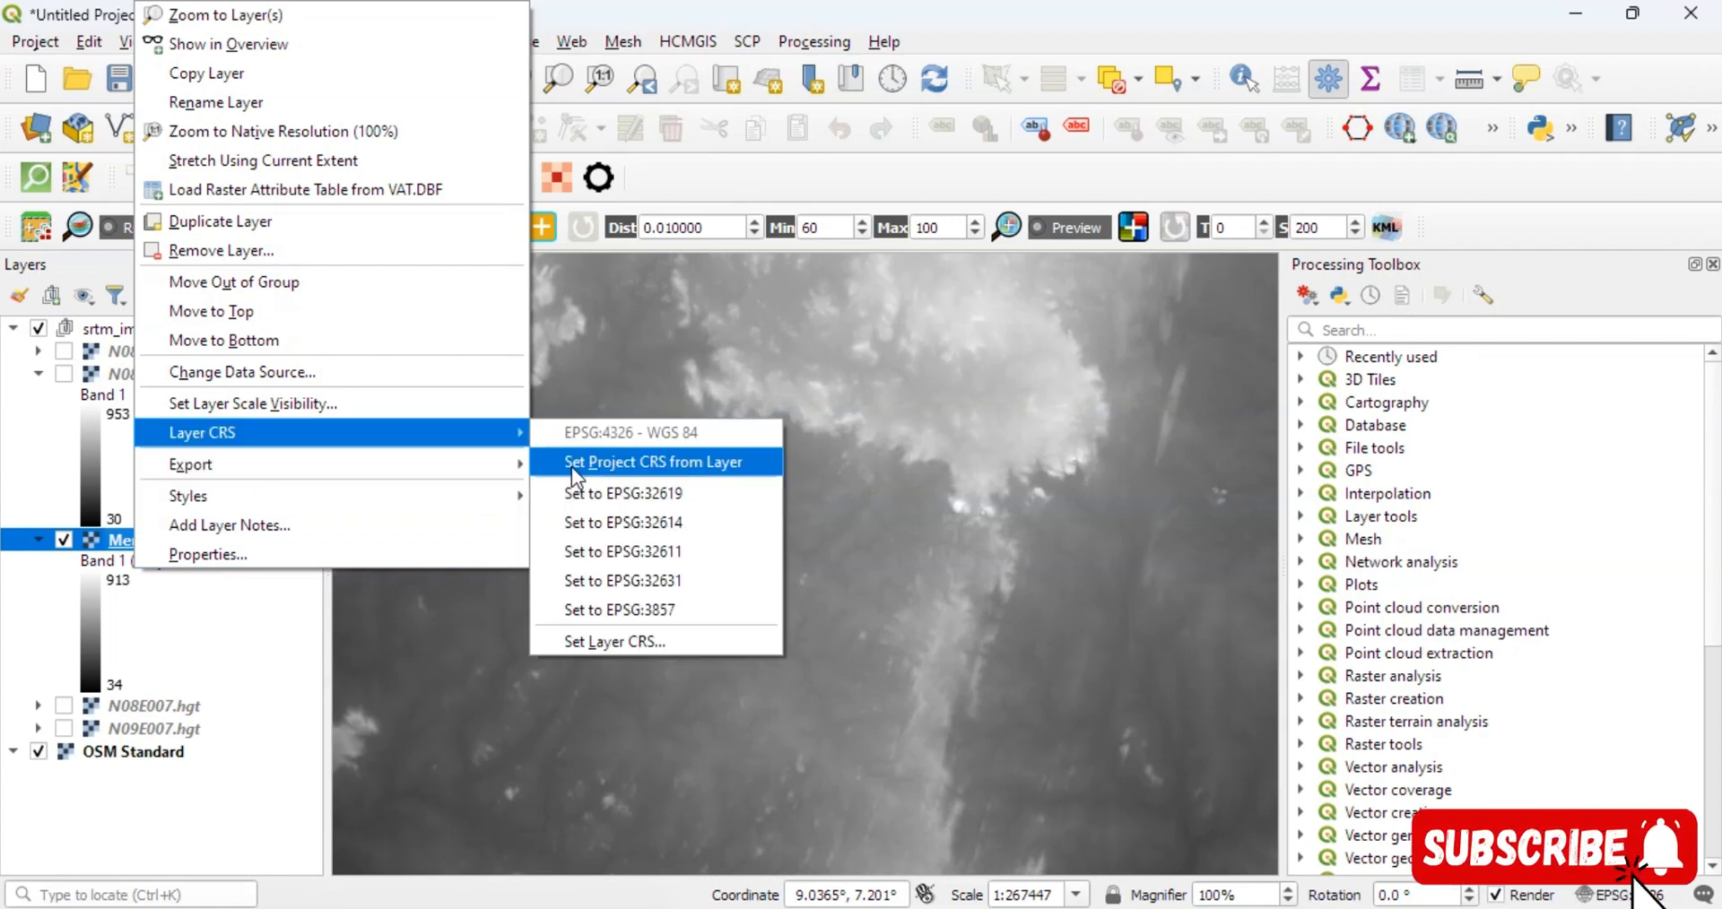
pyautogui.moveTo(502, 465)
pyautogui.click(612, 460)
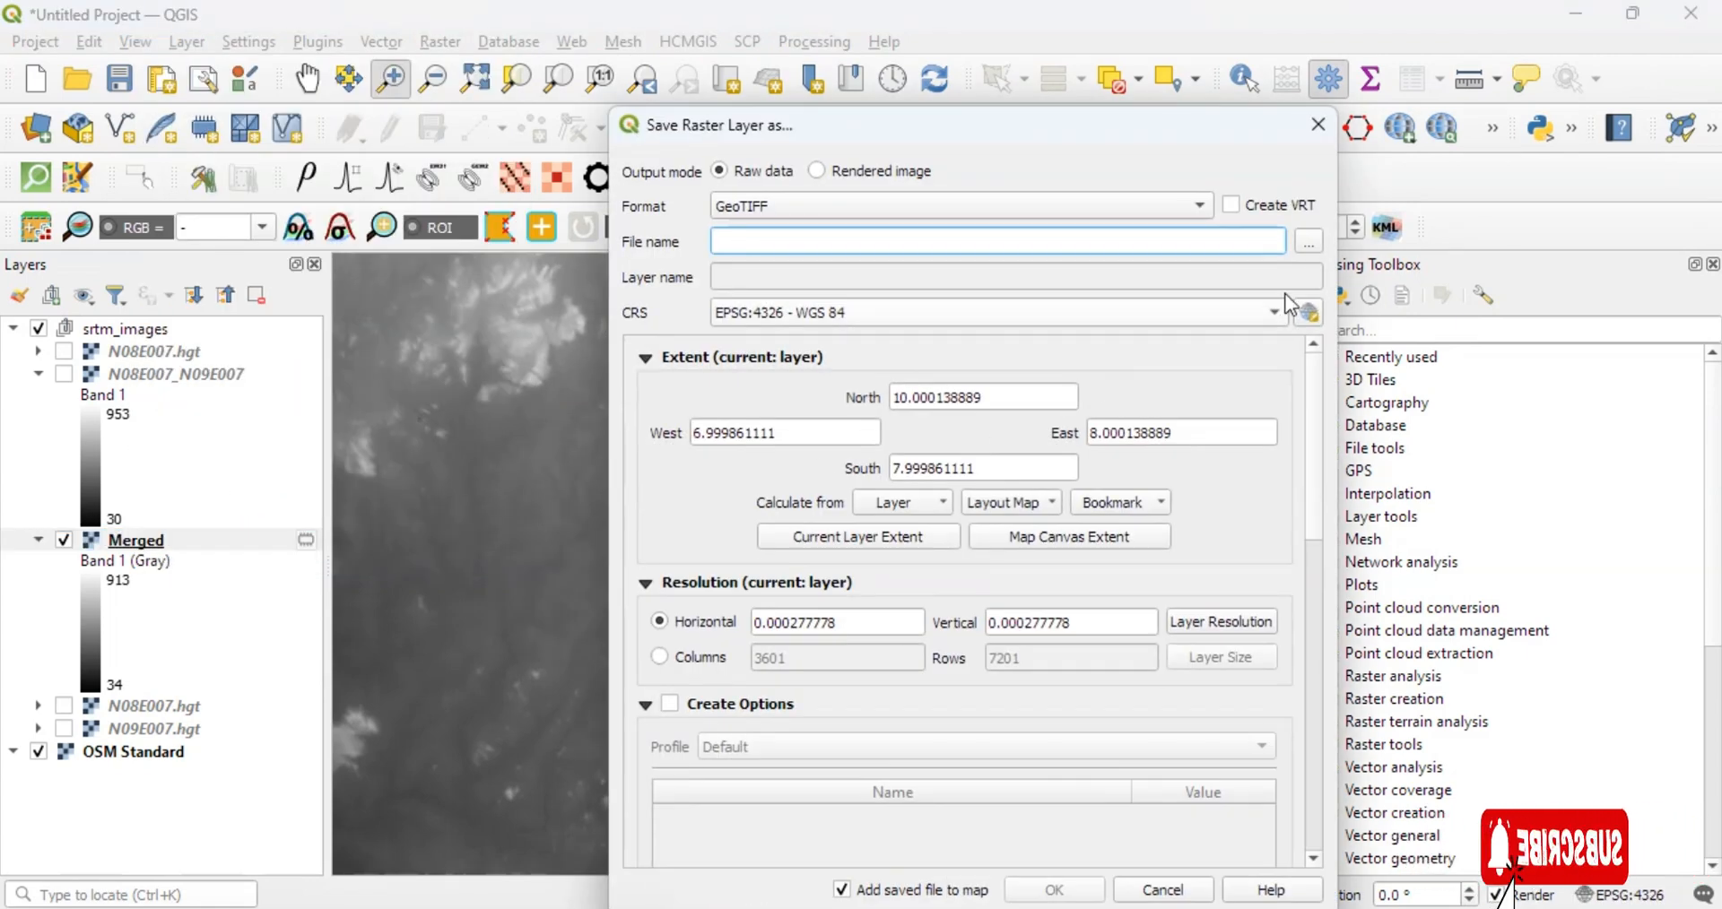
pyautogui.click(1310, 240)
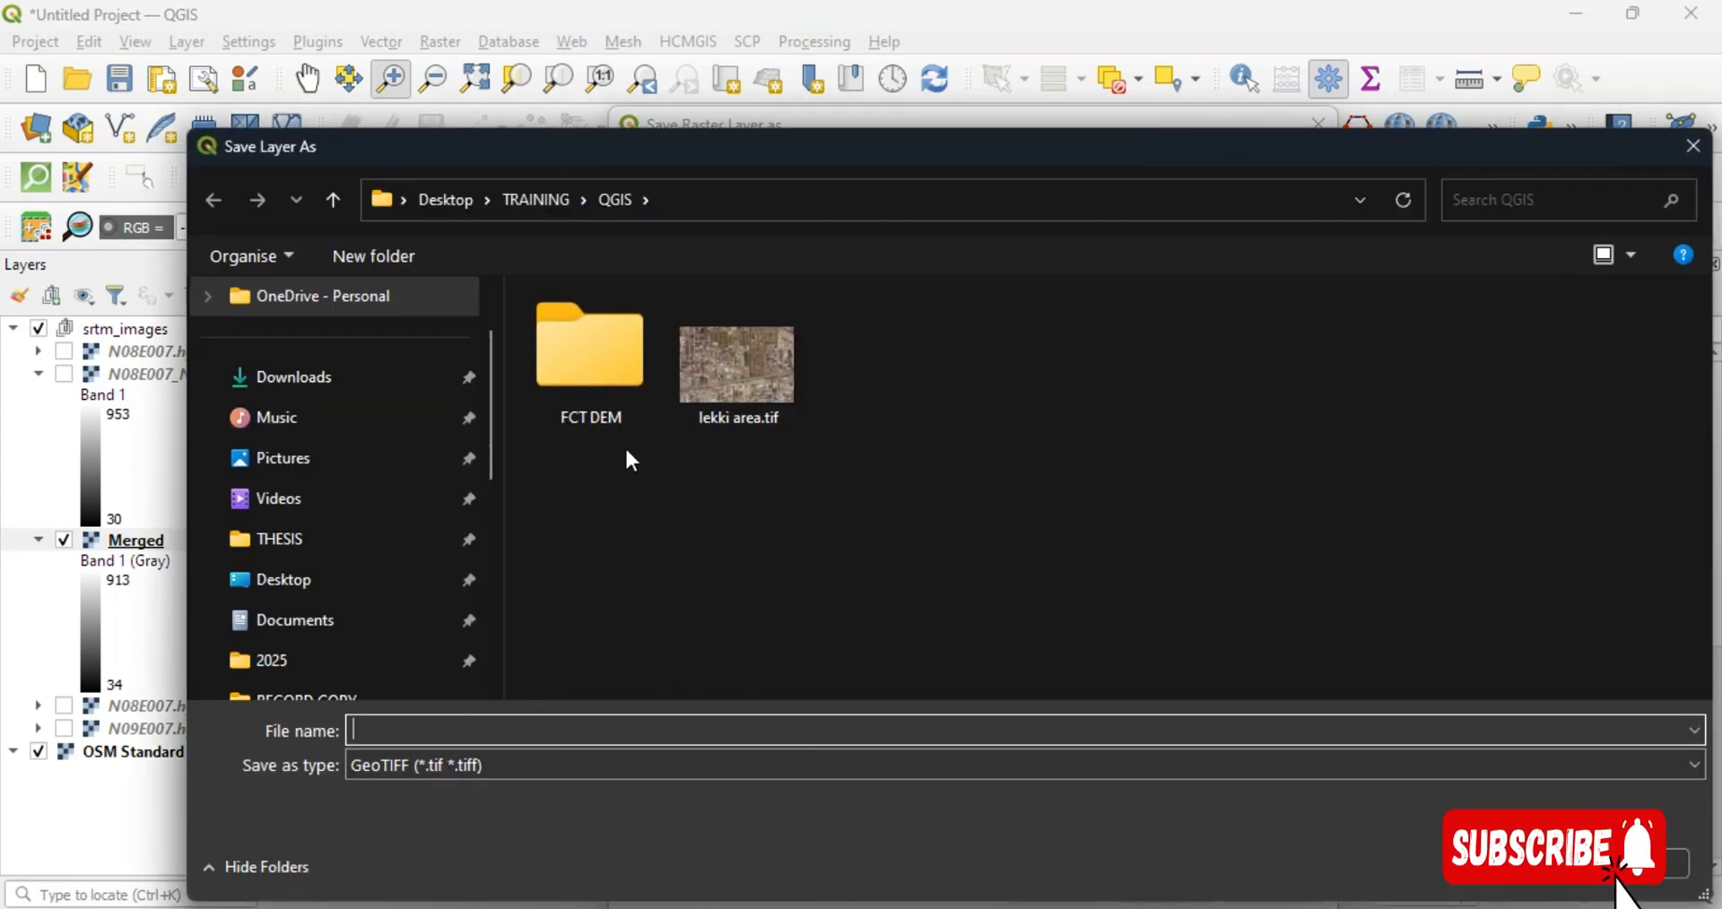
pyautogui.doubleClick(582, 377)
pyautogui.click(718, 728)
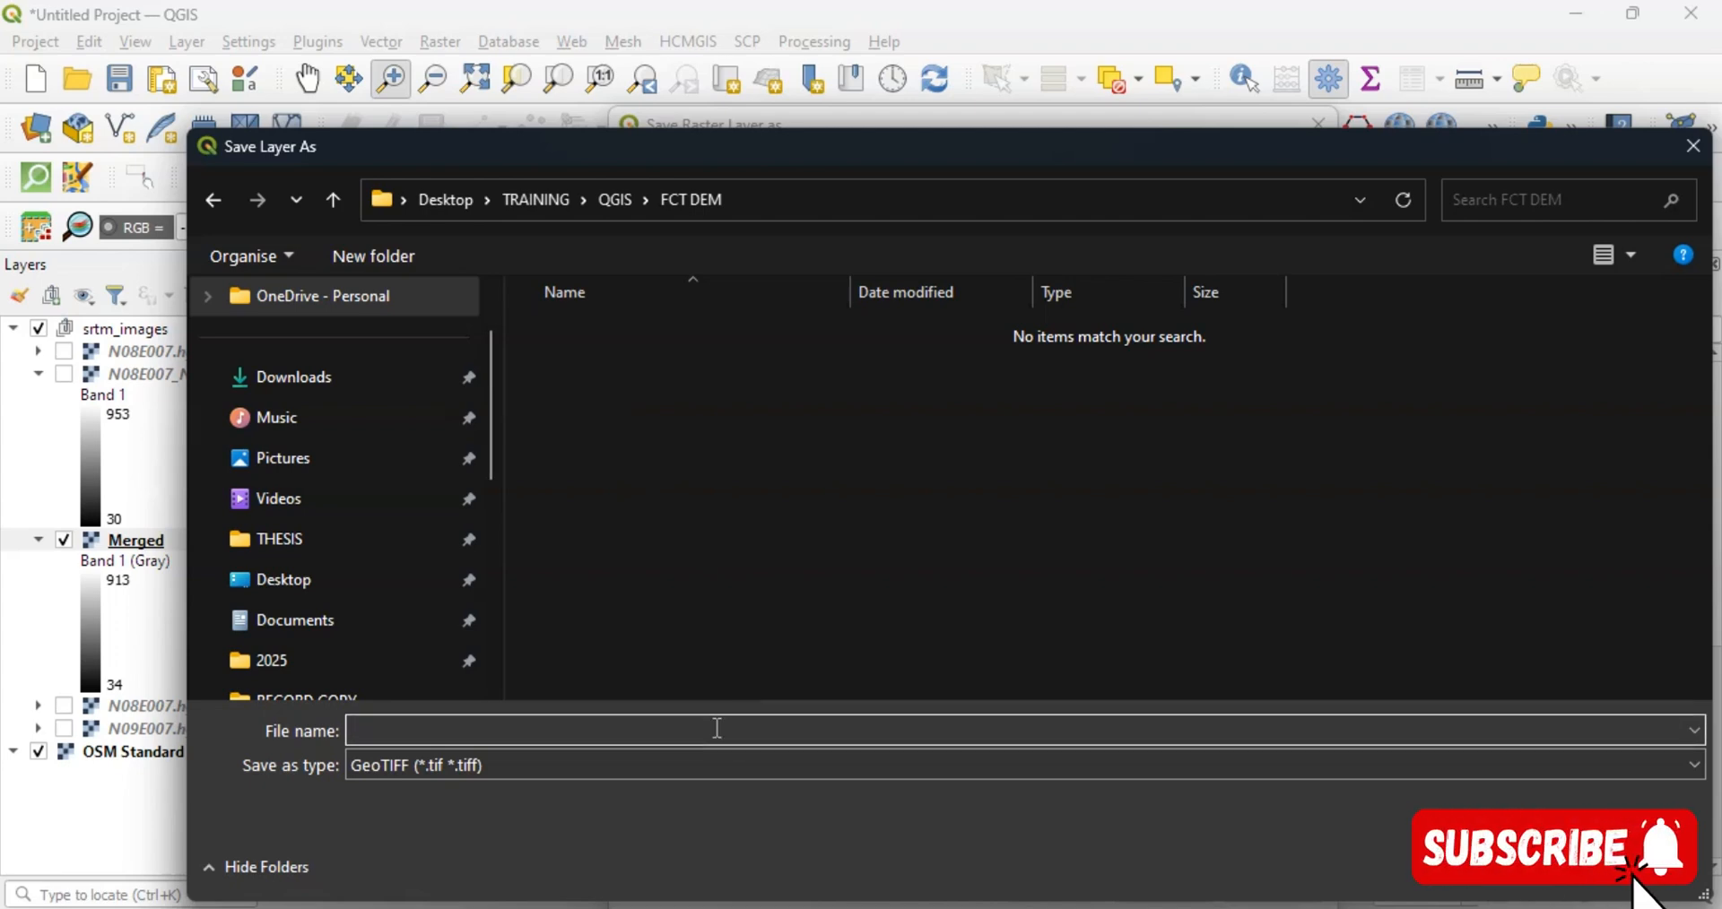
pyautogui.write('FCT D')
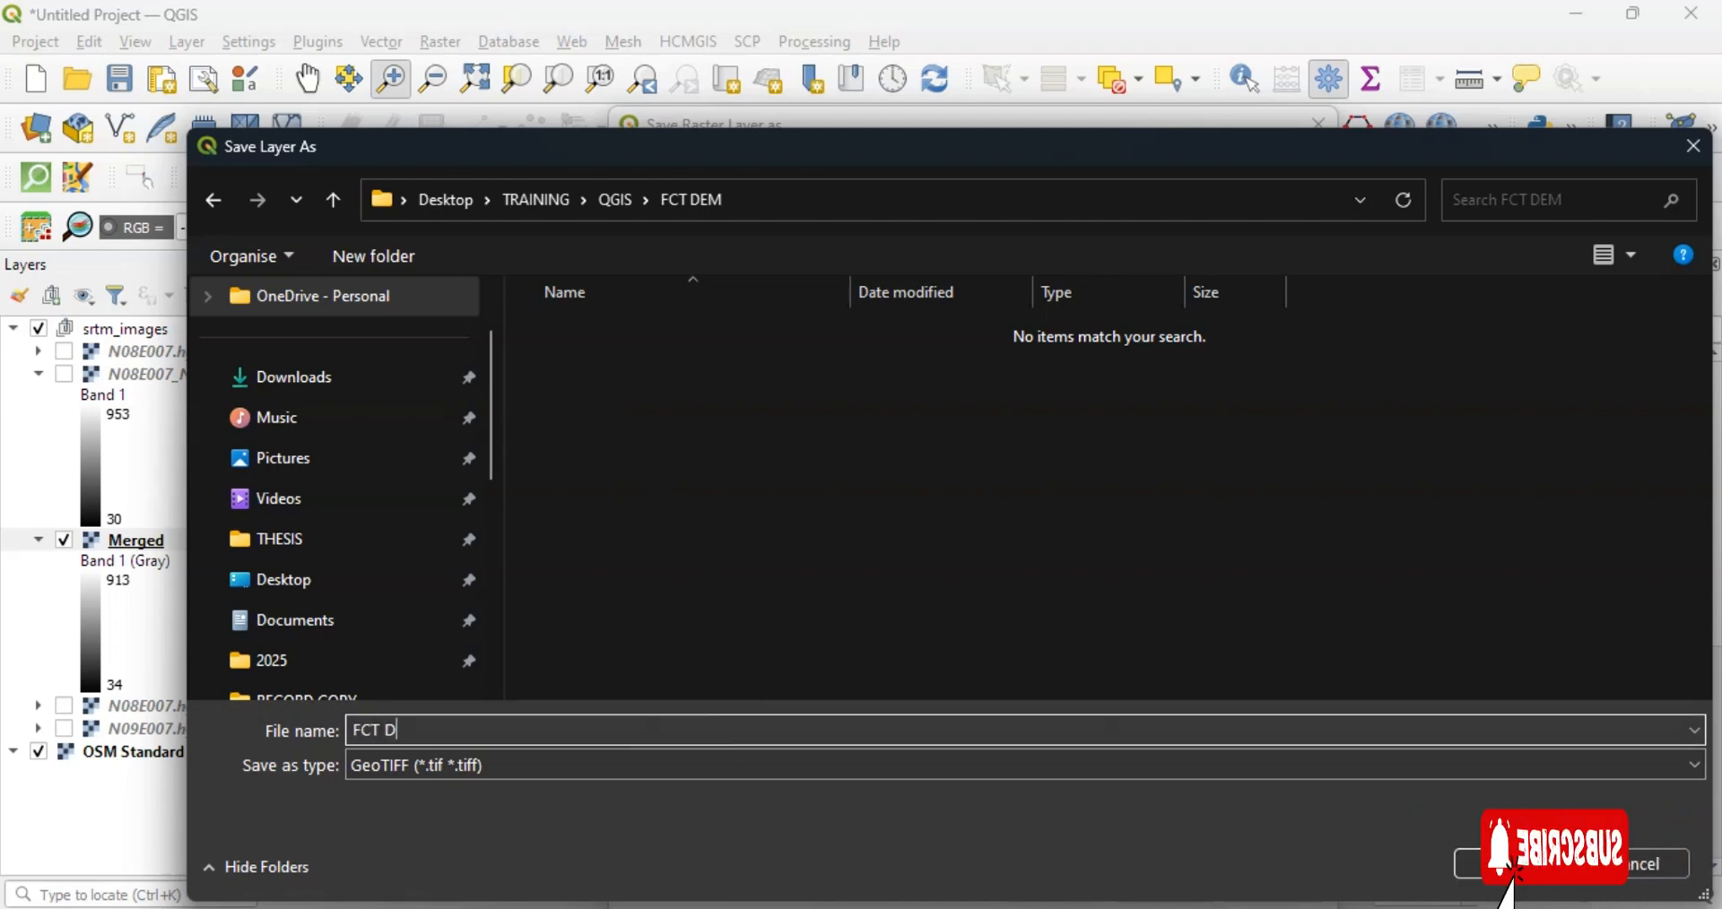
pyautogui.write('EM')
pyautogui.press('Return')
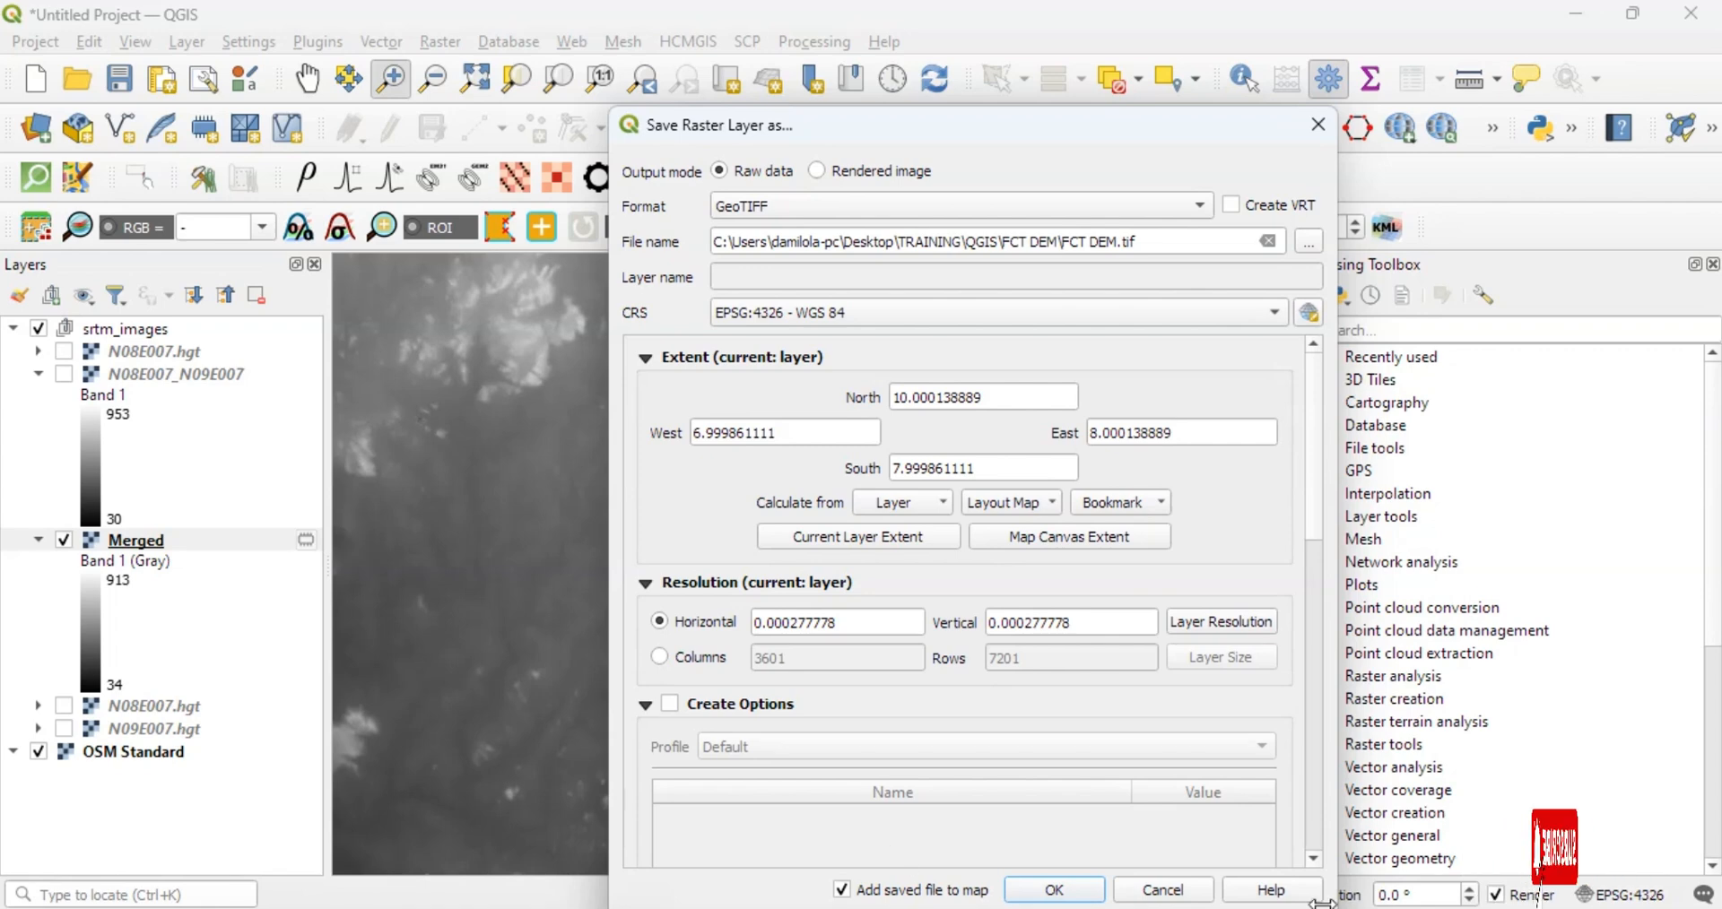
pyautogui.click(1081, 891)
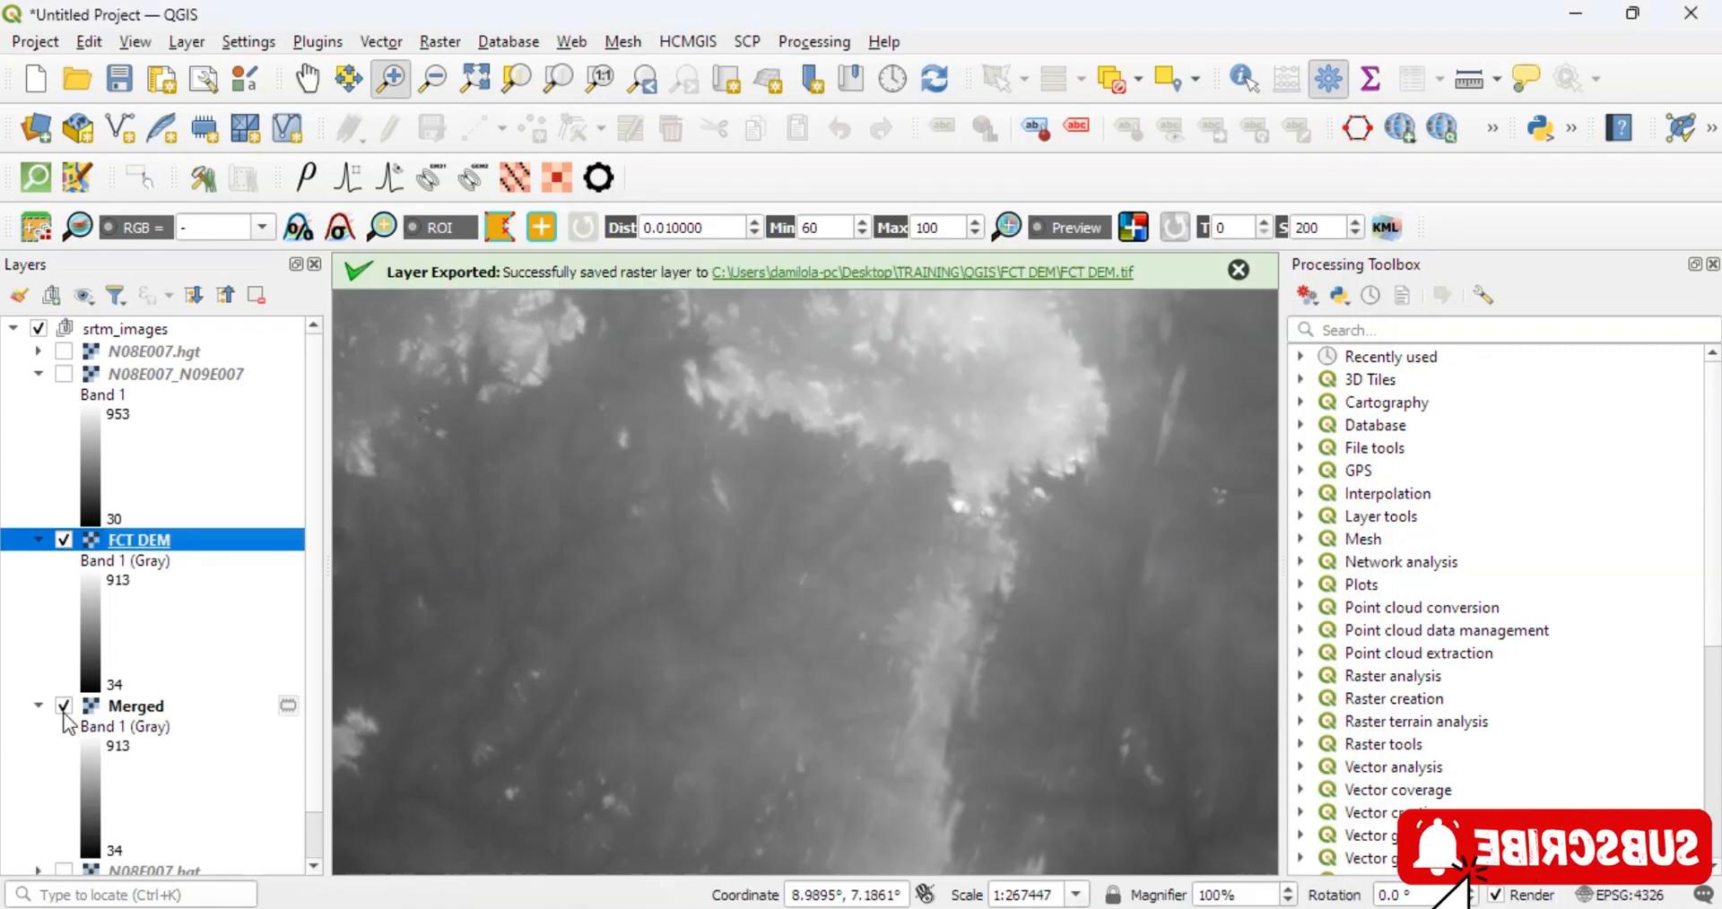
# Step: Hide the Merged layer and style the FCT DEM layer as Singleband pseudocolor with the default color ramp
pyautogui.click(64, 707)
pyautogui.scroll(-2, 810, 626)
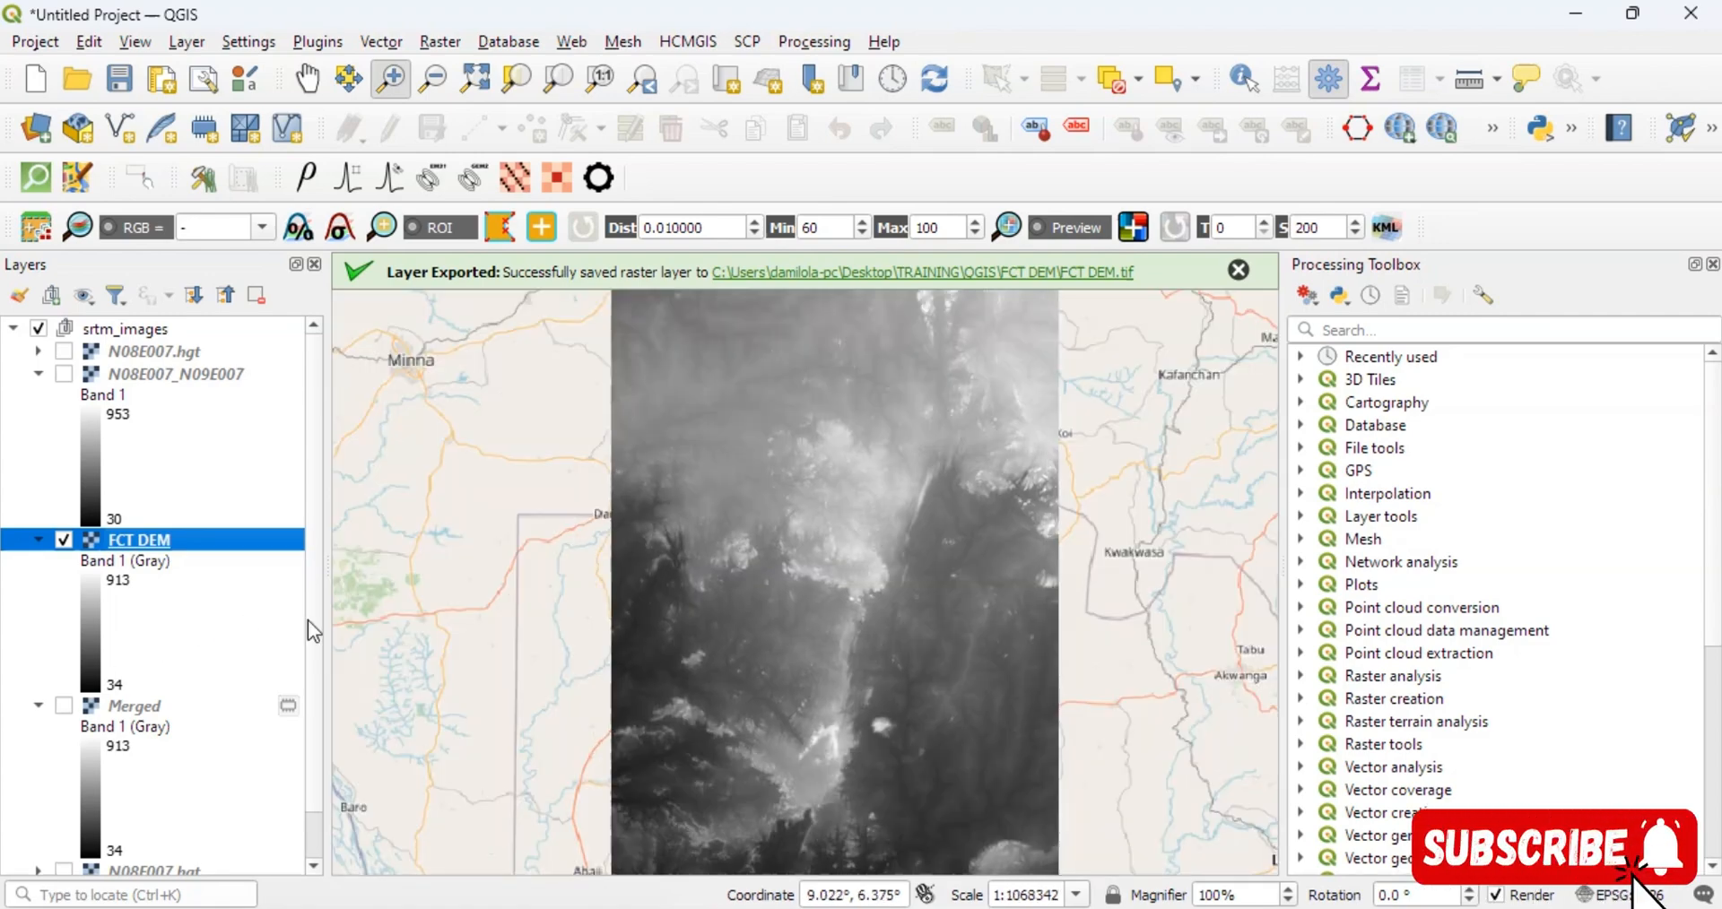
pyautogui.rightClick(112, 544)
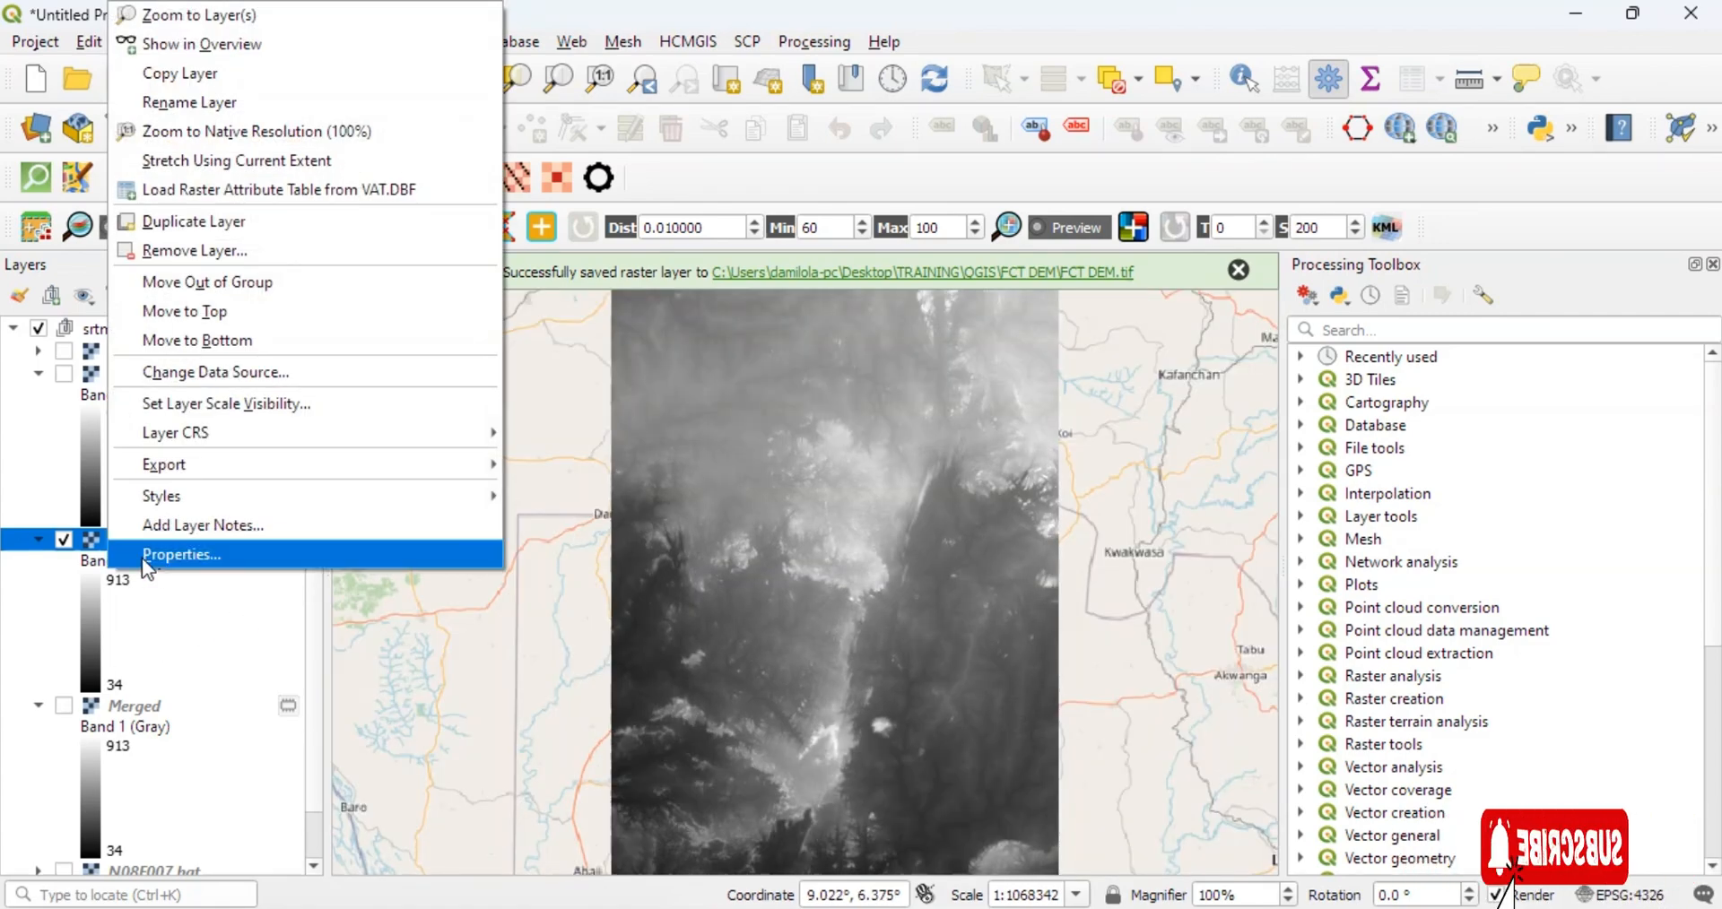
pyautogui.click(179, 554)
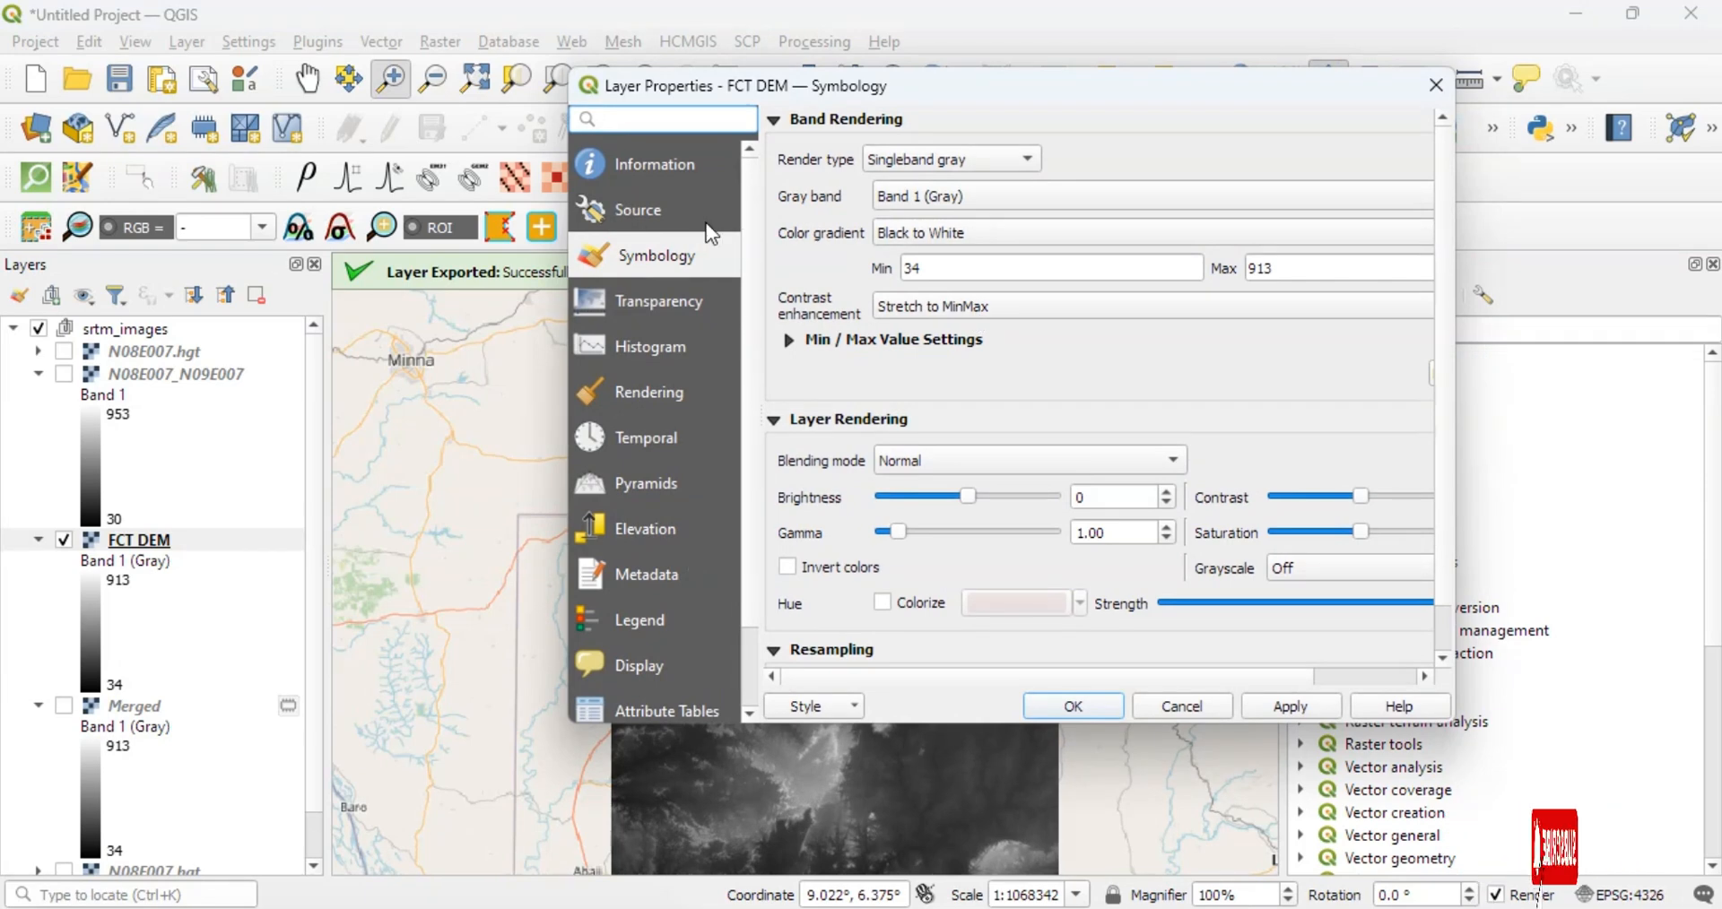
pyautogui.click(933, 159)
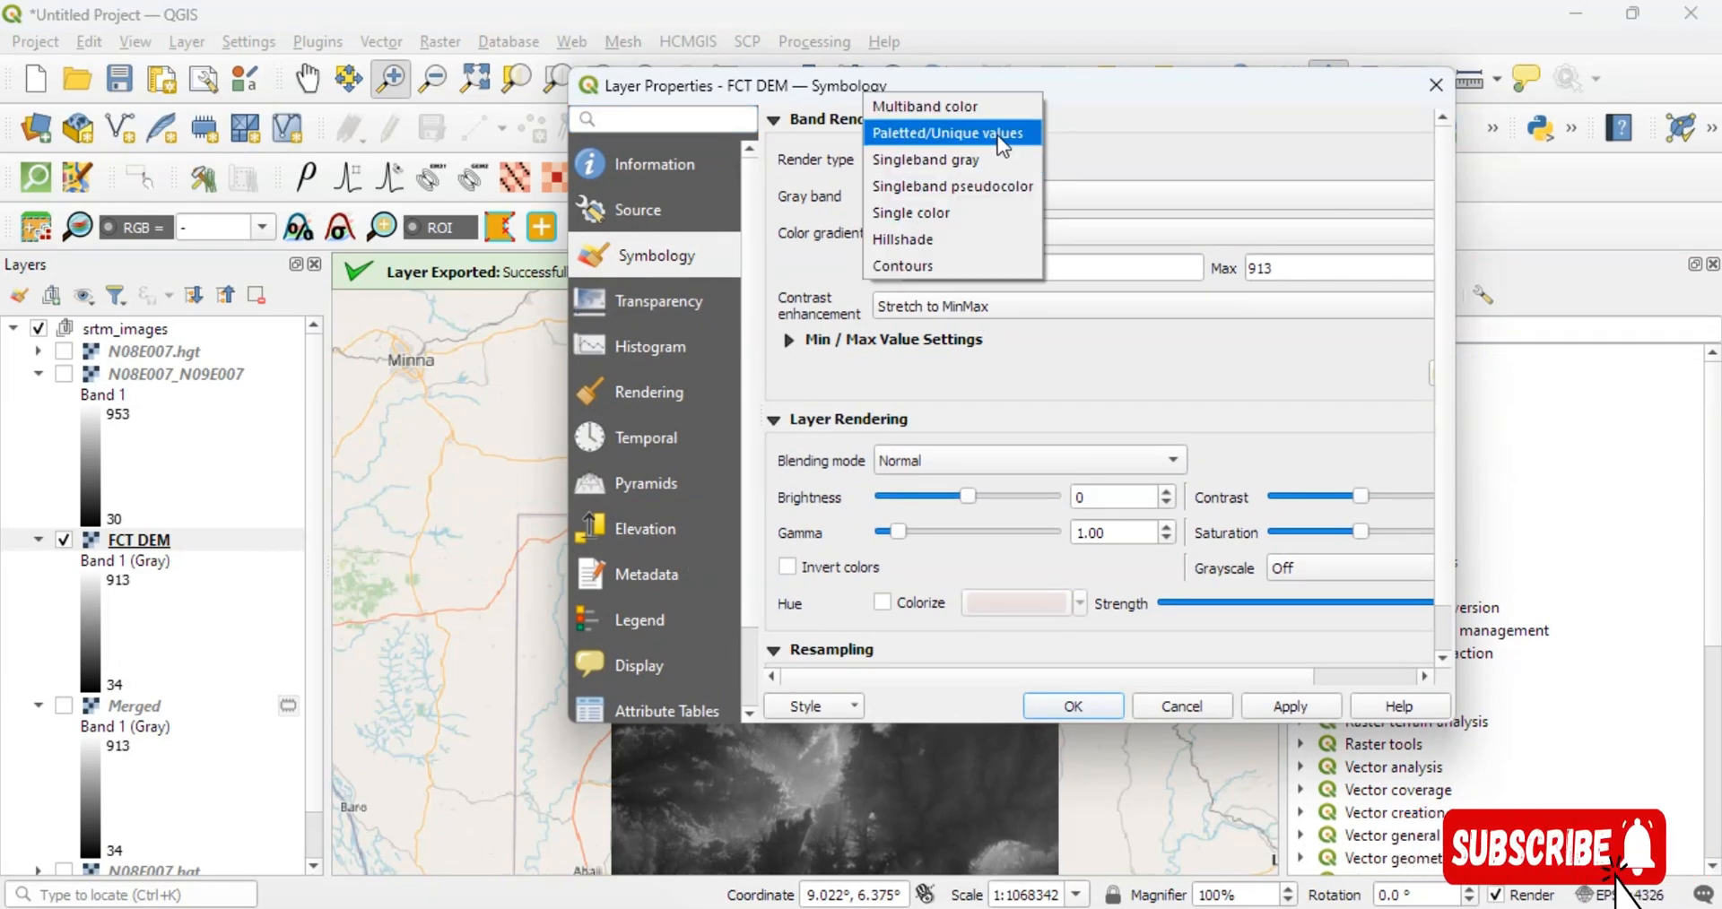
pyautogui.click(944, 185)
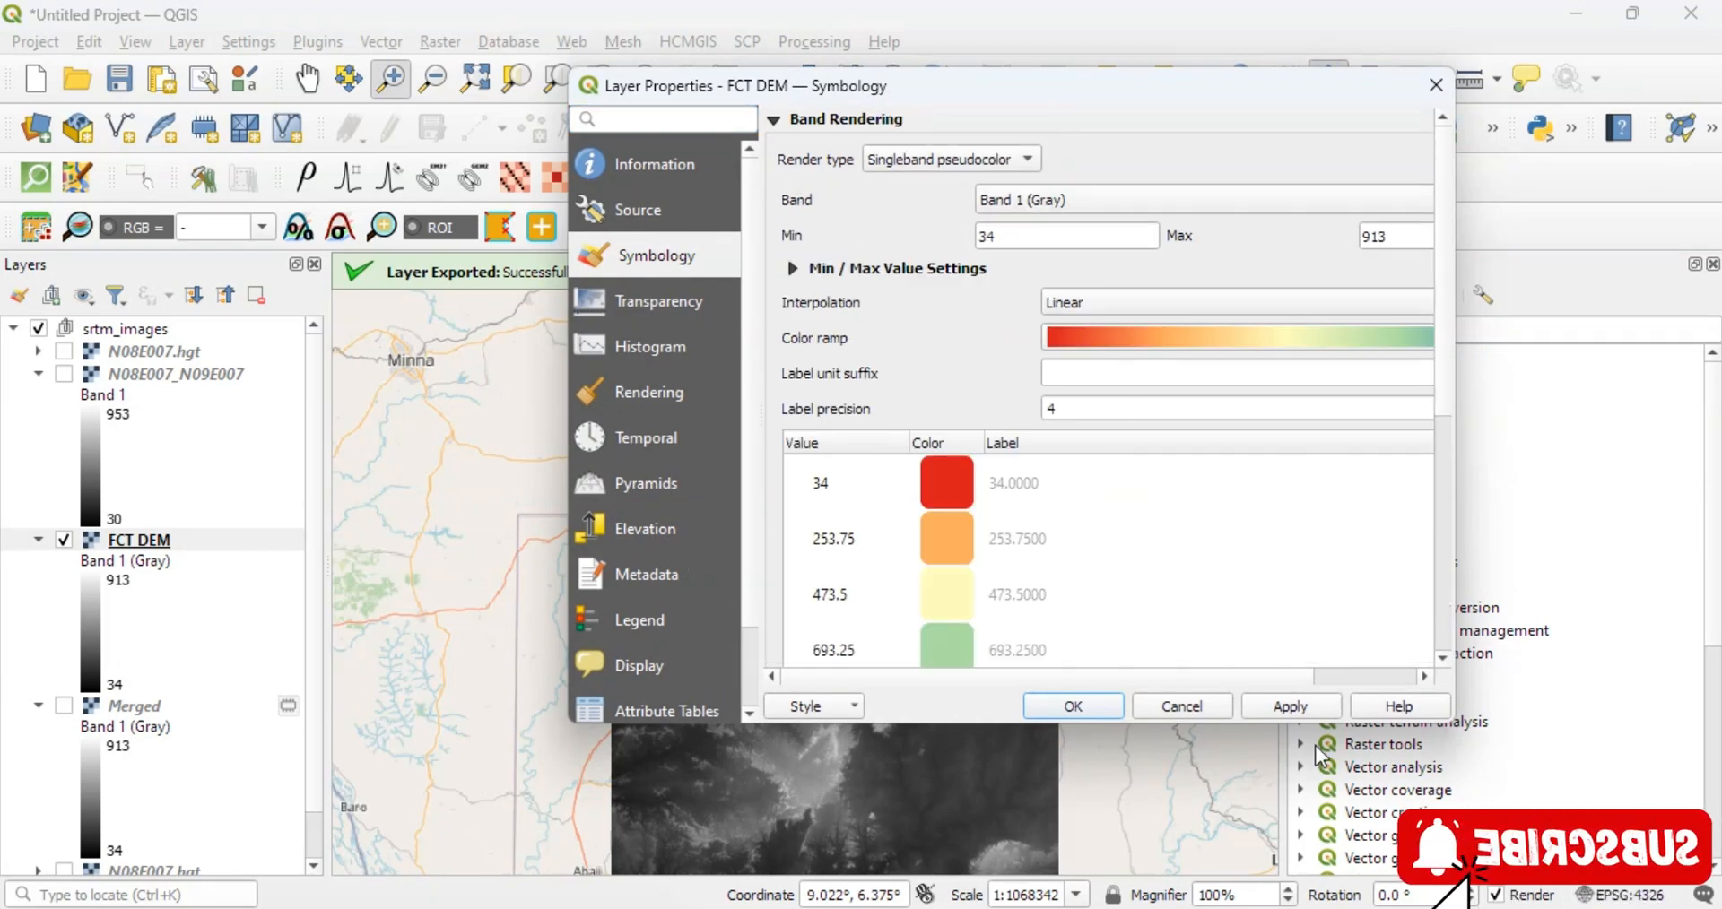
pyautogui.click(1296, 710)
pyautogui.click(1073, 707)
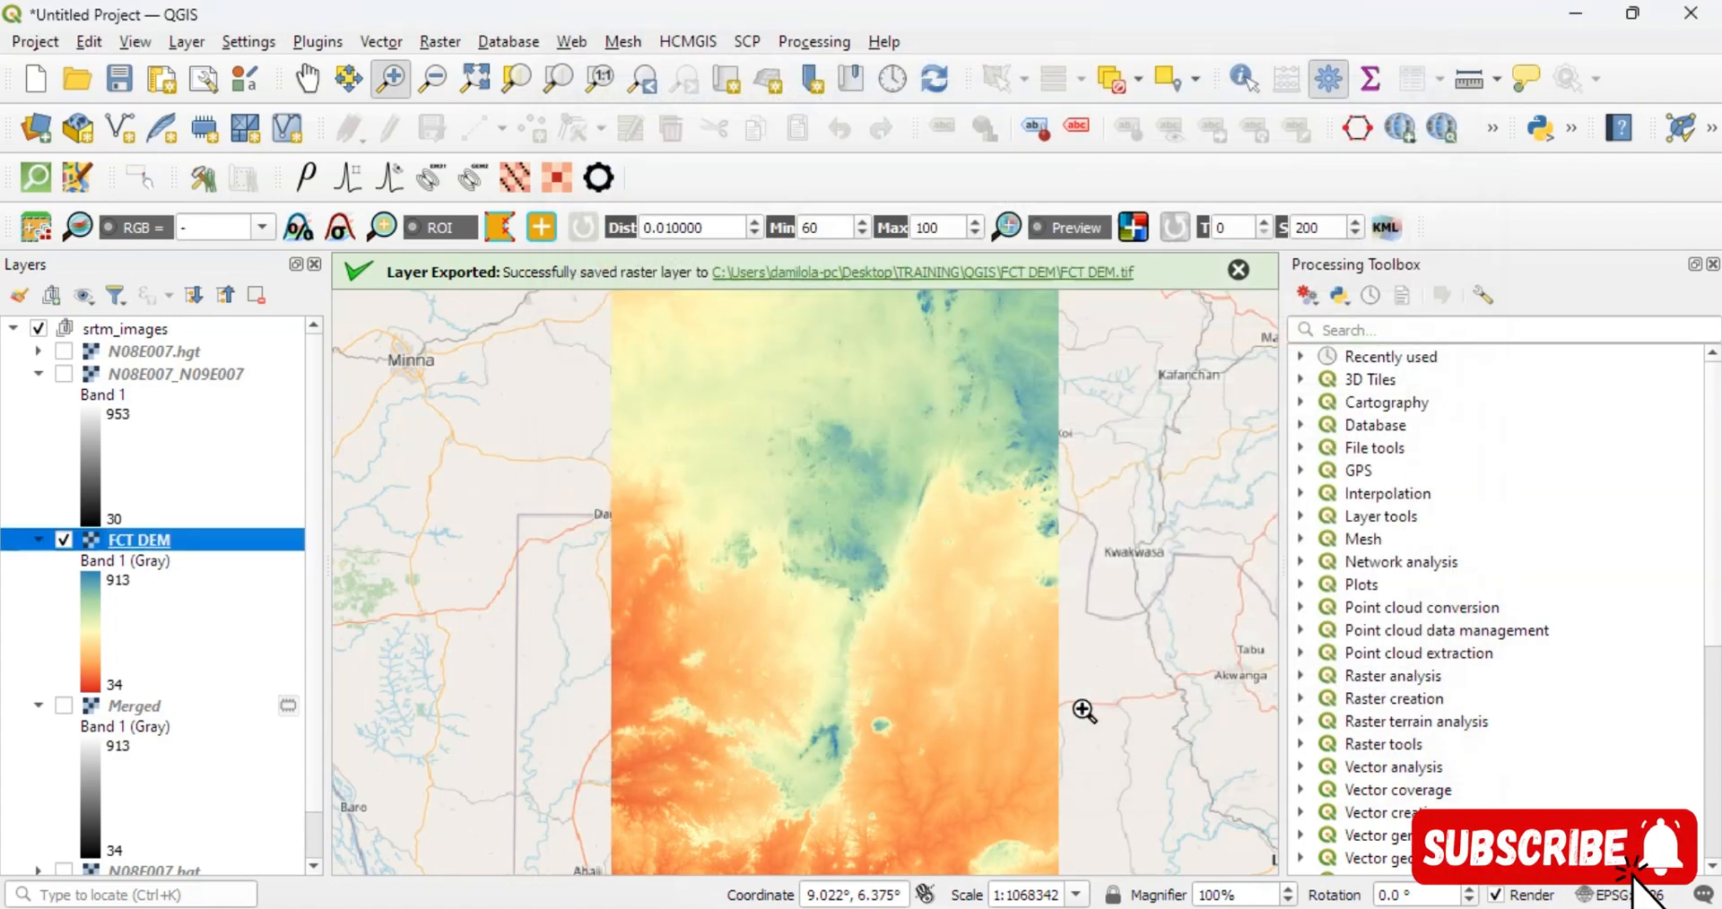
pyautogui.scroll(-2, 784, 637)
pyautogui.scroll(2, 763, 676)
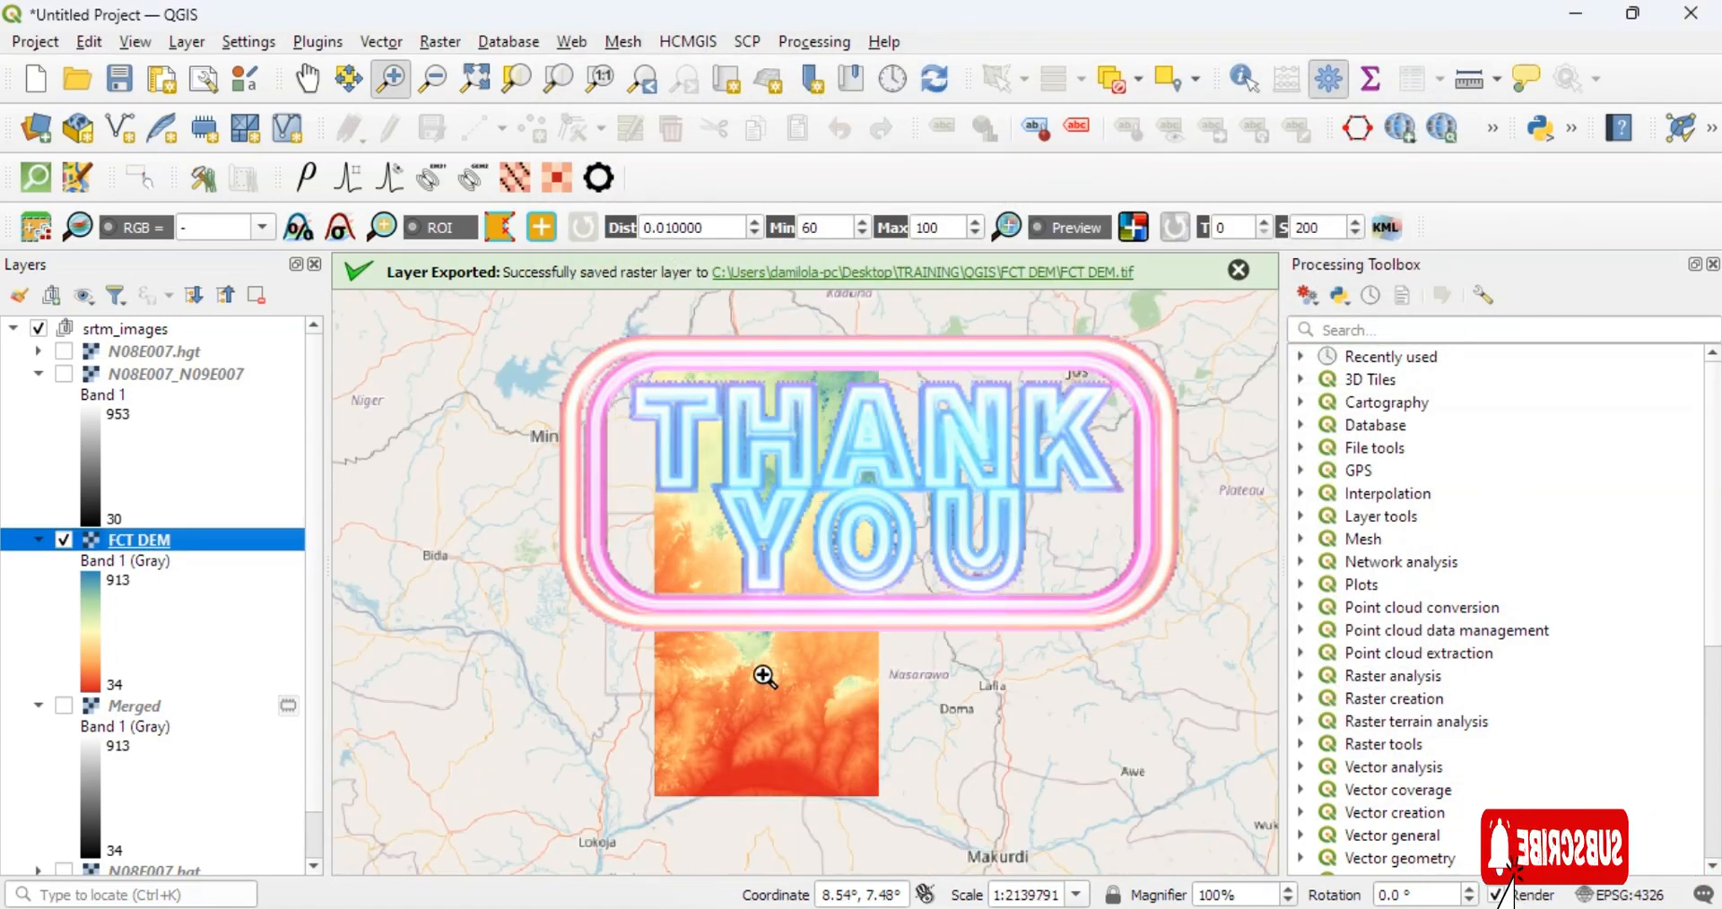